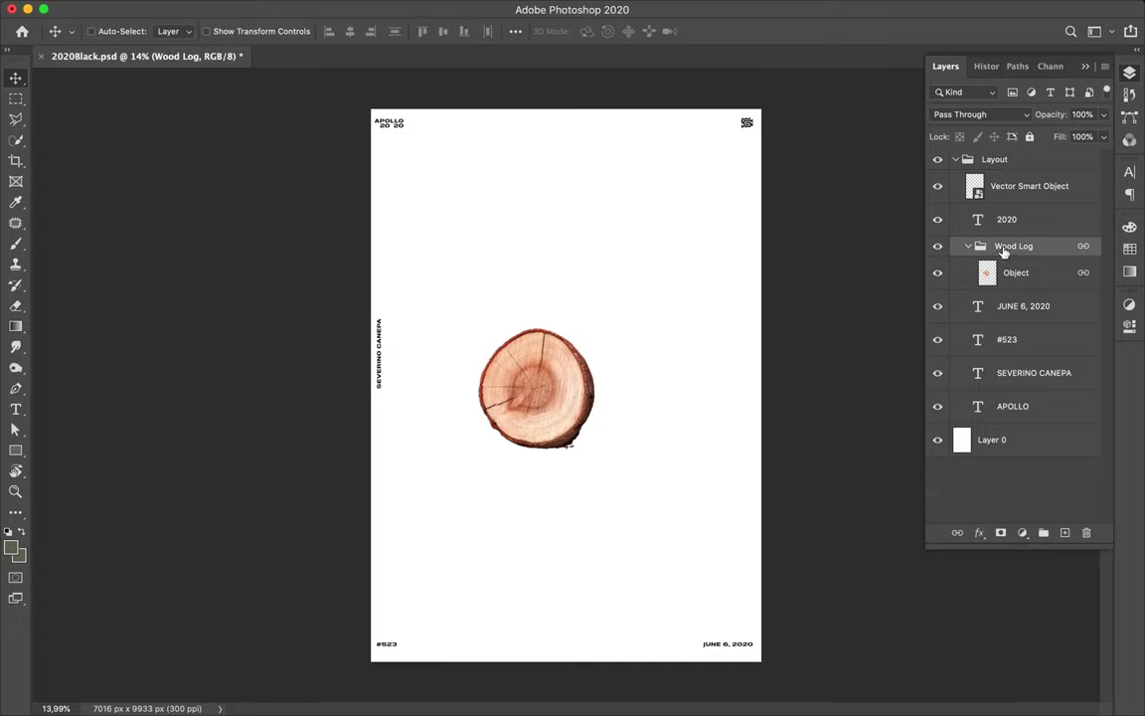
key("Delete")
Step: Delete the unused groups and keep a hidden duplicate of the wood log Object layer as backup
left_click_drag(563, 402, 593, 427)
key("ctrl+j")
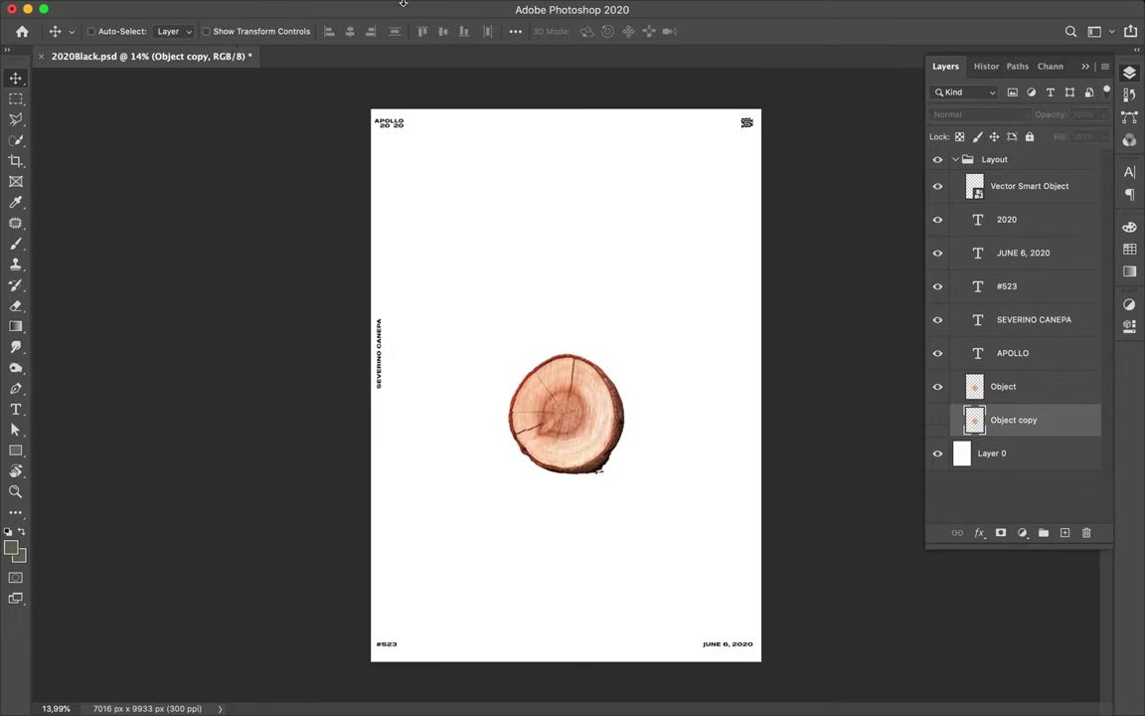
left_click(371, 10)
key("Escape")
key("Escape")
Step: In Liquify, swirl the wood grain with Forward Warp and Twirl Clockwise into a marbled blob
key("ctrl+shift+x")
mouse_move(677, 340)
left_mouse_down()
mouse_move(456, 325)
mouse_move(332, 397)
mouse_move(444, 382)
mouse_move(324, 399)
mouse_move(434, 455)
mouse_move(473, 327)
mouse_move(308, 378)
mouse_move(444, 462)
mouse_move(467, 456)
mouse_move(301, 327)
mouse_move(447, 437)
mouse_move(292, 359)
mouse_move(294, 396)
mouse_move(288, 327)
mouse_move(374, 278)
mouse_move(447, 480)
mouse_move(298, 298)
mouse_move(286, 434)
mouse_move(398, 513)
mouse_move(511, 340)
mouse_move(323, 184)
mouse_move(539, 346)
left_mouse_up()
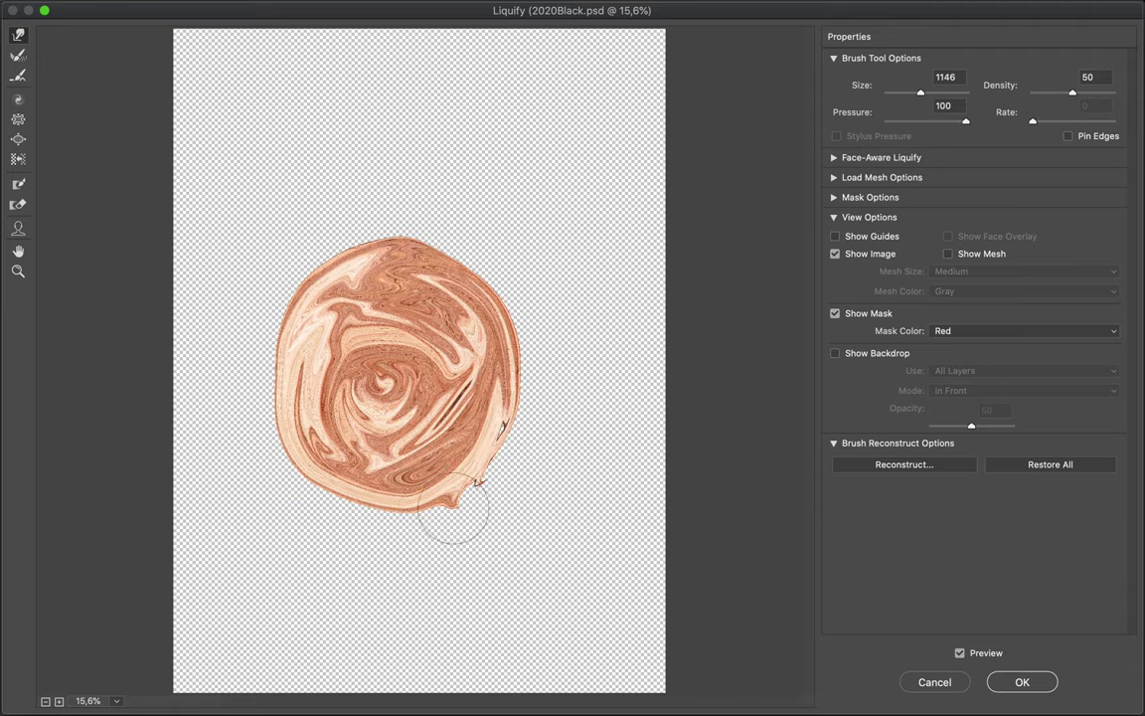
mouse_move(472, 494)
left_mouse_down()
mouse_move(256, 434)
mouse_move(502, 455)
left_mouse_up()
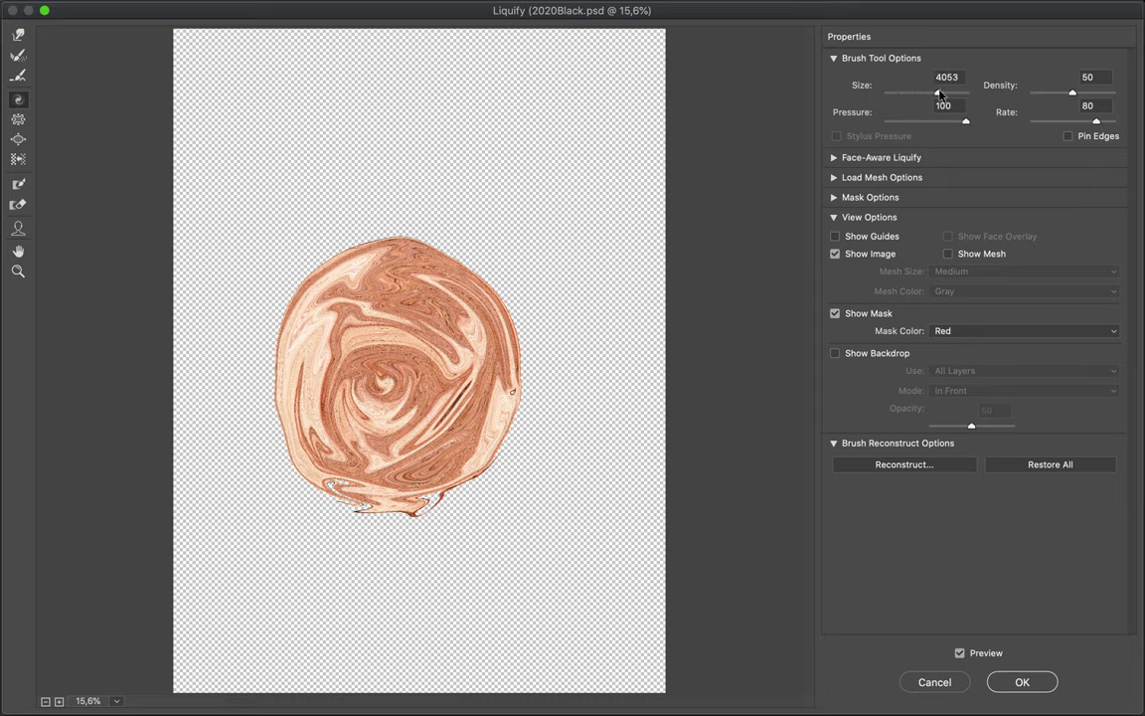
left_click_drag(396, 376, 396, 376)
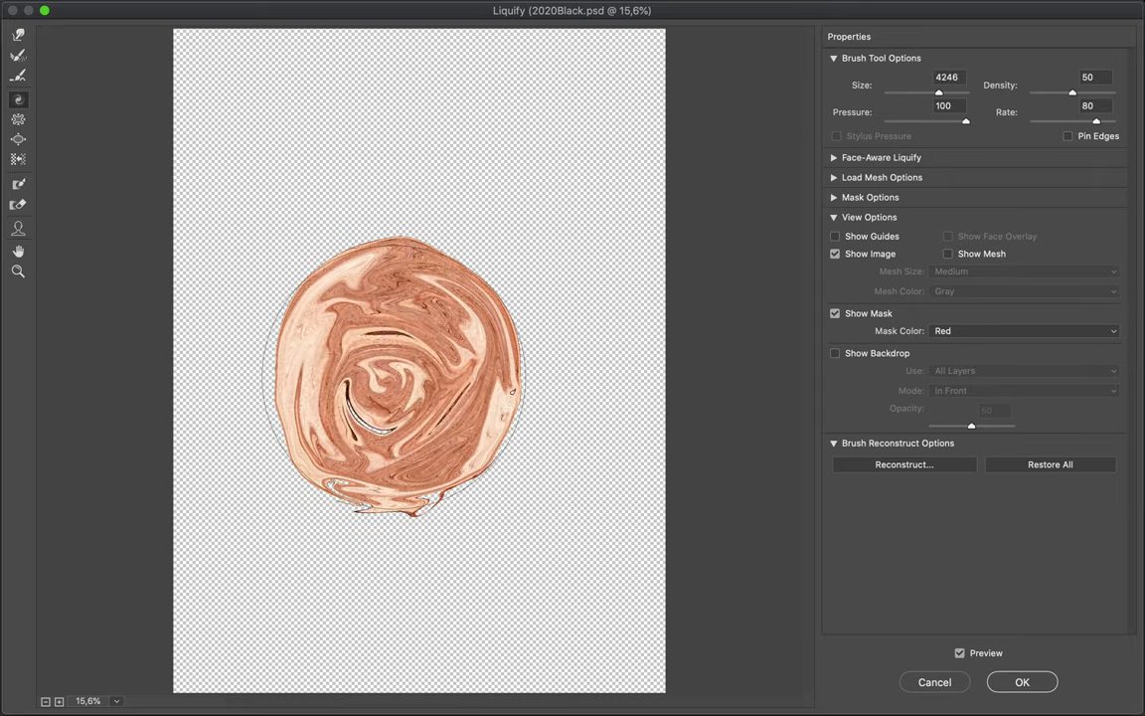
mouse_move(299, 299)
left_mouse_down()
mouse_move(437, 398)
mouse_move(377, 348)
left_mouse_up()
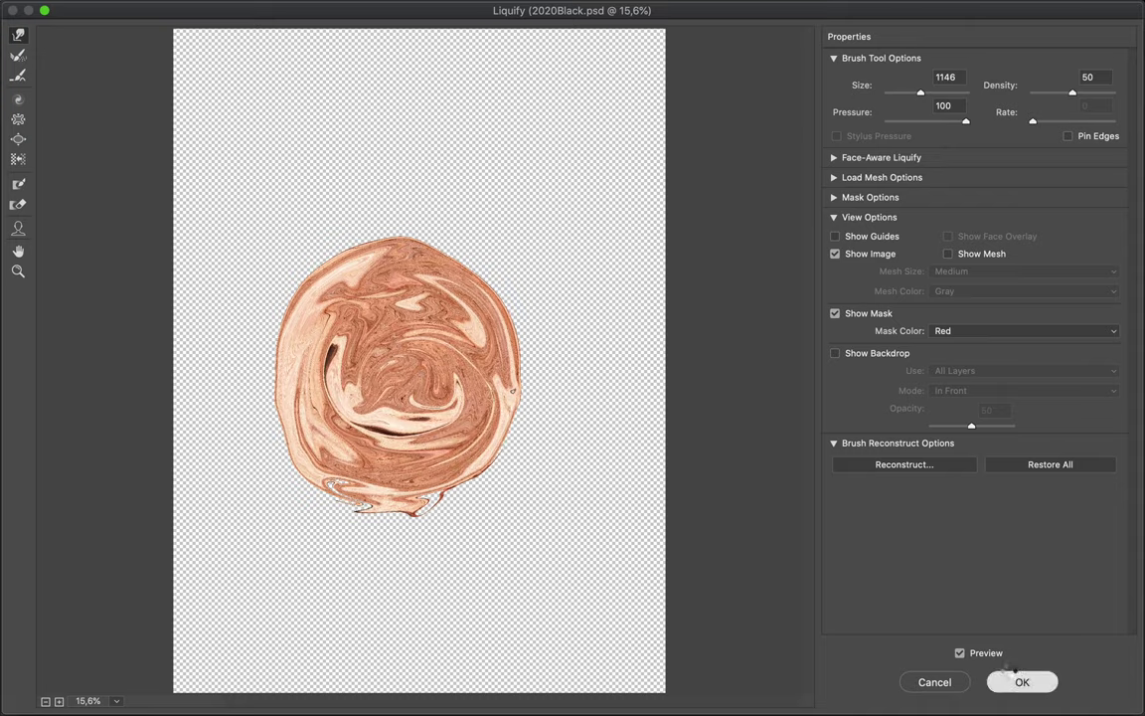
left_click(1010, 684)
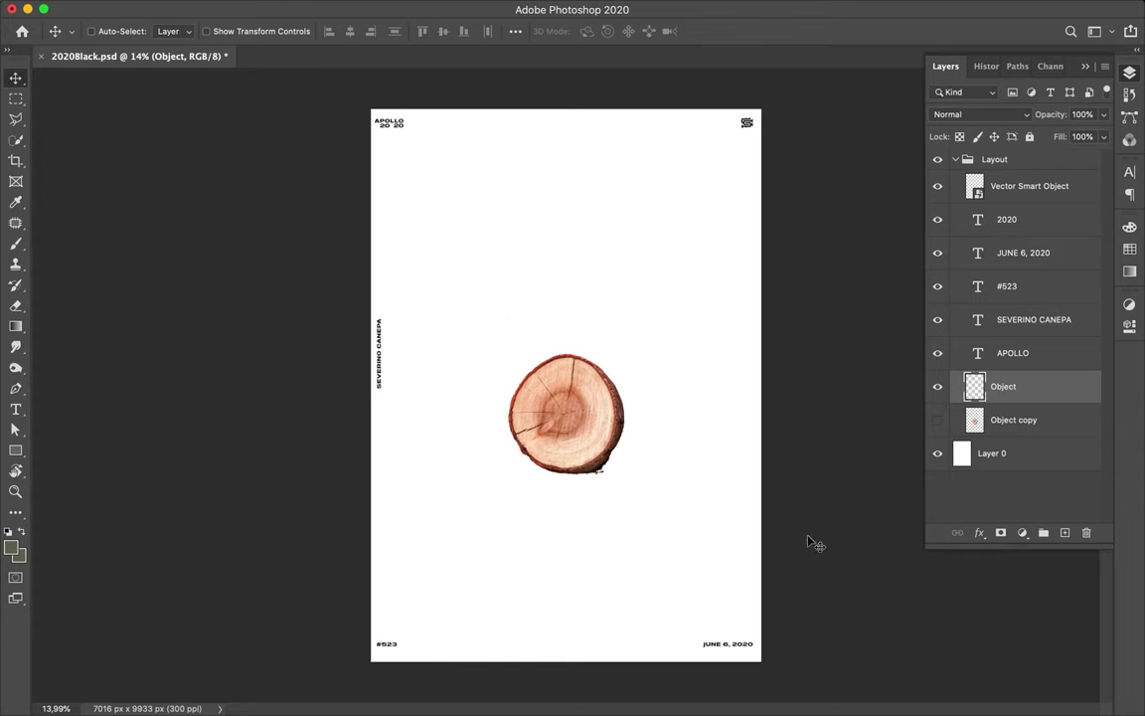
Step: Trim the blob to a clean elliptical circle and move it into the poster's upper half
left_click(18, 100)
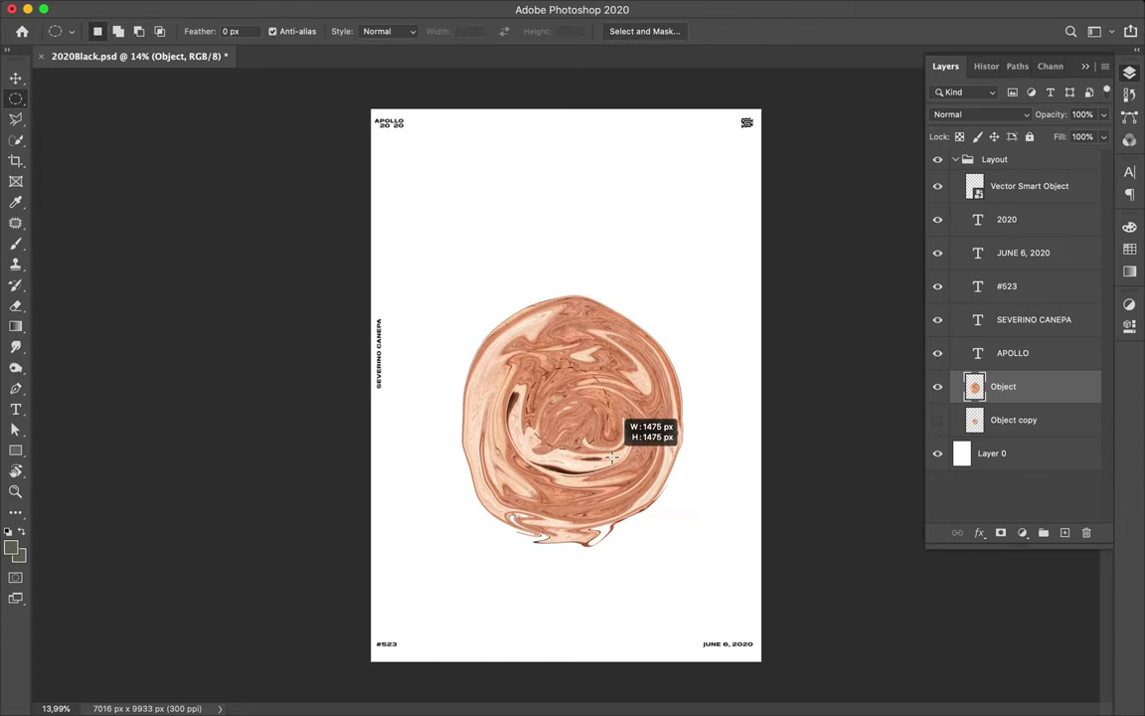
left_click_drag(624, 472, 670, 521)
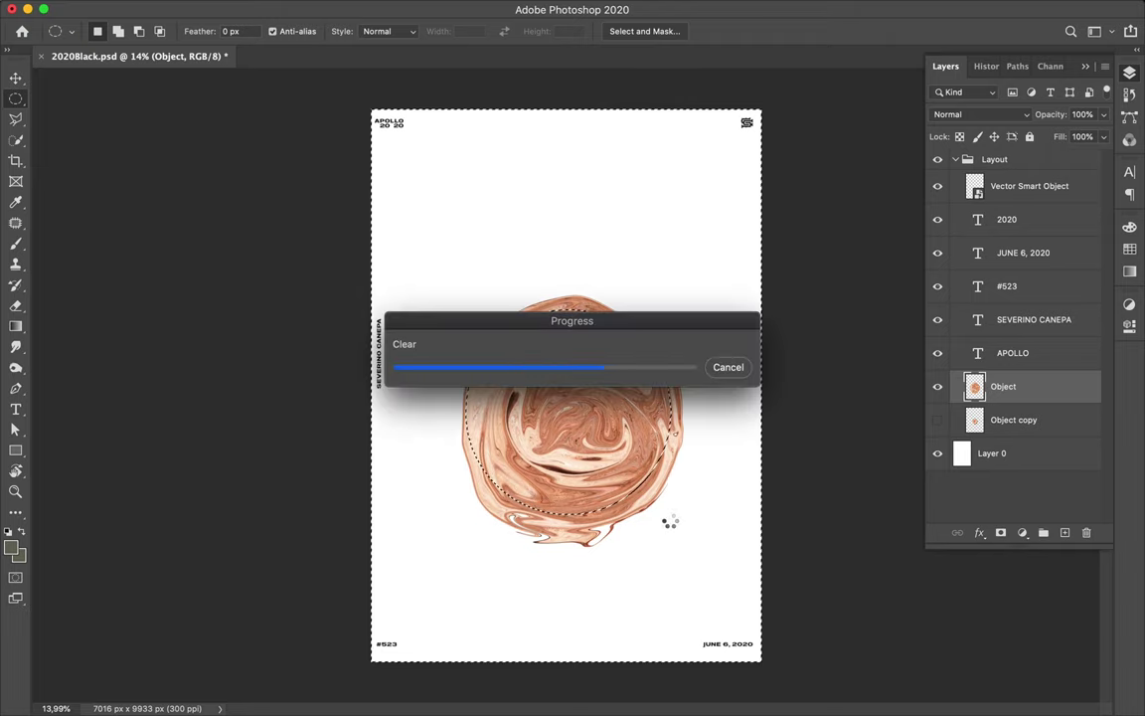
key("ctrl+d")
key("v")
left_click_drag(611, 479, 633, 384)
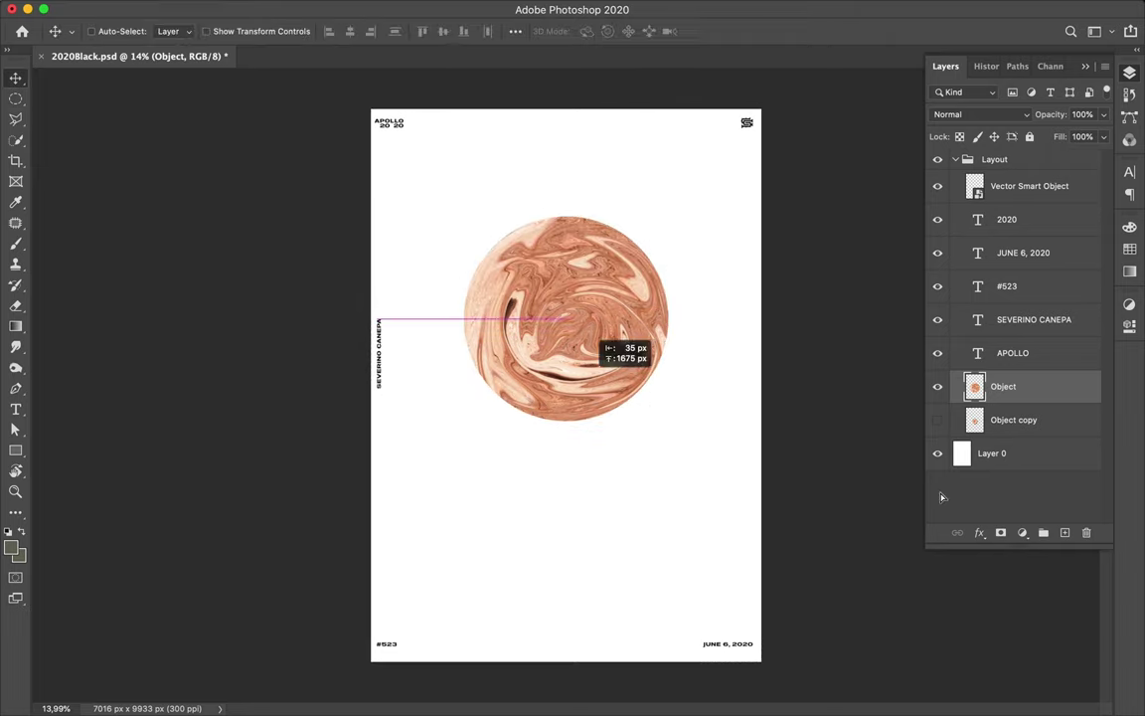
Step: Get the Brush tool and colour swatches ready for painting
key("b")
left_click(1130, 72)
left_click(1129, 248)
Step: Enlarge the soft round brush and paint two magenta strokes over the circle
left_click(1004, 335)
right_click(688, 253)
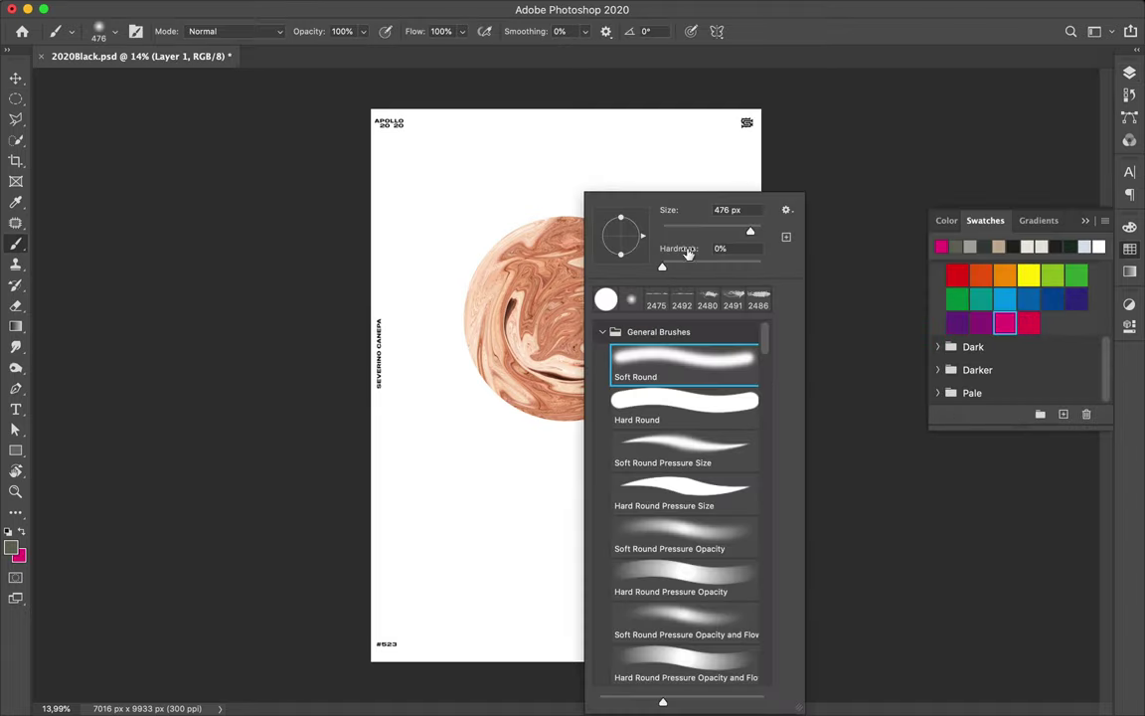
mouse_move(451, 314)
left_mouse_down()
mouse_move(568, 209)
mouse_move(457, 343)
left_mouse_up()
left_click_drag(562, 328, 641, 342)
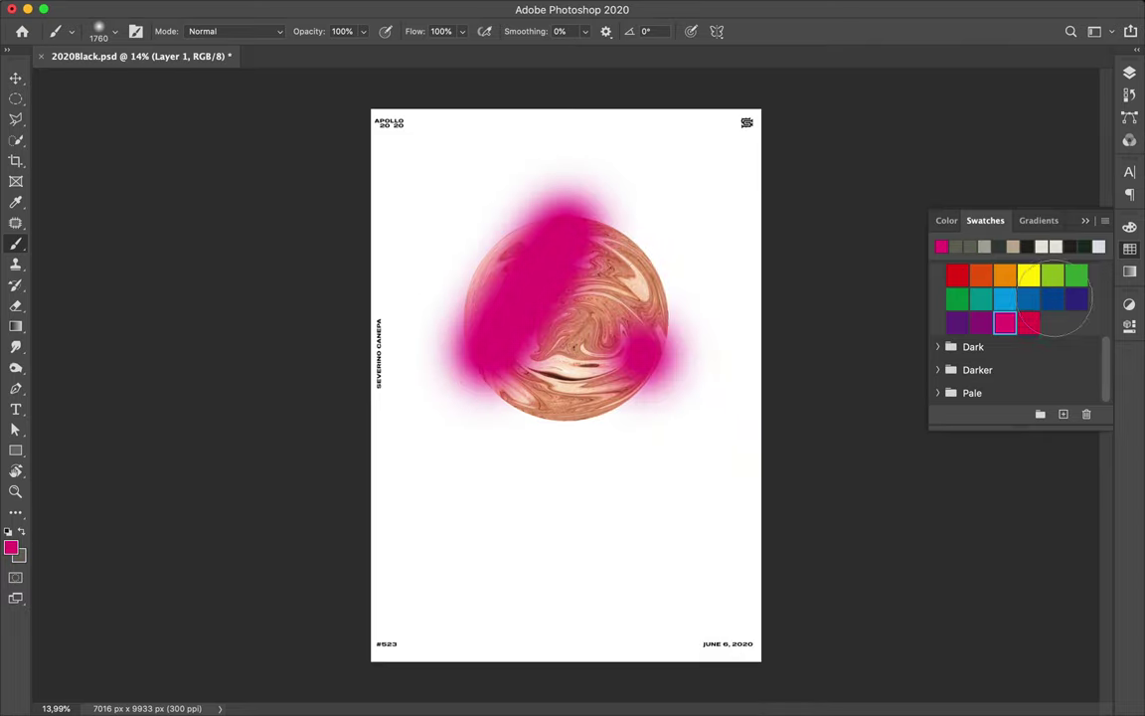
left_click_drag(571, 214, 636, 298)
Step: Paint soft blue at the top-left and lower part, plus a large yellow centre area
key("x")
mouse_move(517, 204)
left_mouse_down()
mouse_move(482, 228)
mouse_move(485, 403)
mouse_move(524, 414)
mouse_move(686, 408)
left_mouse_up()
left_click_drag(534, 347, 635, 338)
mouse_move(606, 238)
left_mouse_down()
mouse_move(675, 286)
mouse_move(654, 327)
mouse_move(556, 358)
left_mouse_up()
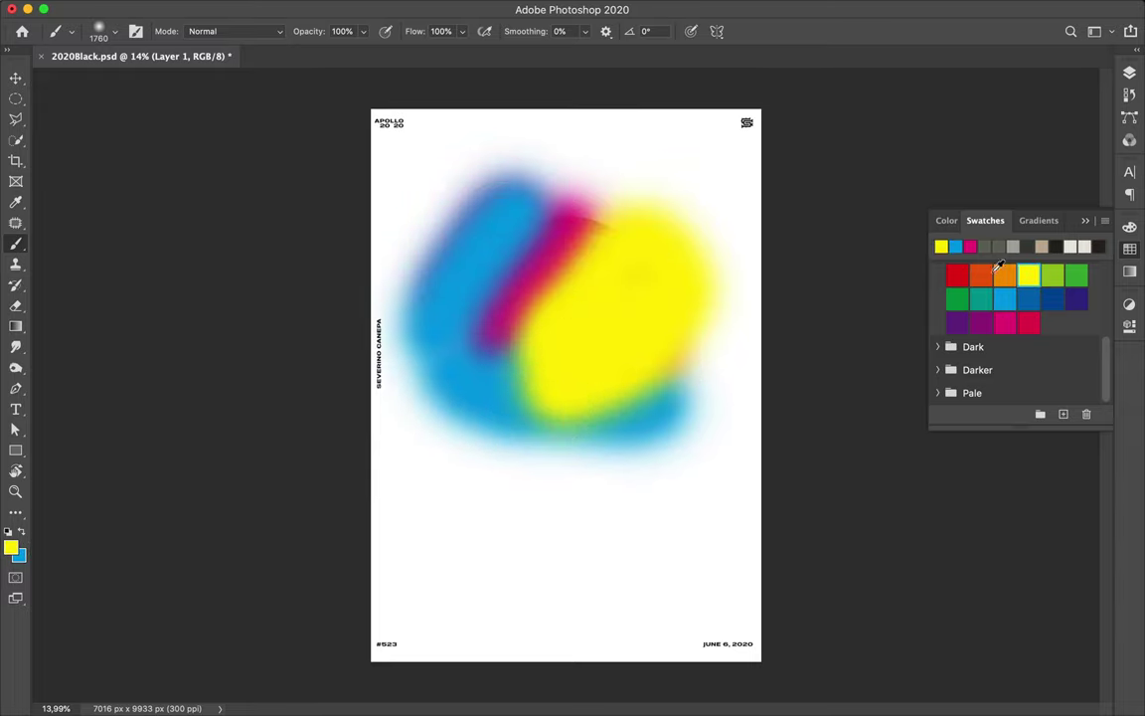
Step: Add a diagonal magenta stroke, a magenta spot in the yellow and a blue dab
left_click(1005, 323)
mouse_move(482, 318)
left_mouse_down()
mouse_move(575, 225)
mouse_move(626, 213)
left_mouse_up()
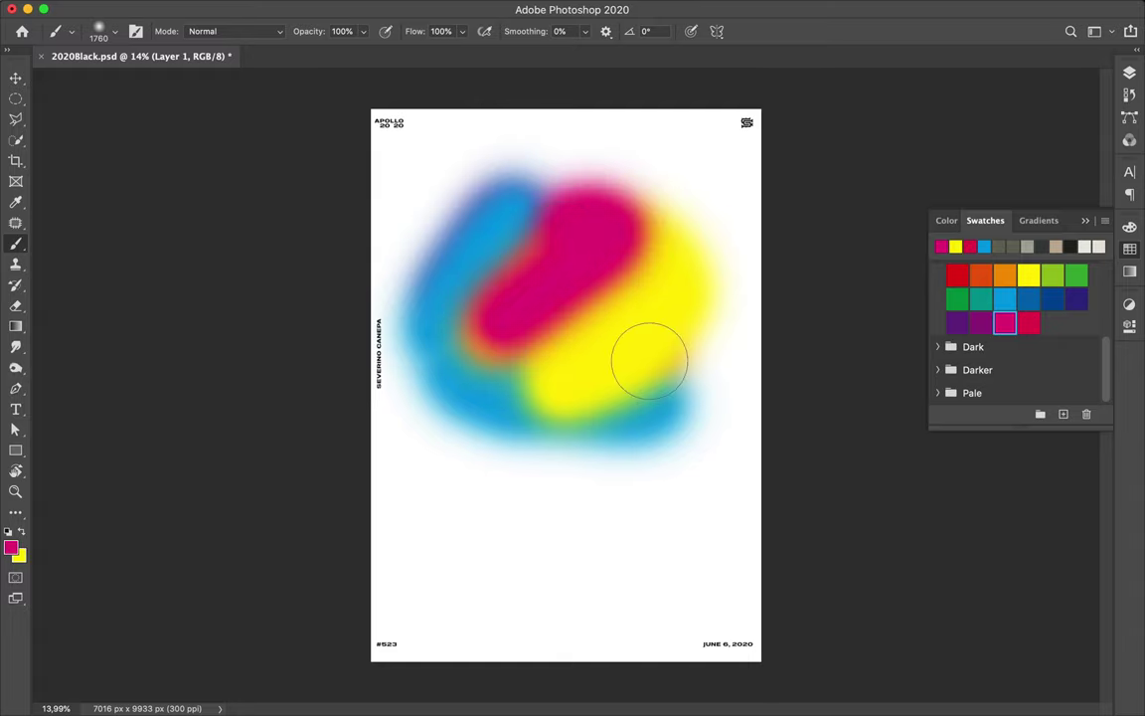
left_click(649, 361)
key("x")
left_click(624, 254)
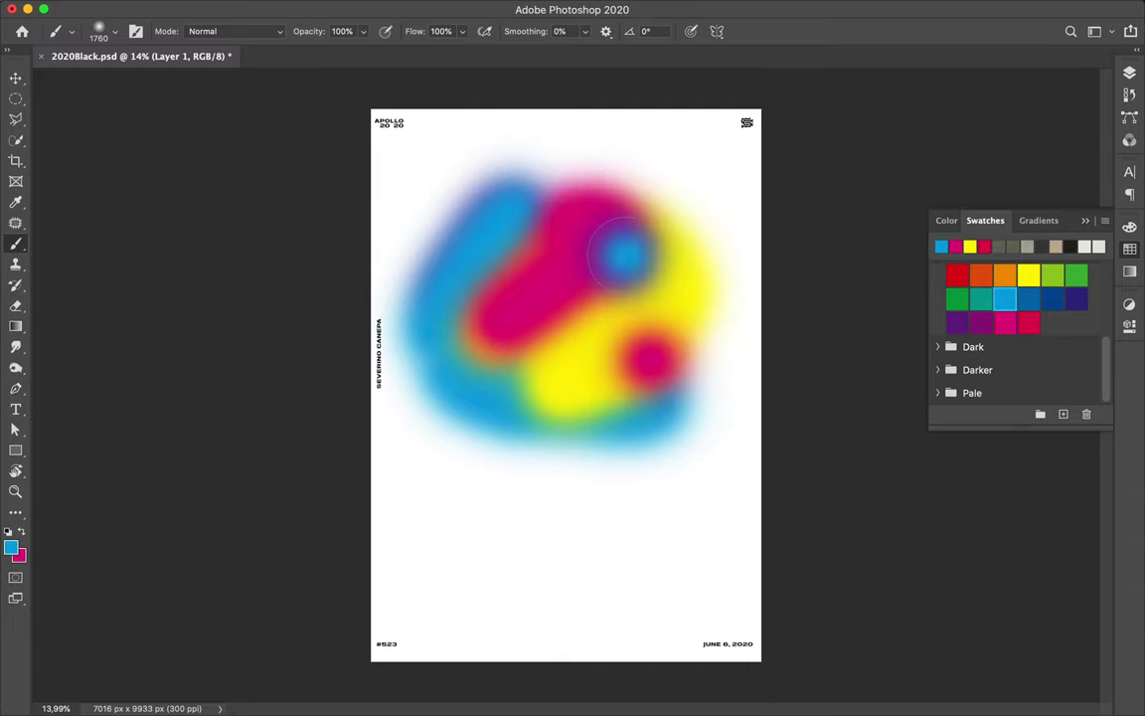
Step: Duplicate the painted layer and give the copy a heavy Gaussian Blur
key("v")
key("F7")
key("ctrl+j")
left_click(371, 8)
left_click(651, 260)
left_click_drag(833, 388, 837, 387)
left_click(913, 176)
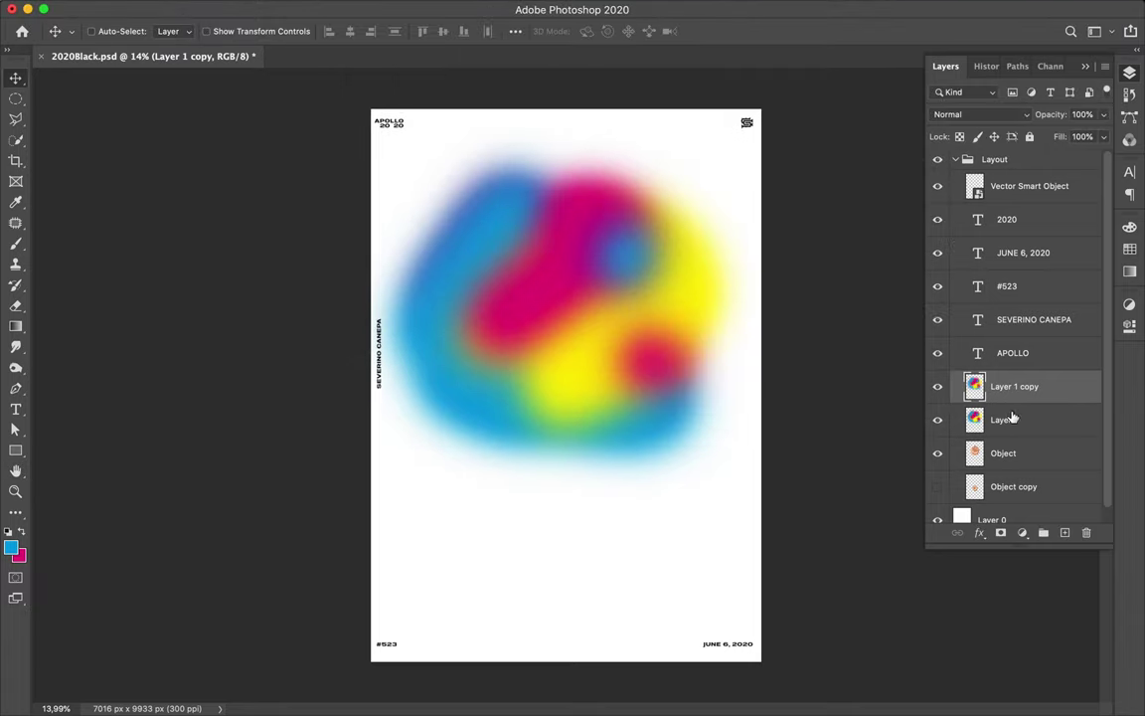
Step: Clip the blurred colours to the circle in Lighten mode and merge duplicates into one layer
left_click(1006, 423, "alt")
left_click(979, 115)
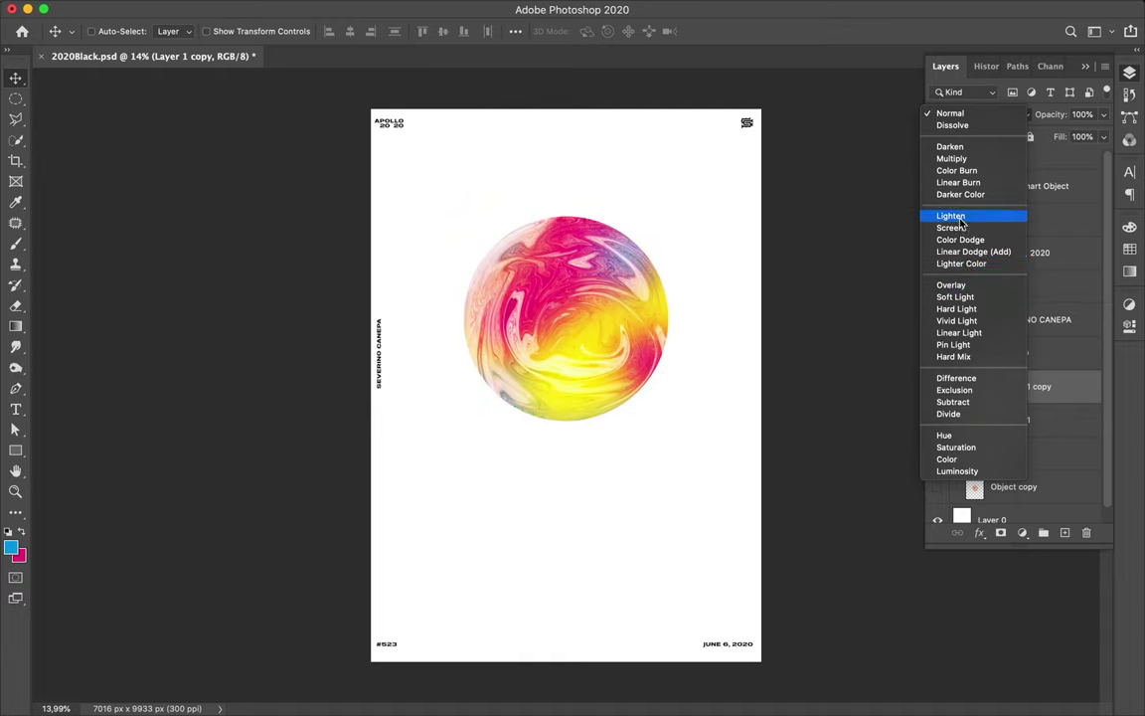
left_click(951, 216)
left_click(984, 453, "shift")
key("ctrl+j")
key("ctrl+e")
Step: Centre the merged circle vertically on the canvas and hide the original brown circle
left_click(515, 31)
left_click(554, 174)
left_click(443, 31)
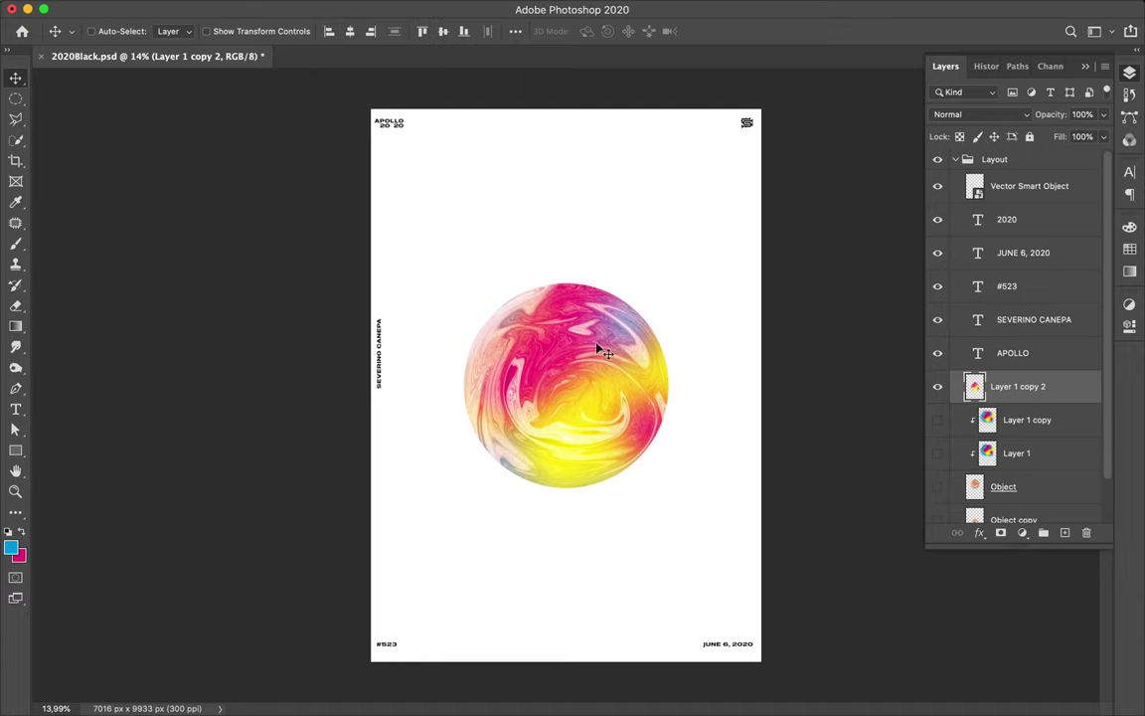
left_click(439, 10)
Step: Bulge the circle into a sphere with Spherize at 56% in Normal mode
left_click(669, 315)
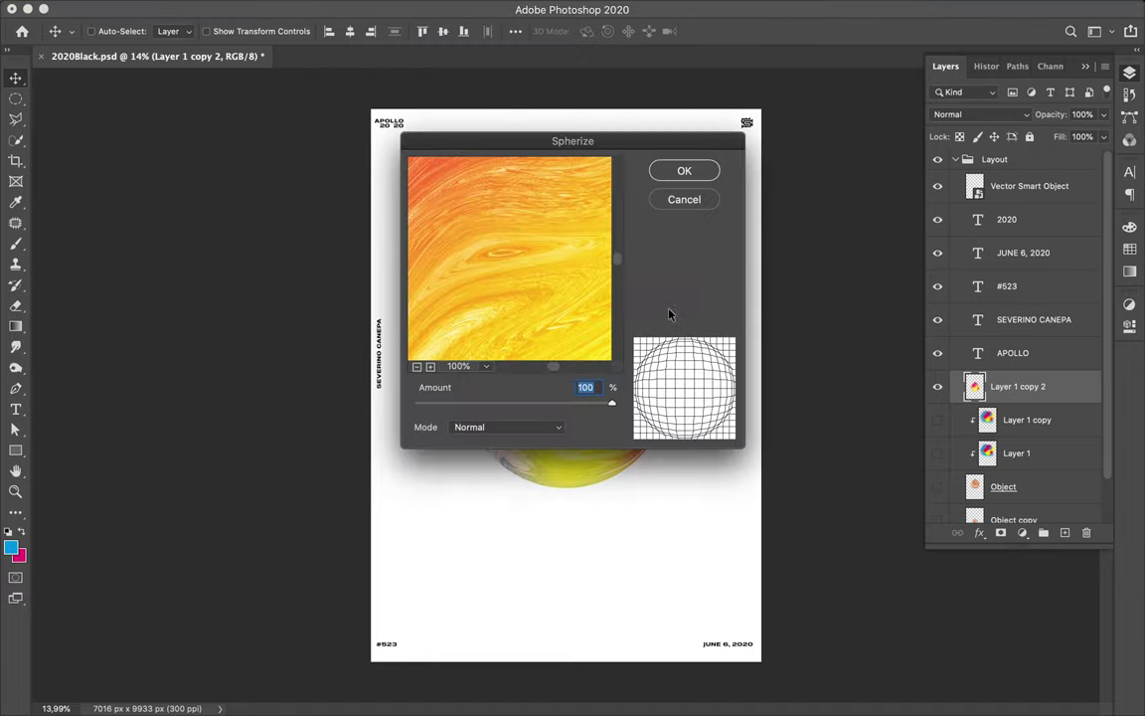
left_click(430, 366)
mouse_move(614, 404)
left_mouse_down()
mouse_move(511, 403)
mouse_move(583, 402)
mouse_move(569, 402)
left_mouse_up()
left_click(538, 398)
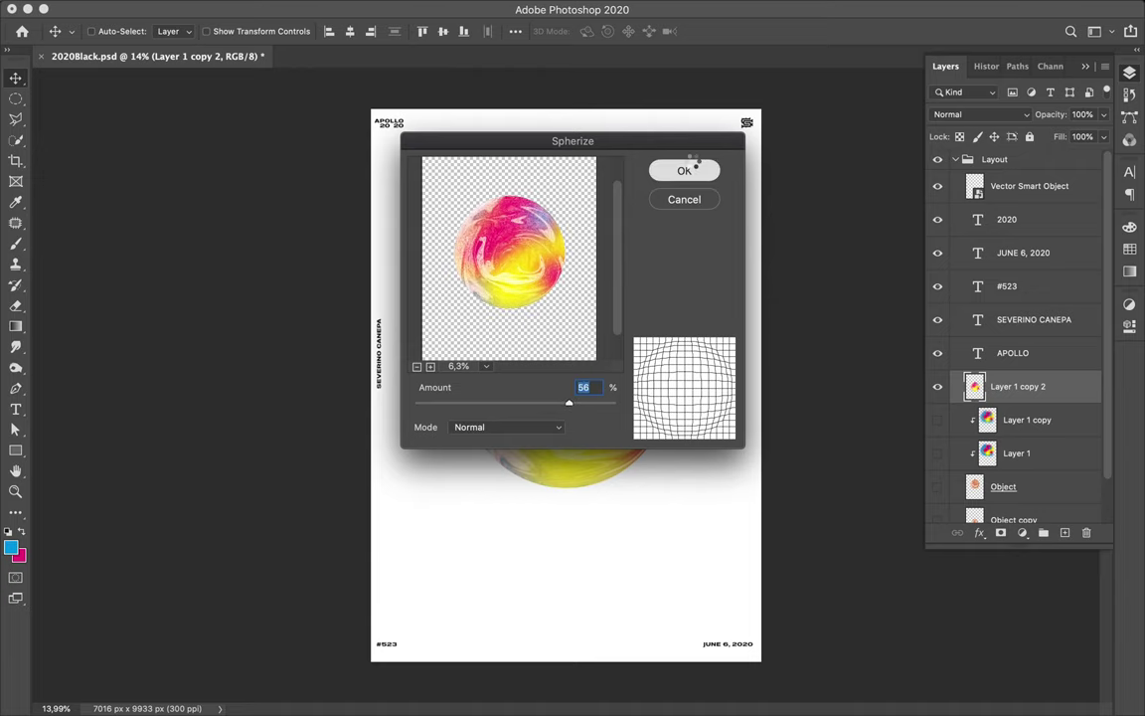
left_click(696, 171)
Step: Duplicate the sphere layer and Gaussian-blur the copy into a soft glow
scroll(559, 449, "up", 3)
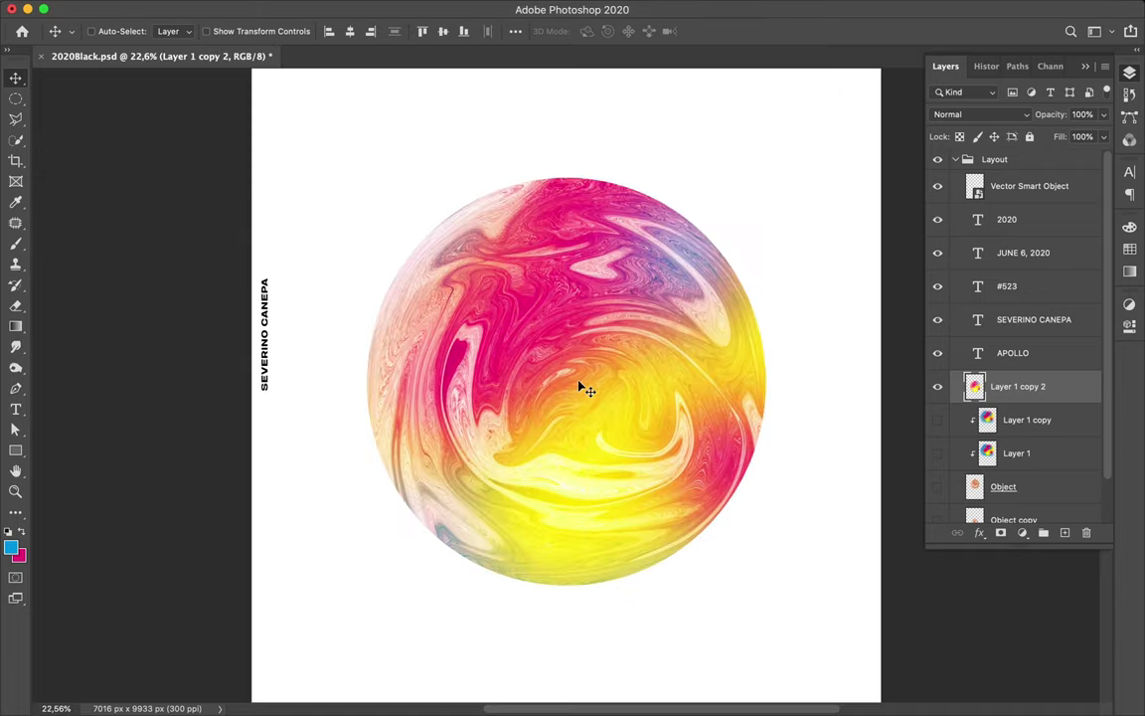
scroll(596, 358, "down", 1)
scroll(622, 325, "down", 1)
scroll(621, 323, "down", 1)
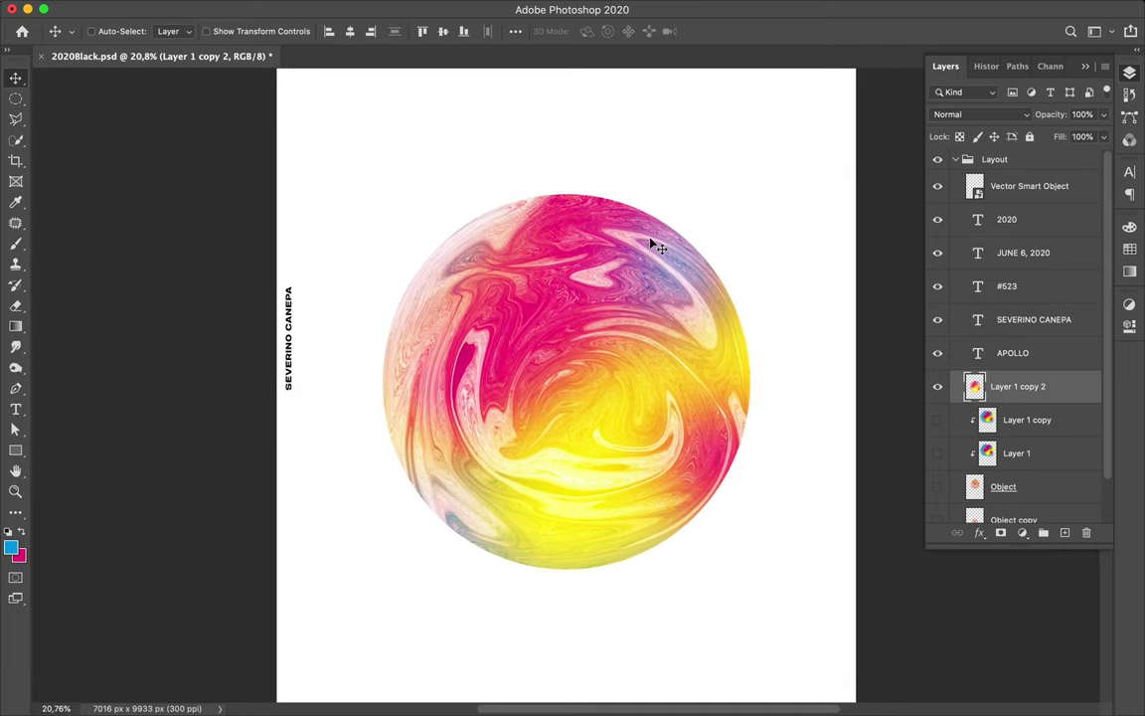
left_click_drag(1019, 388, 1019, 407)
left_click(372, 8)
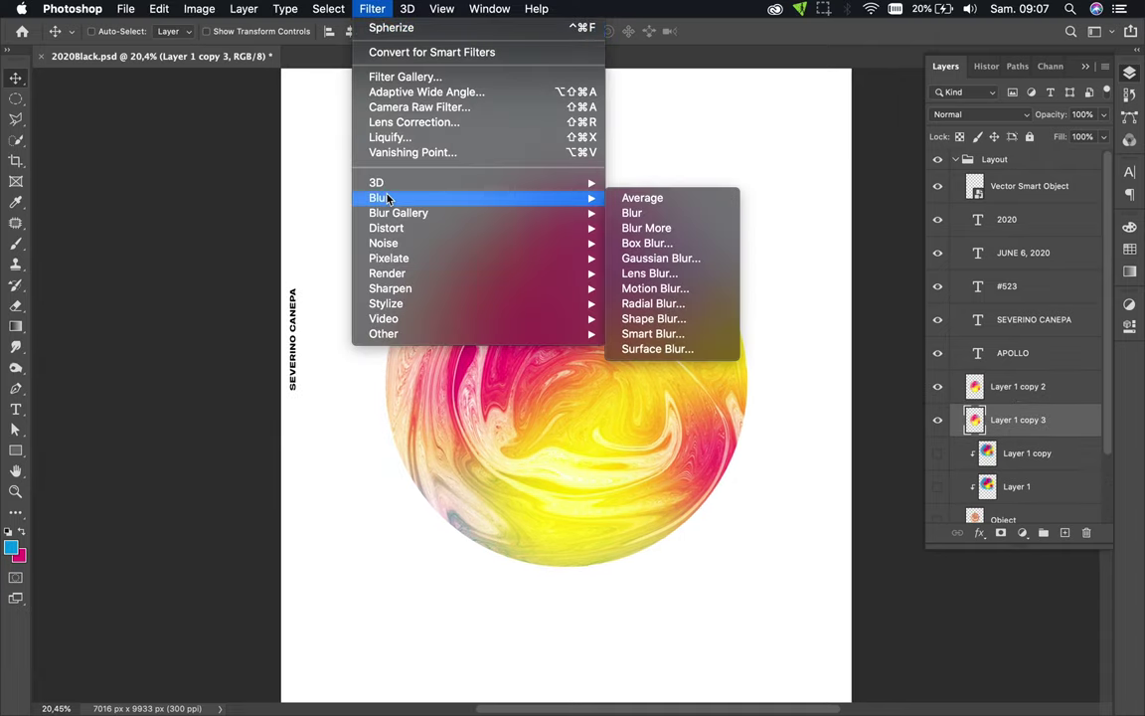
left_click(660, 259)
key("Return")
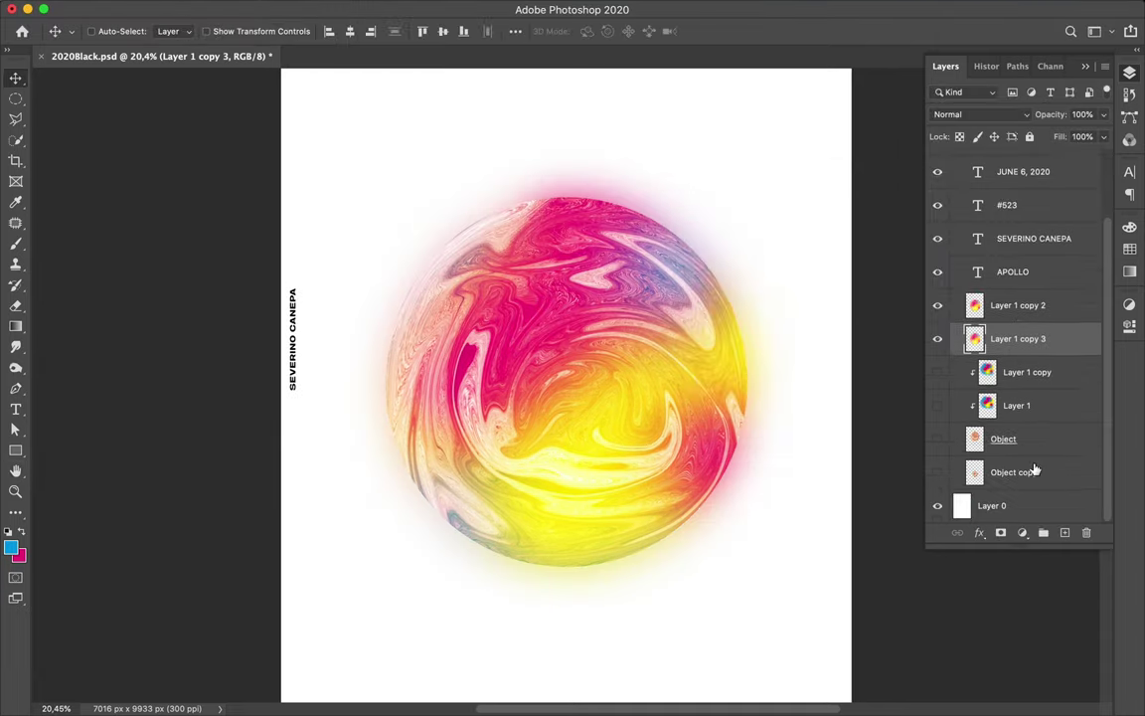
Step: Above Layer 0, draw a rectangle covering the whole poster
left_click(991, 505)
key("super+0")
key("u")
left_click(176, 31)
key("Escape")
left_click_drag(389, 130, 746, 637)
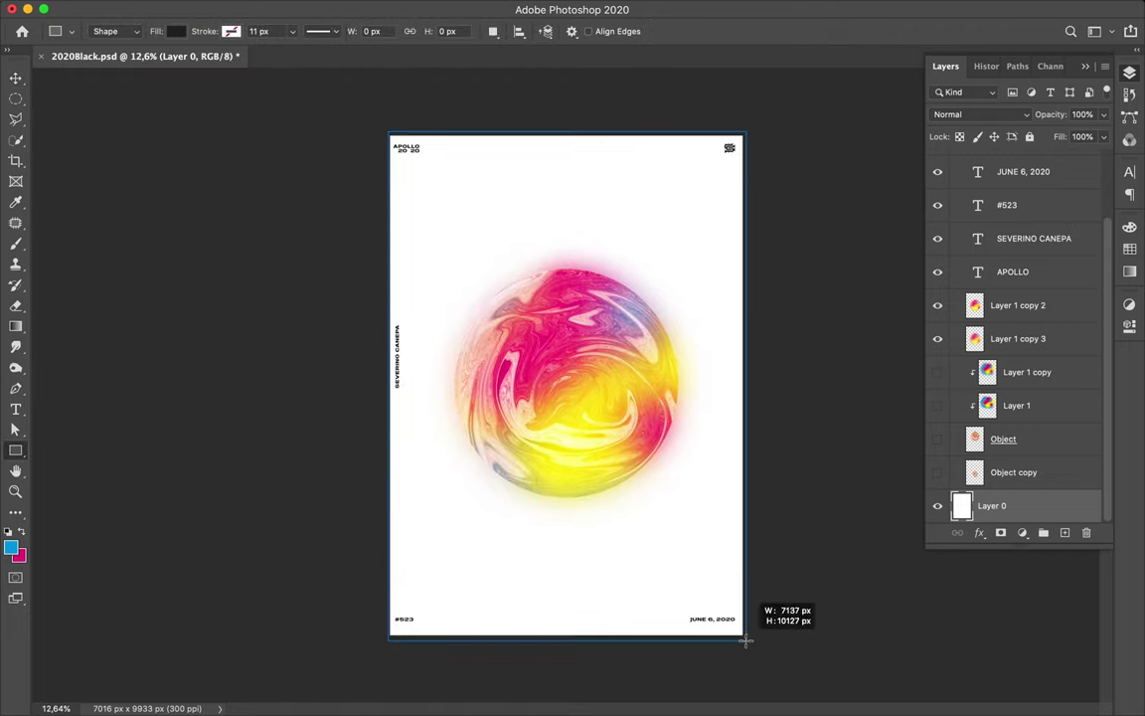
Step: Fill the rectangle with black, then choose a dark purple fill in the Color Picker
left_click(11, 546)
left_click(411, 243)
key("Return")
left_click(176, 31)
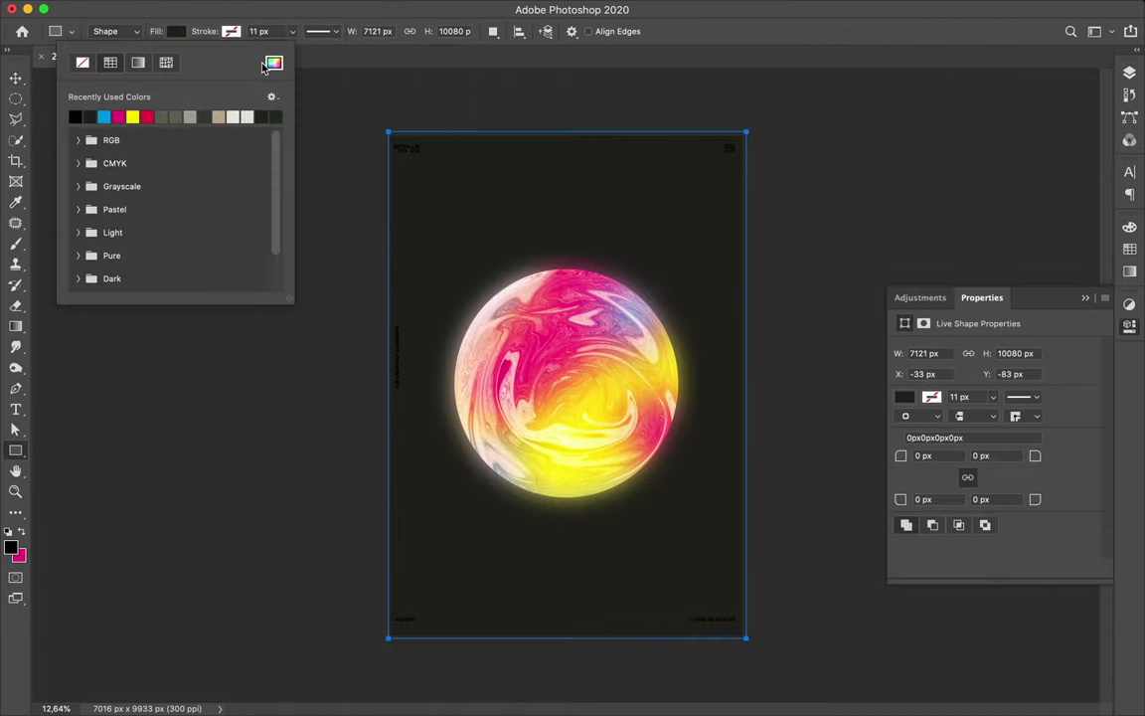
left_click(275, 62)
left_click(521, 377)
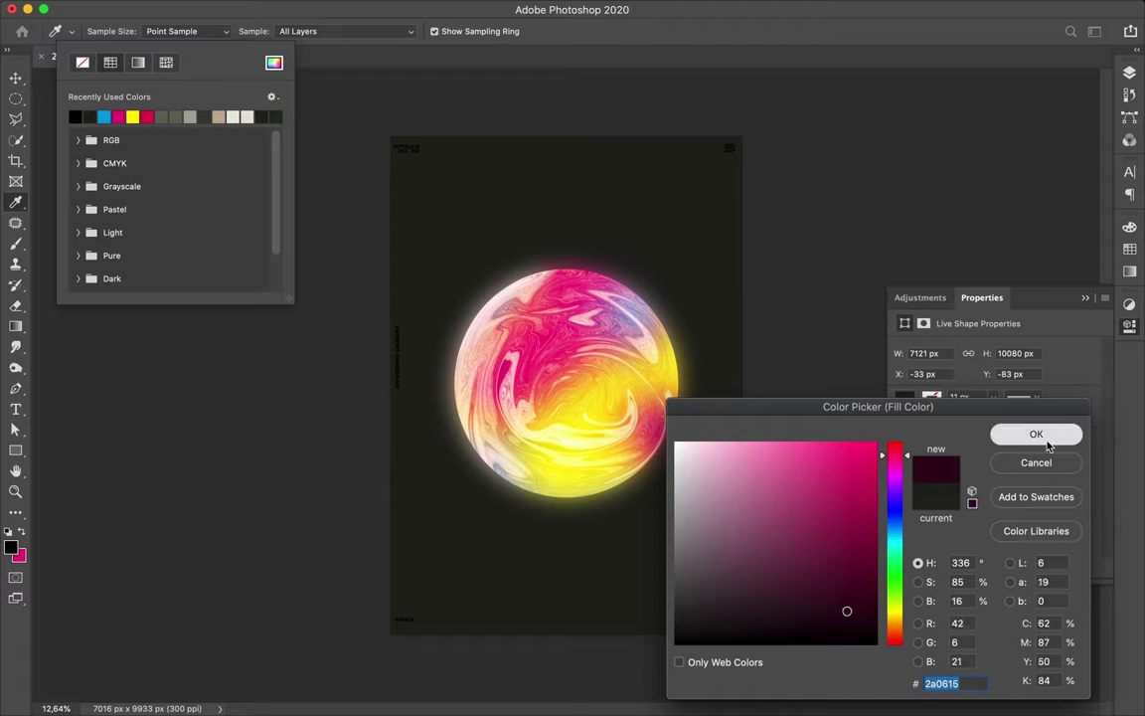
left_click(1036, 435)
Step: Reselect the rectangle's path and confirm its dark plum #2a0615 fill
left_click(274, 63)
key("Escape")
key("v")
key("a")
left_click(234, 31)
left_click(336, 62)
left_click(1036, 434)
Step: Return to the Move tool and select Layer 1 copy 3 in the Layers panel
key("v")
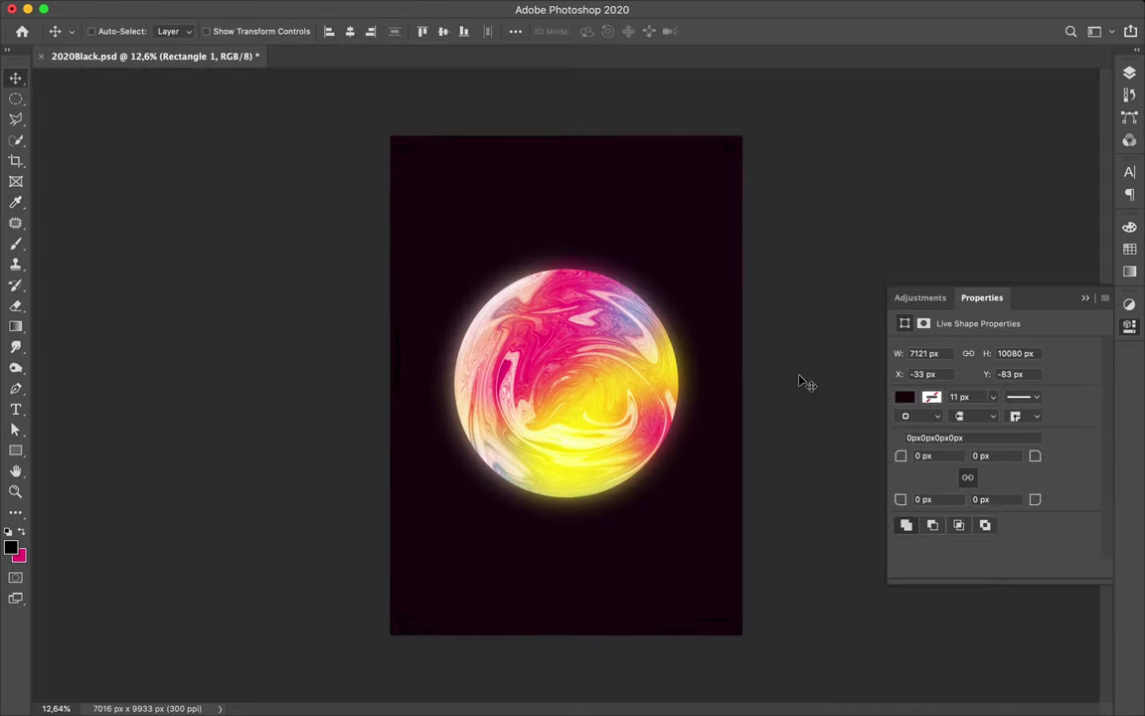
left_click(695, 377, "ctrl")
key("F7")
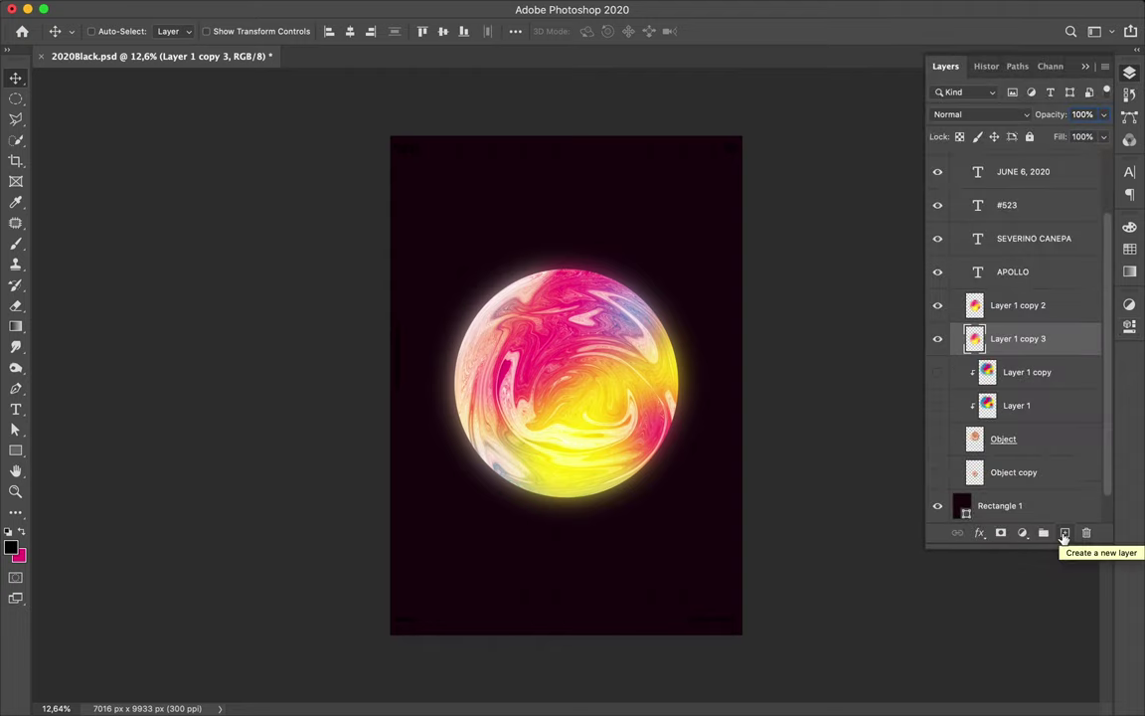
Step: Add Layer 2 and set the gradient's left stop to opaque blue
left_click(1065, 533)
key("g")
left_click(115, 31)
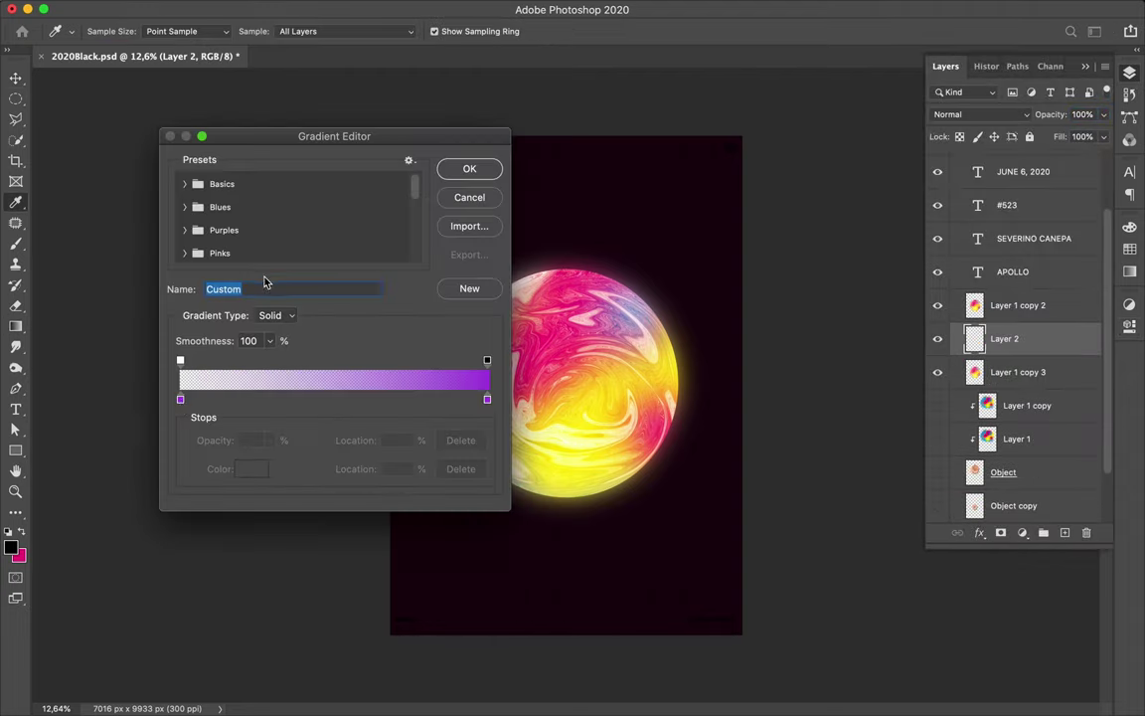
double_click(180, 399)
left_click(1028, 319)
key("Return")
left_click(180, 359)
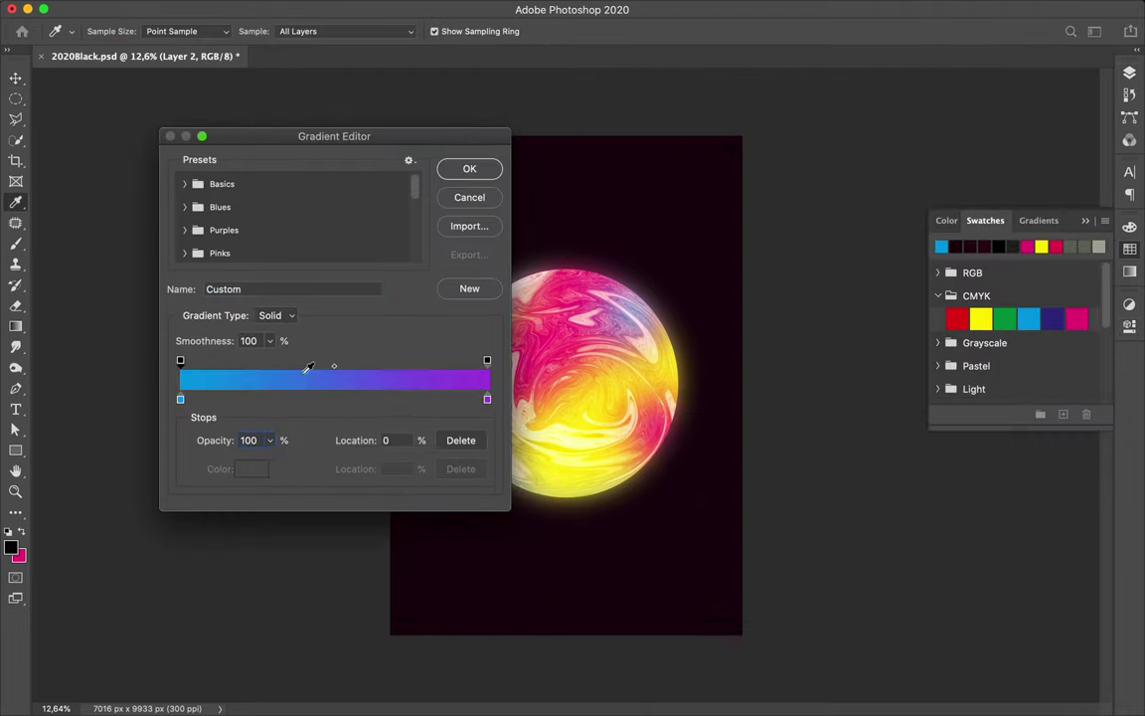
Step: Switch to a randomized Noise gradient and fill Layer 2 with it
left_click(275, 315)
left_click(281, 329)
left_click(276, 314)
left_click(422, 466)
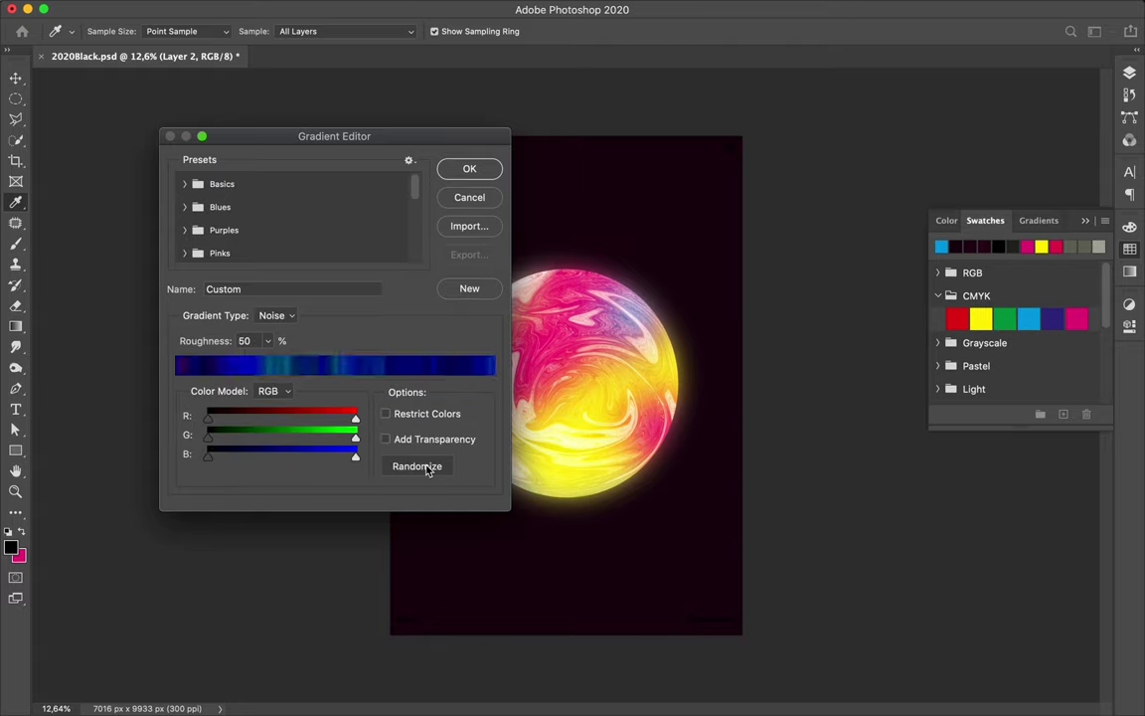
left_click(422, 466)
key("Return")
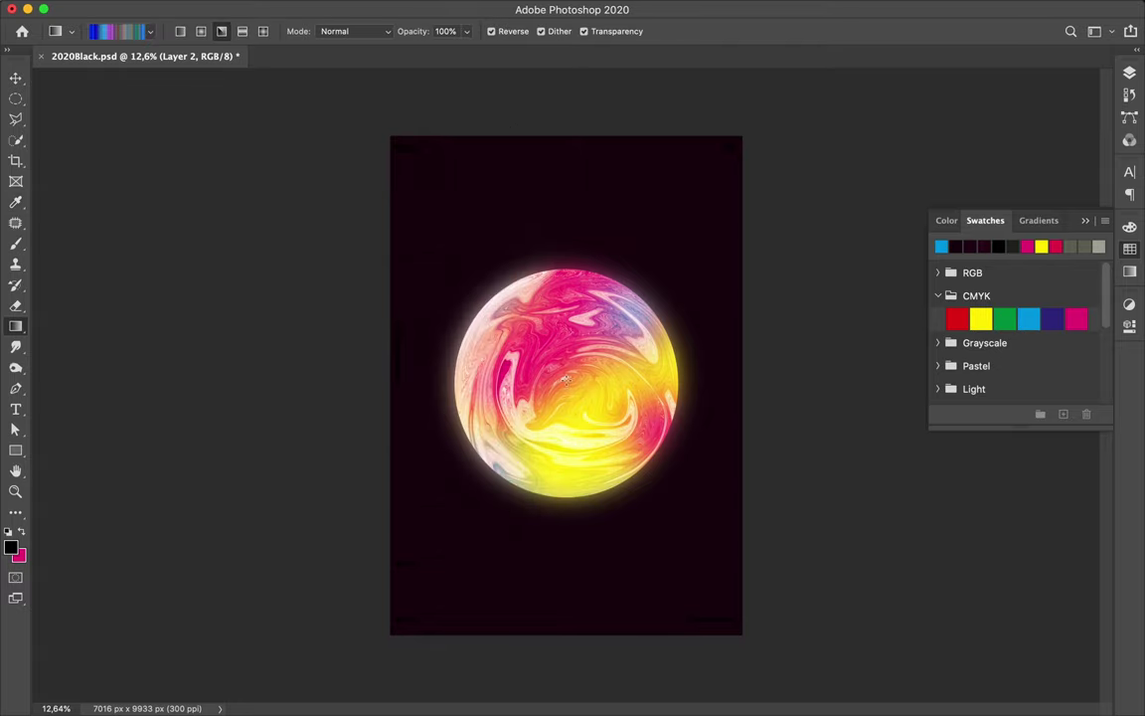
left_click_drag(565, 380, 565, 380)
Step: Clip Layer 2 into the sphere and add a Hue/Saturation adjustment layer
left_click(1129, 73)
left_click(941, 356, "alt")
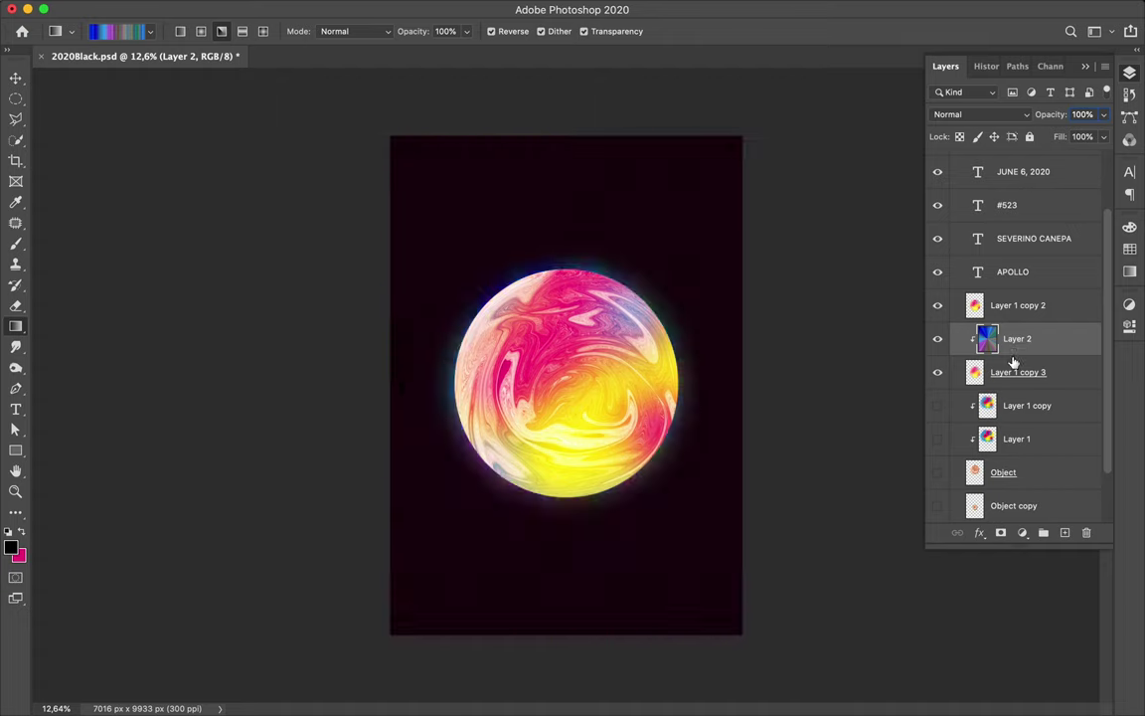
key("ctrl+plus")
left_click(1022, 533)
left_click(1024, 675)
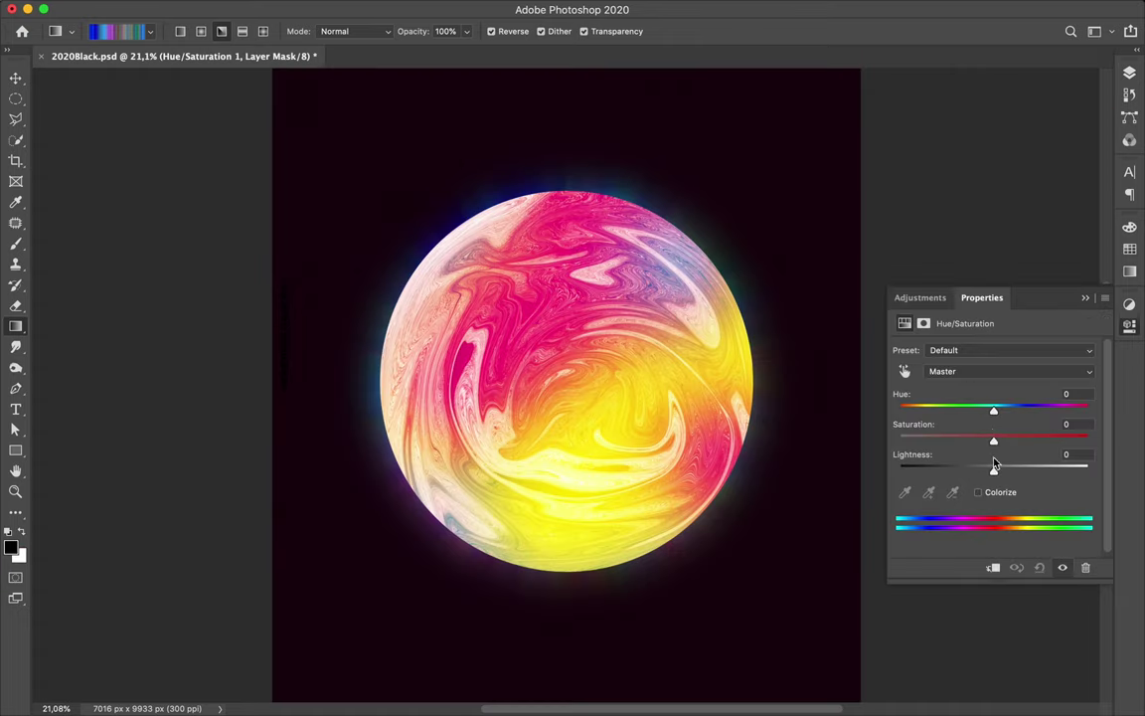
Step: Lower the saturation, clip Hue/Saturation 1 to the layer below, and reorder Layer 1 copy 3
left_click_drag(993, 440, 783, 439)
left_click(1129, 73)
left_click(1027, 355, "alt")
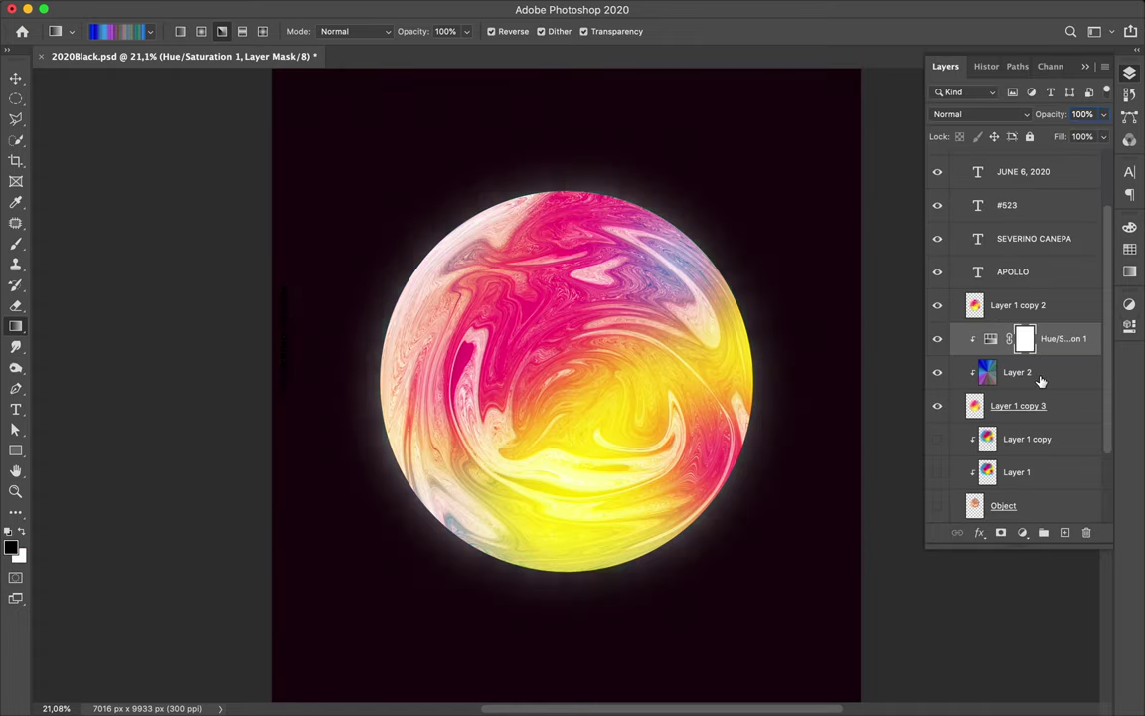
left_click_drag(1034, 404, 1053, 335)
mouse_move(998, 372)
left_mouse_down()
mouse_move(996, 430)
mouse_move(1053, 335)
left_mouse_up()
Step: Set Layer 2 to Darken, a sphere copy to Color, and duplicate that copy
left_click(1004, 372)
left_click(979, 113)
left_click(997, 147)
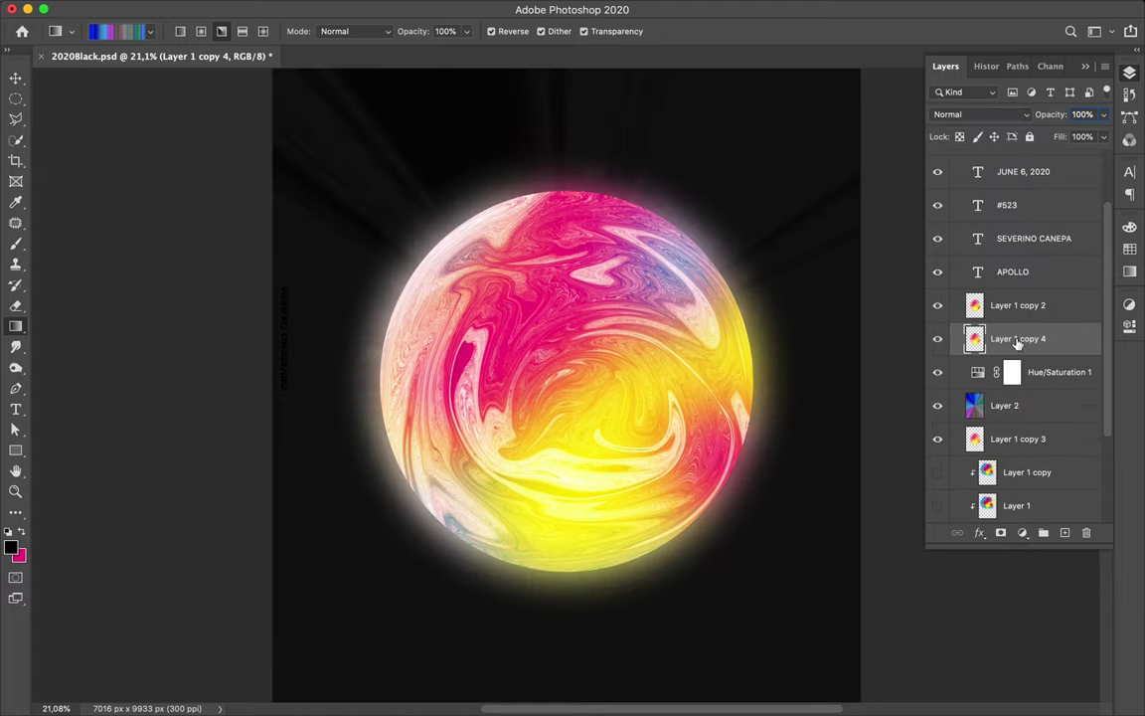
left_click(979, 114)
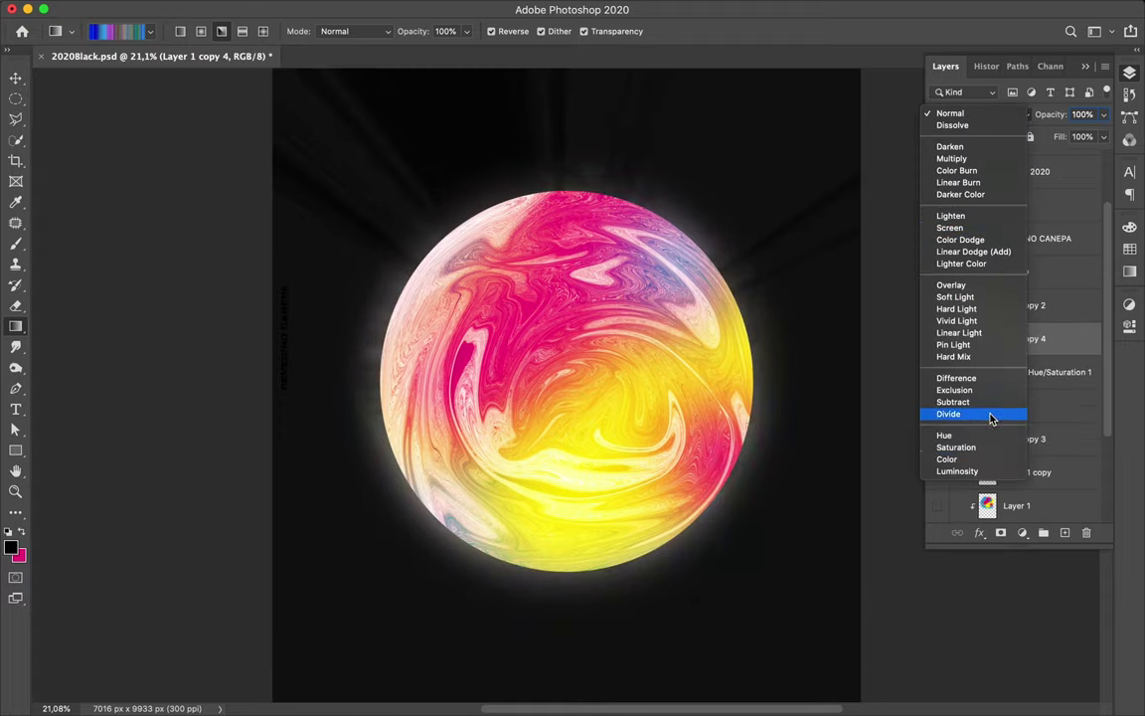
left_click(946, 459)
left_click_drag(991, 339, 991, 328)
scroll(656, 398, "down", 1)
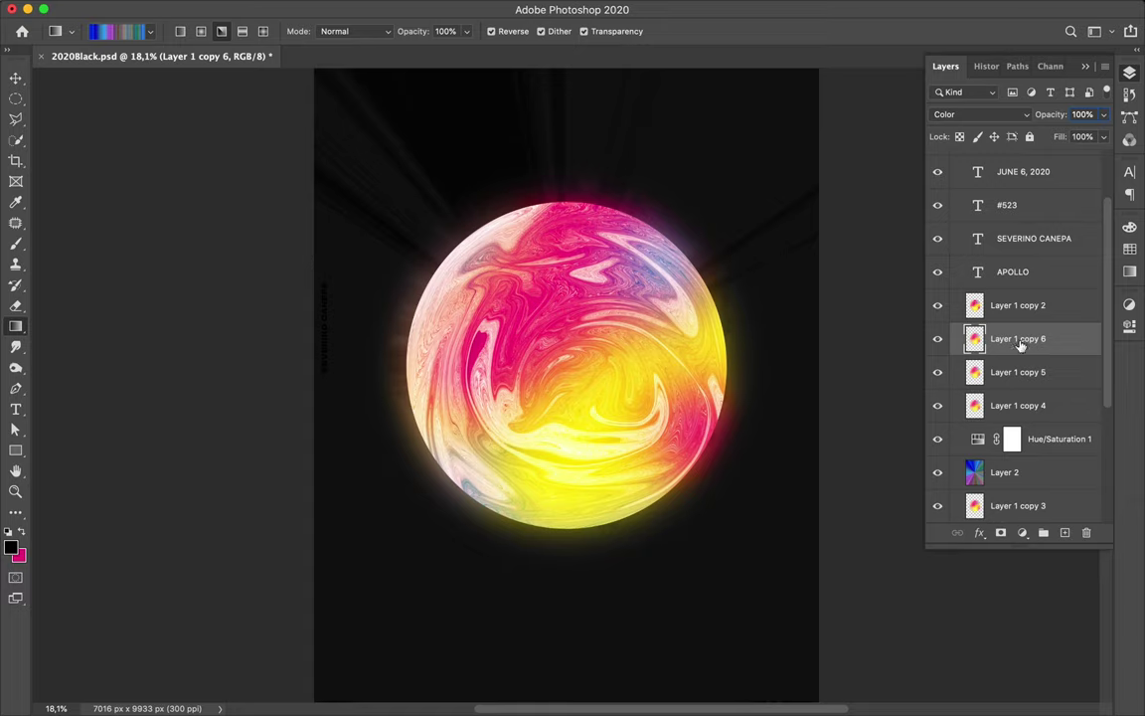
Step: Free Transform the new sphere copy up to about 119%
left_click_drag(1021, 343, 1021, 333)
key("ctrl+t")
left_click_drag(766, 365, 853, 365)
key("Return")
key("g")
key("ctrl+0")
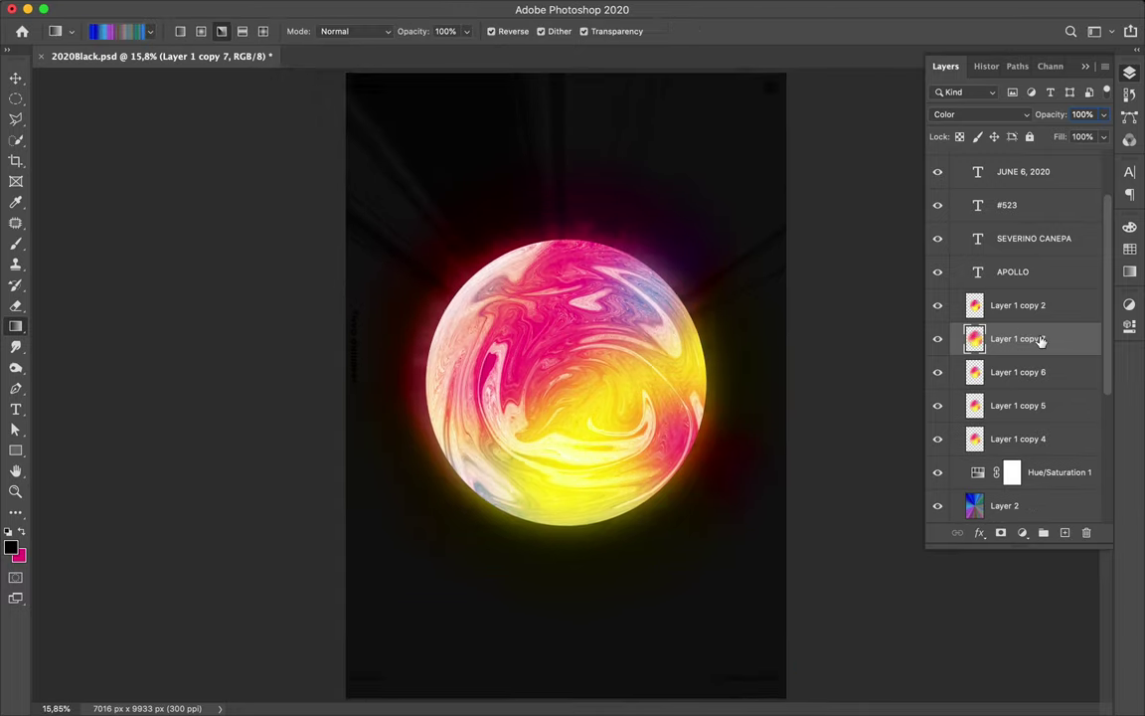
Step: Group the lower sphere layers into Group 1 and select Layer 1 copy 2 through copy 4
scroll(1038, 377, "down", 3)
left_click(1035, 366)
key("ctrl+g")
scroll(1033, 348, "down", 2)
left_click(1018, 189)
left_click(1014, 324, "shift")
scroll(1019, 190, "up", 5)
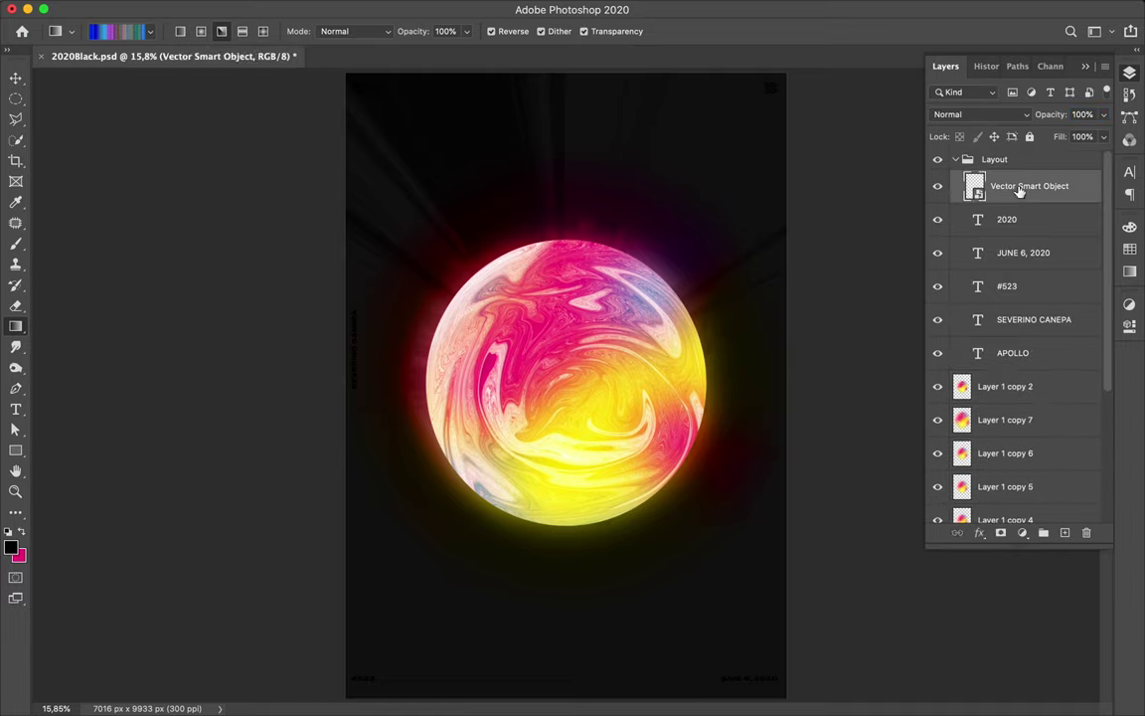
Step: Set the selected text layers' character colour to near-white #eeeeee
left_click(1088, 265)
type("eeeeee")
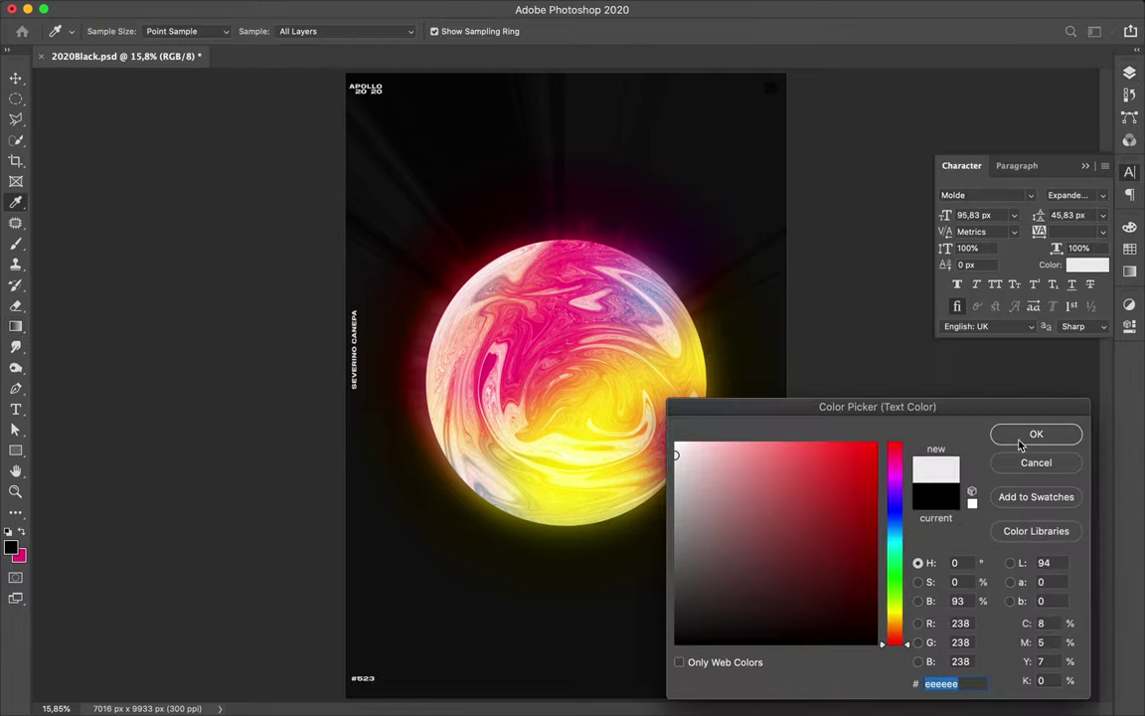
left_click(1020, 441)
Step: Select the sphere glow layers and duplicate them, undoing an accidental merge
left_click(1129, 73)
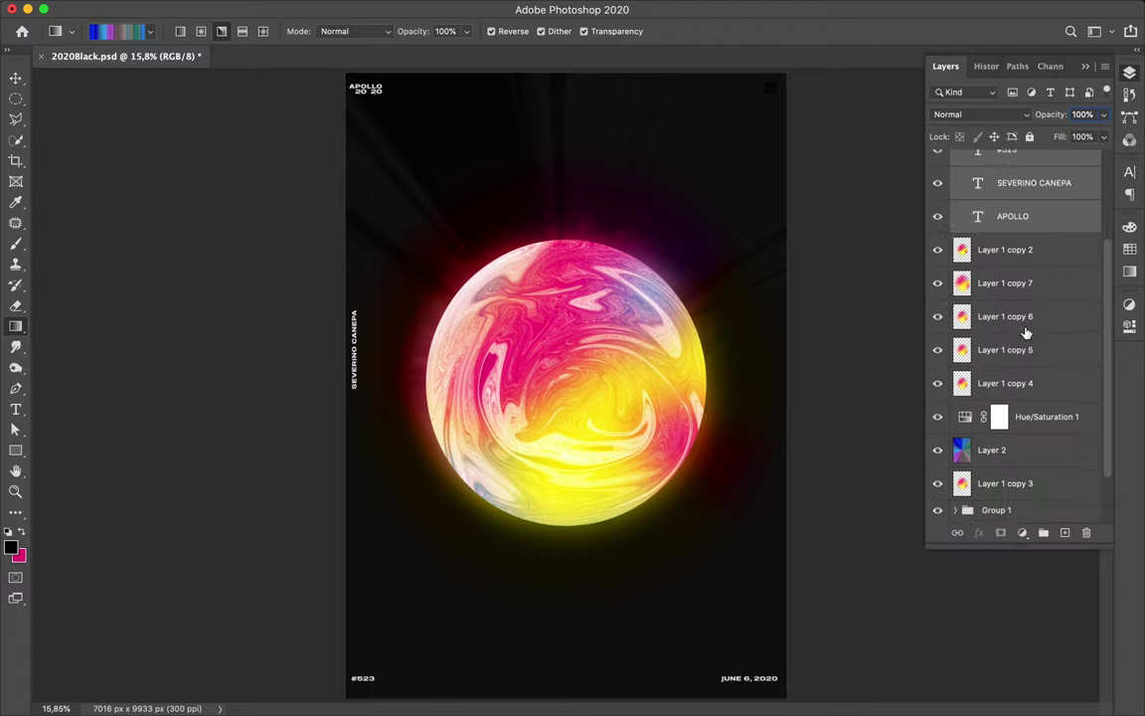
scroll(1027, 333, "down", 3)
left_click(1019, 417)
scroll(1019, 418, "up", 2)
left_click(1016, 247, "shift")
key("ctrl+j")
key("ctrl+e")
key("ctrl+z")
Step: Group the duplicated glow layers into Group 2 and select Layer 1 copy 8 through 13
scroll(1047, 456, "down", 3)
key("ctrl+z")
scroll(1050, 455, "up", 2)
key("ctrl+g")
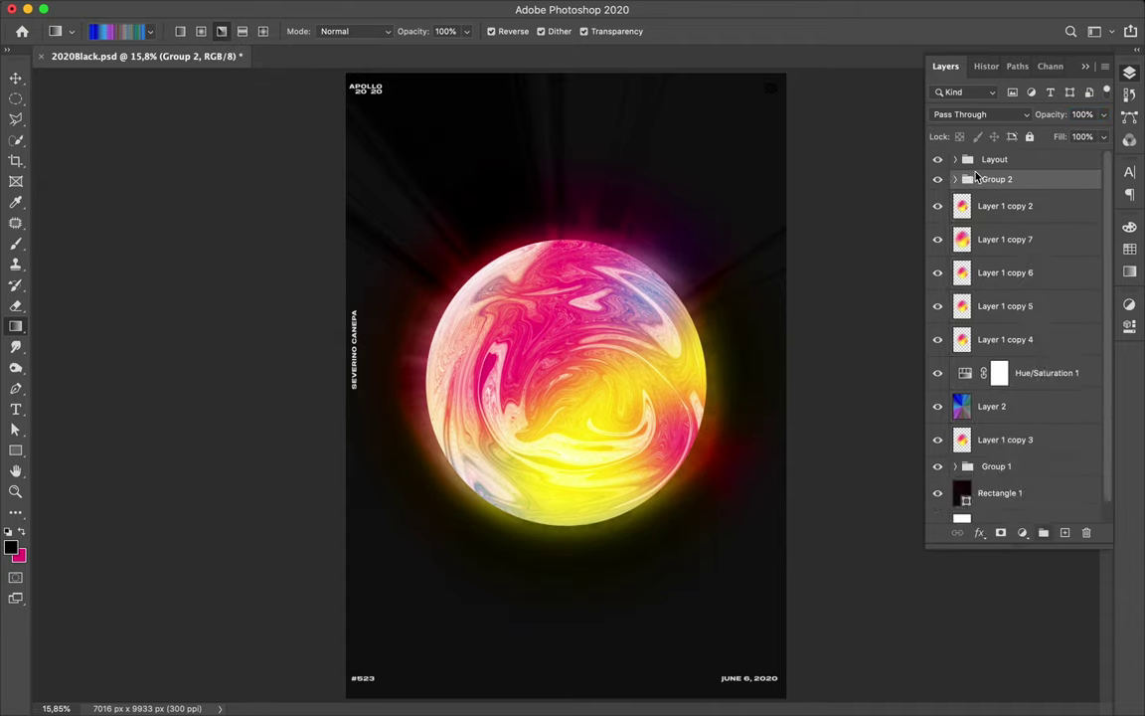
left_click(955, 179)
left_click(1018, 440)
left_click(994, 213, "shift")
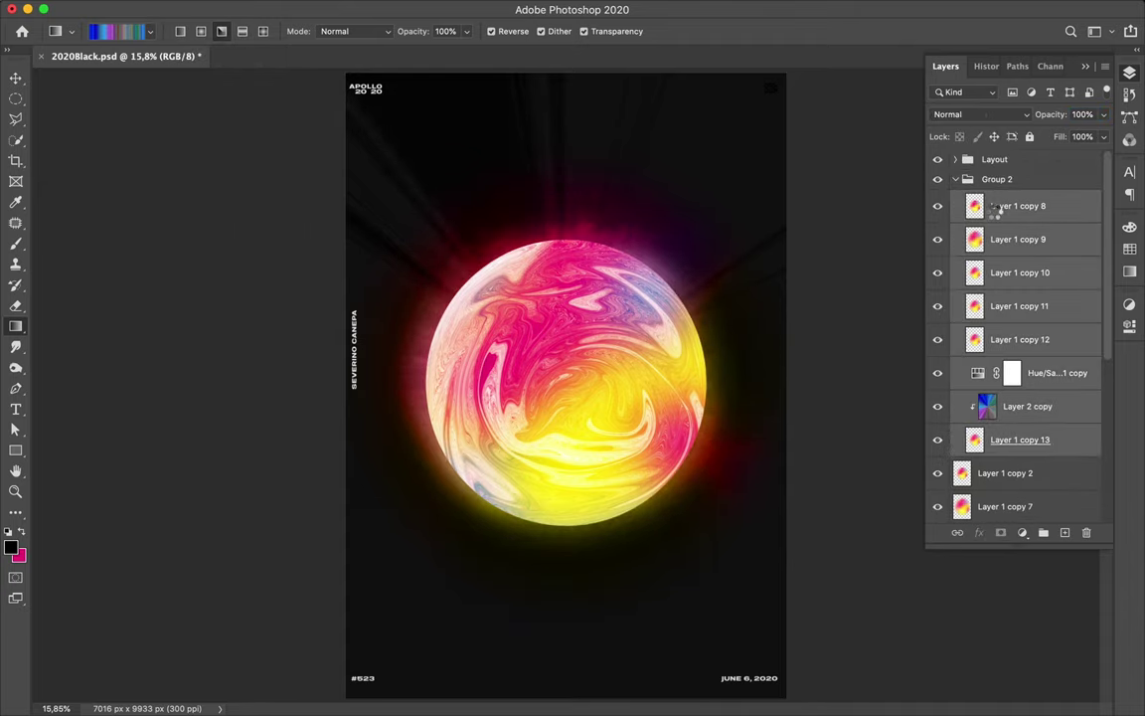
Step: Merge Layer 1 copy 8–13 into one layer and reapply the Gaussian Blur to it
key("ctrl+e")
key("ctrl+s")
left_click(372, 9)
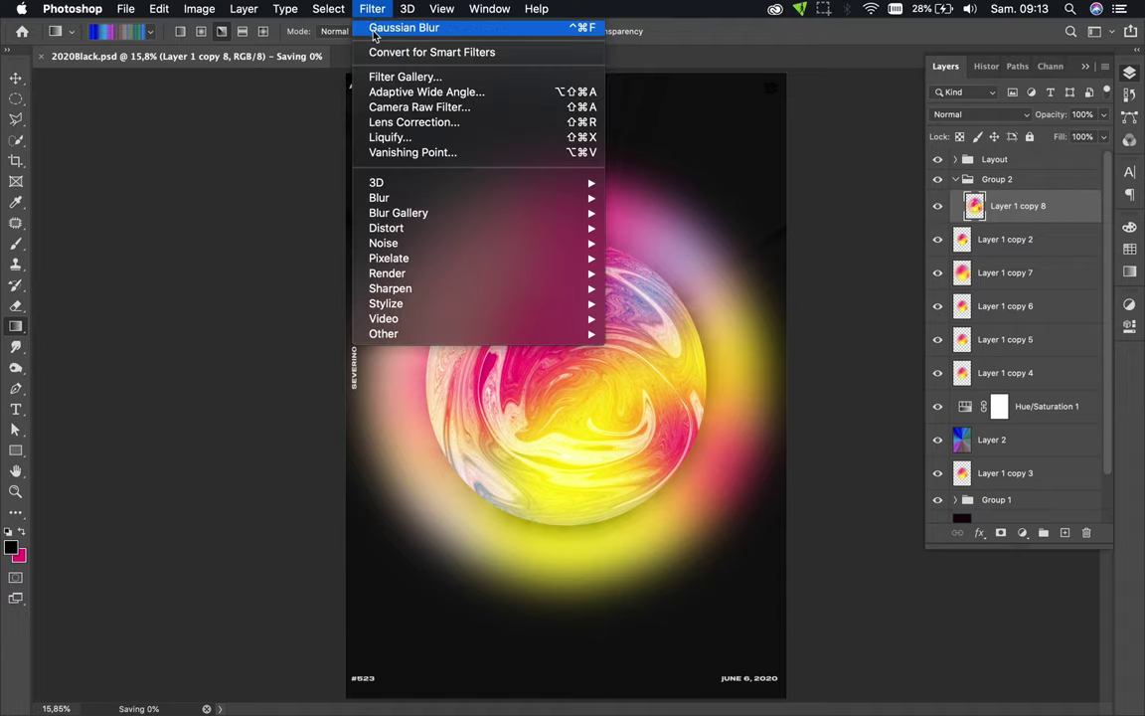
left_click(374, 30)
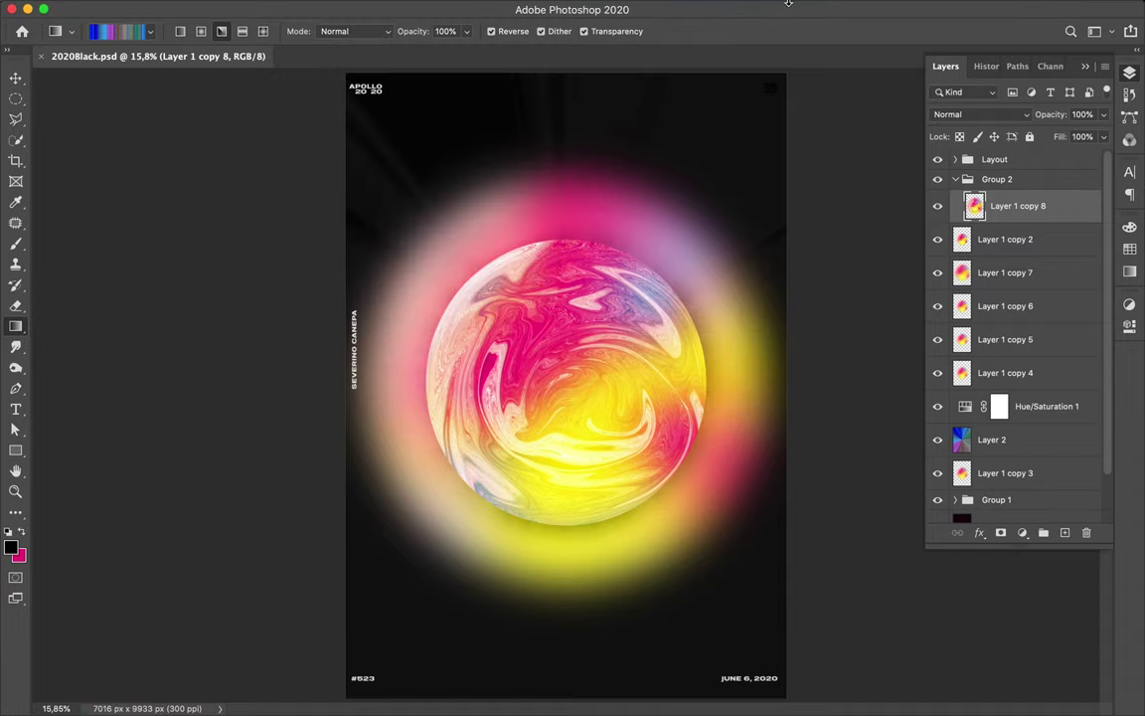
Step: Swirl the glow with a Spin Radial Blur of amount 10, then duplicate and merge the copies
left_click(372, 9)
mouse_move(379, 197)
left_click(702, 305)
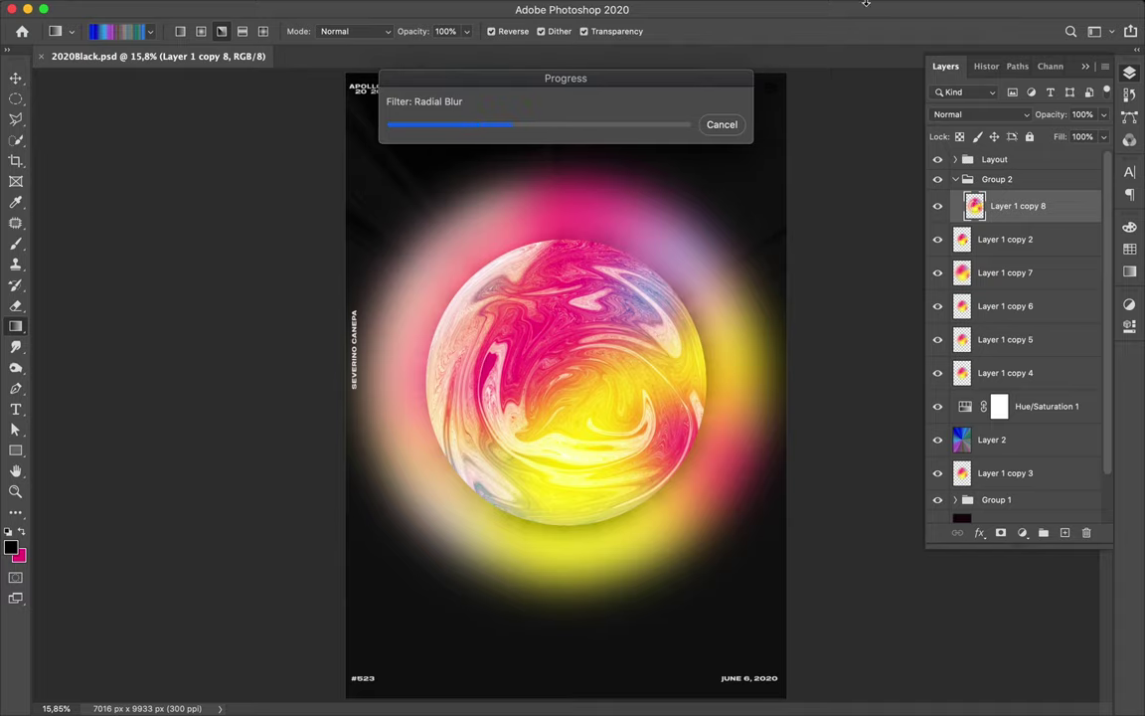
left_click(823, 9)
key("ctrl+j")
key("ctrl+j")
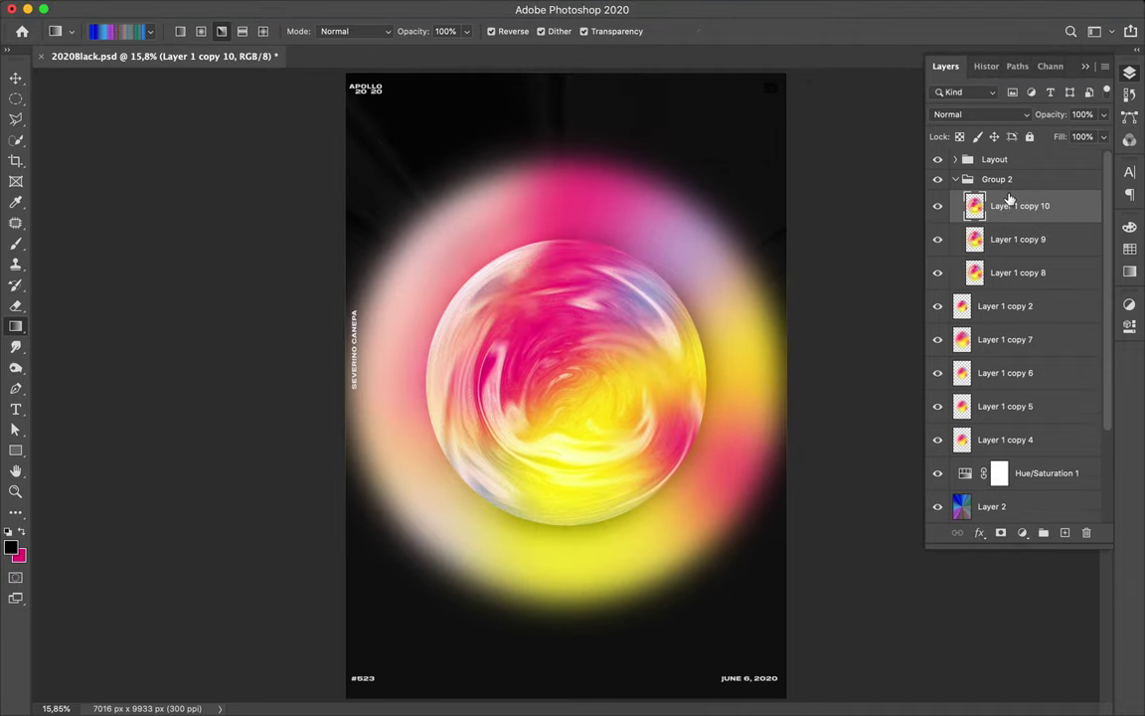
left_click(1010, 269, "shift")
key("ctrl+e")
Step: Erase the outer glow left of the sphere with a 2480 px eraser and clear the selection
key("e")
right_click(704, 230)
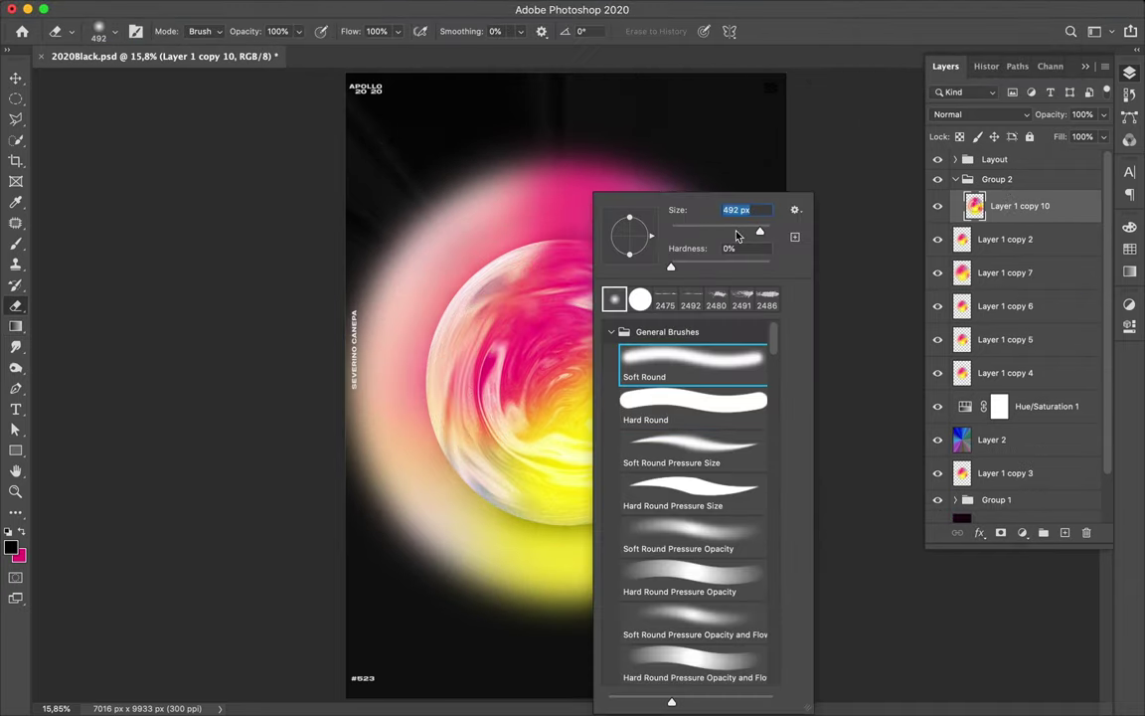
type("2480")
key("Return")
mouse_move(654, 133)
left_mouse_down()
mouse_move(358, 511)
mouse_move(703, 205)
mouse_move(435, 581)
mouse_move(750, 248)
mouse_move(339, 479)
left_mouse_up()
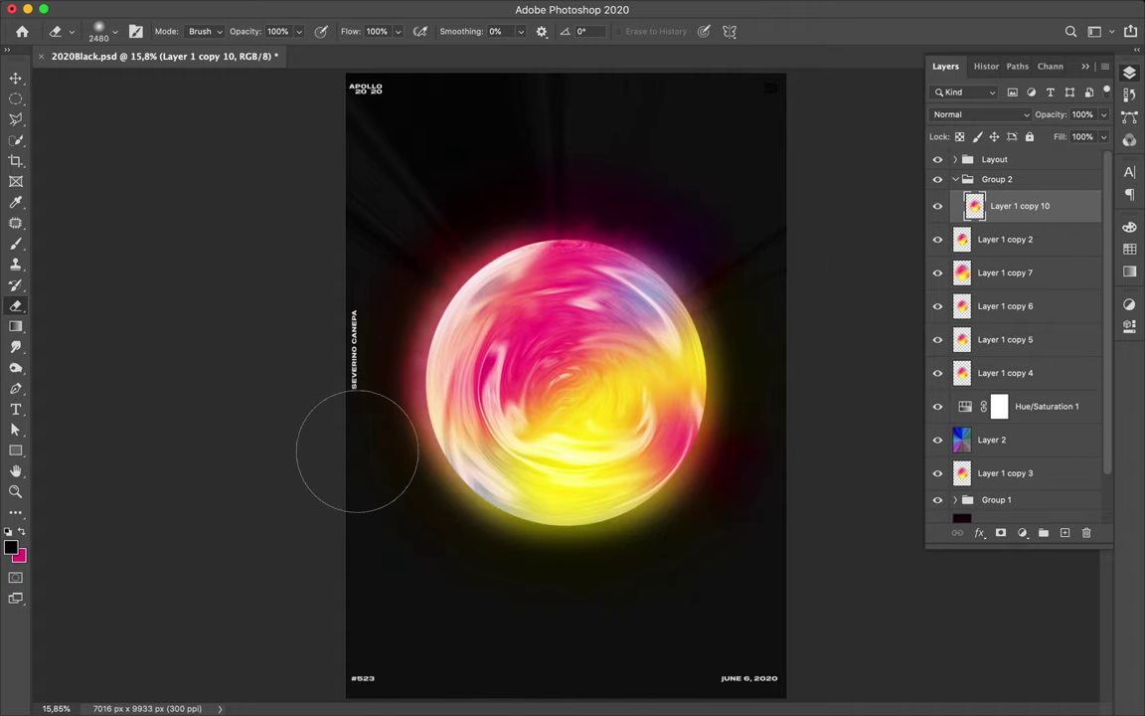
key("ctrl+z")
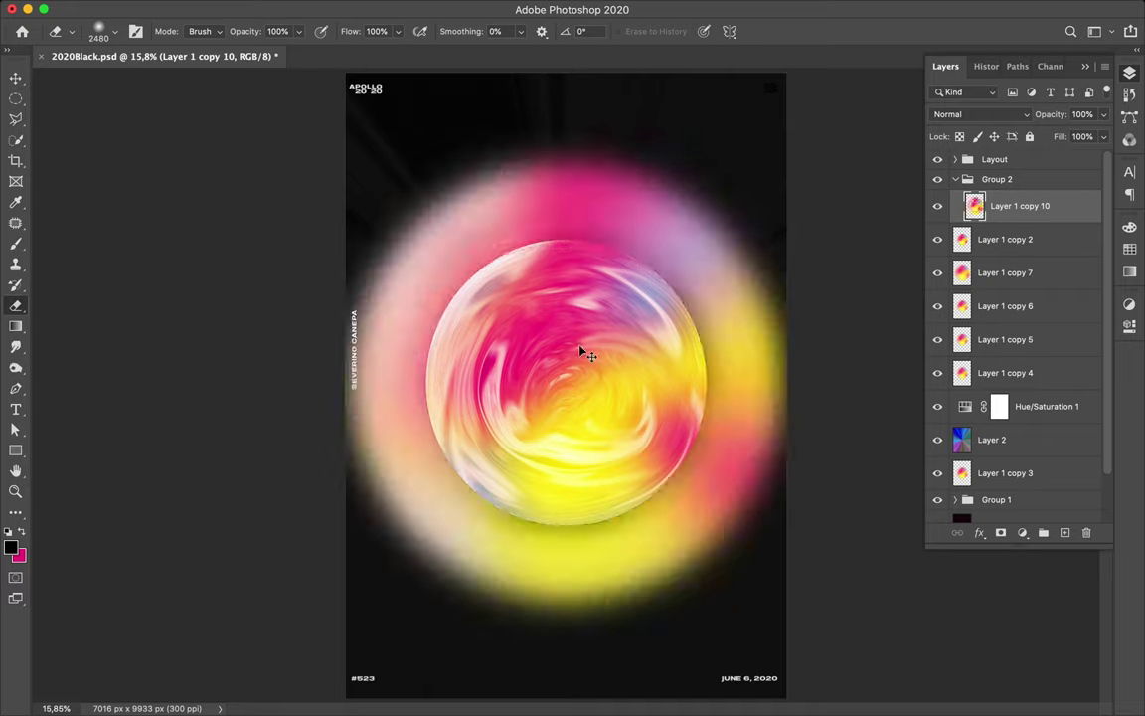
key("ctrl+shift+z")
key("m")
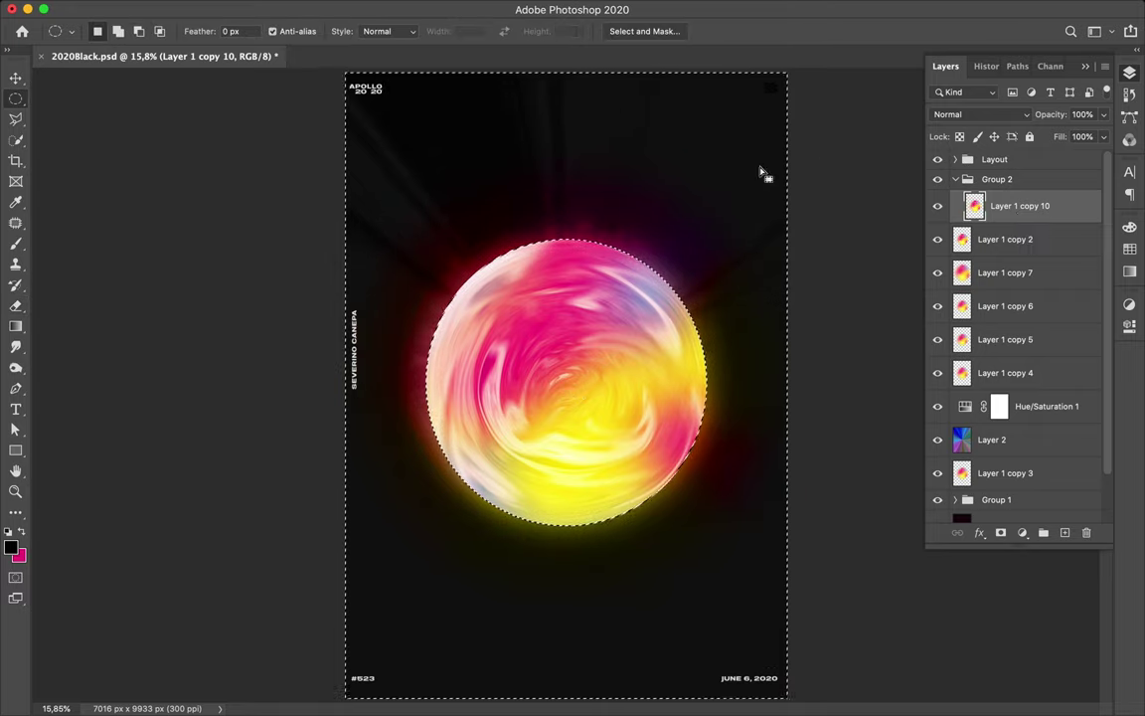
key("ctrl+d")
Step: Set up a 3200 px soft round eraser
key("b")
right_click(565, 376)
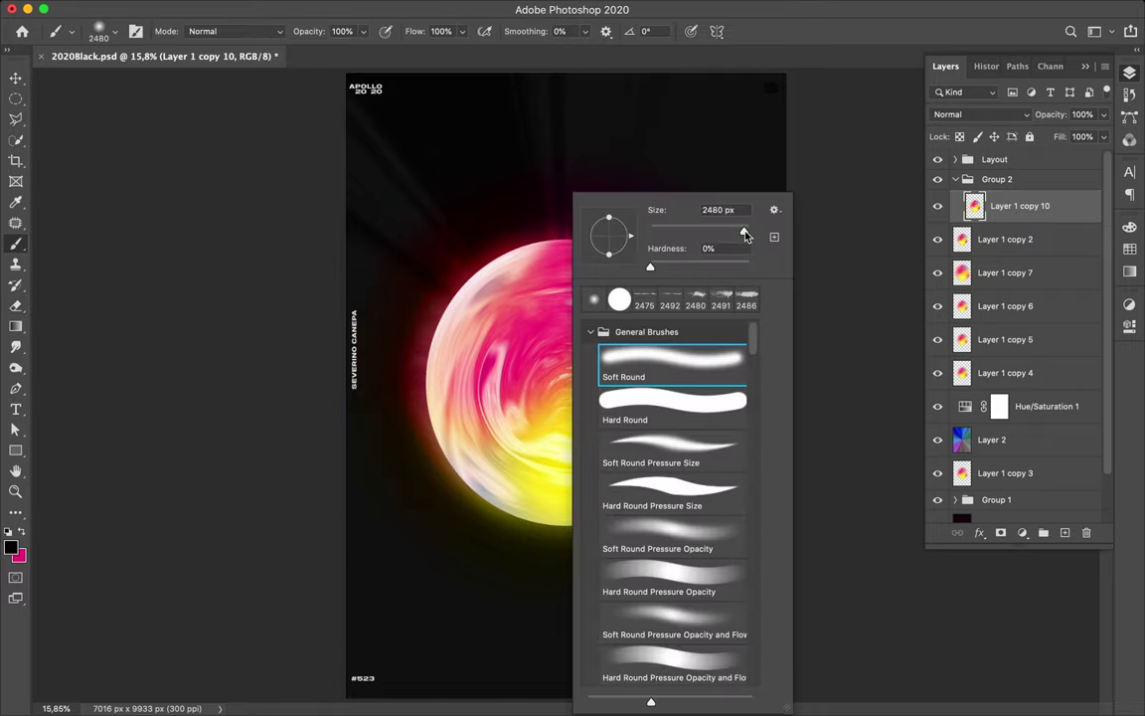
key("Return")
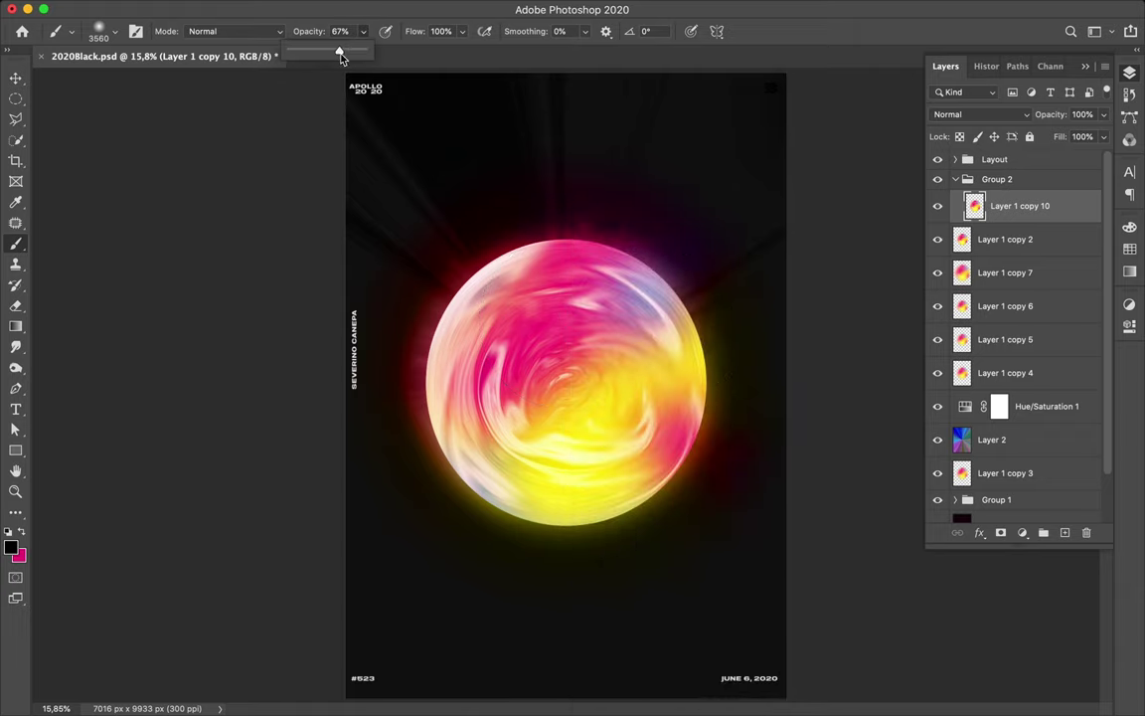
key("e")
right_click(567, 384)
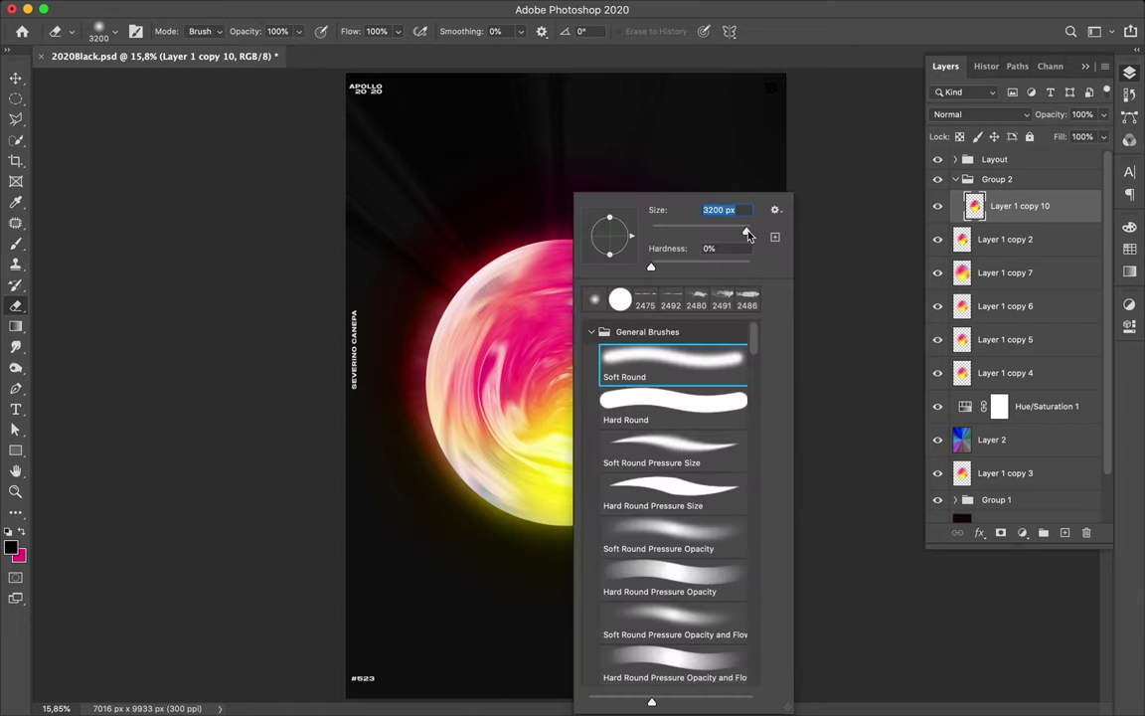
key("Return")
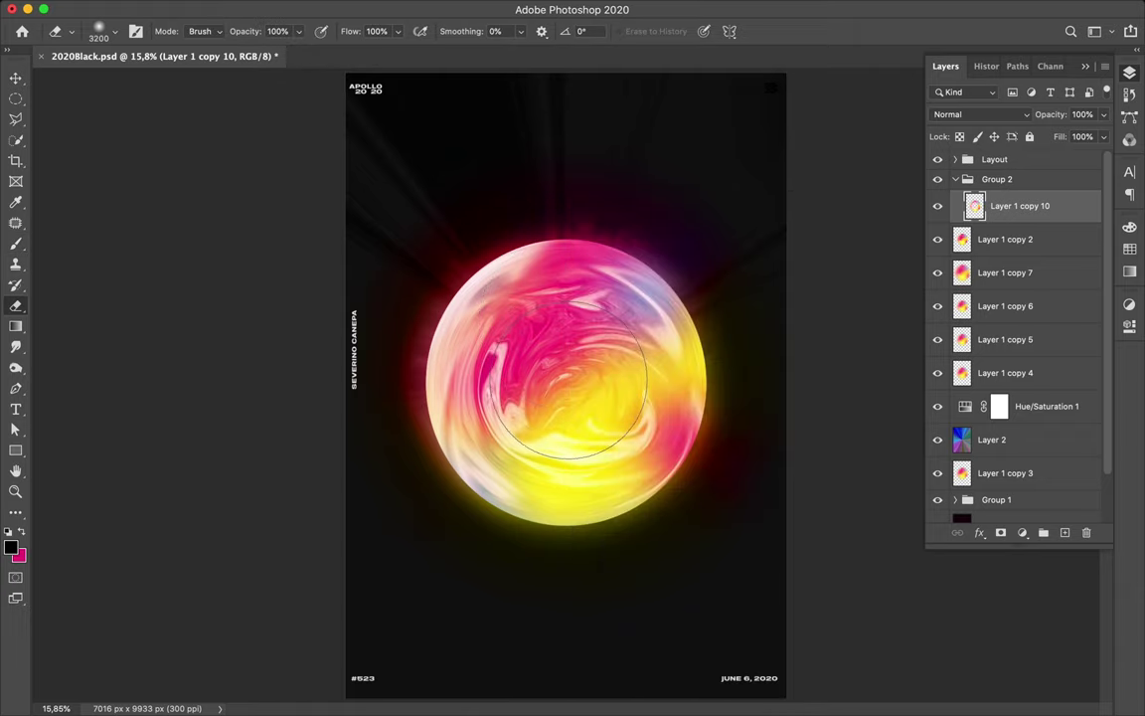
Step: Duplicate the top sphere layer as Layer 1 copy 11 to densify the swirl, then collapse Group 2
key("v")
key("ctrl+j")
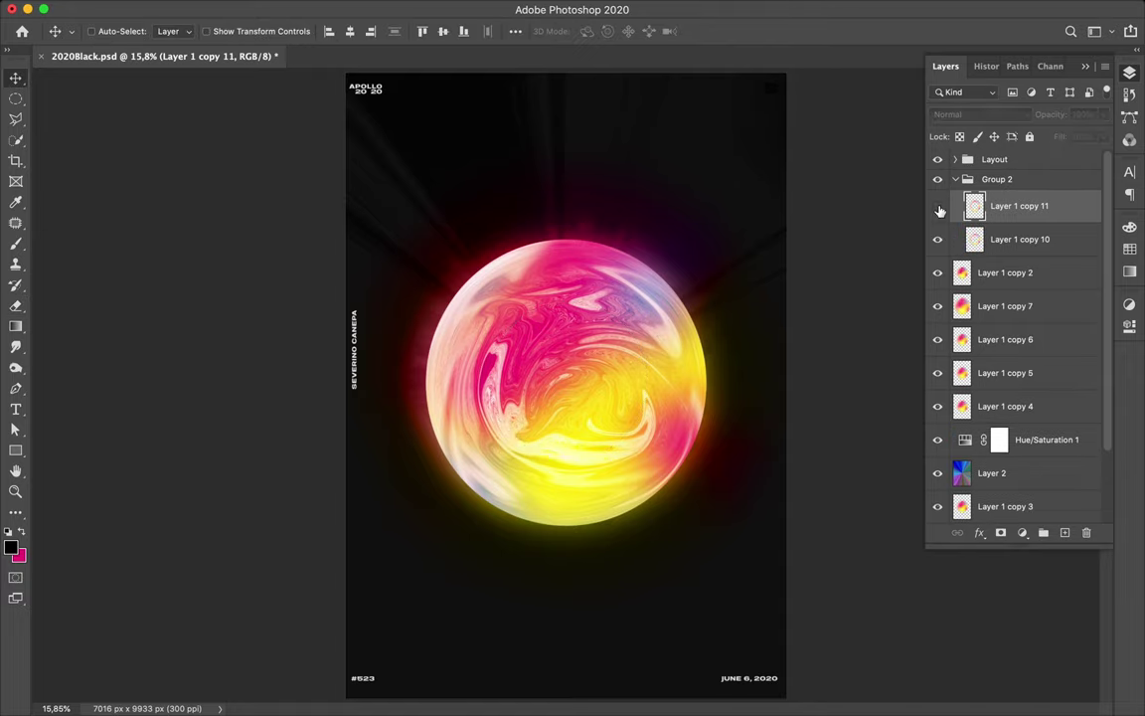
key("b")
key("e")
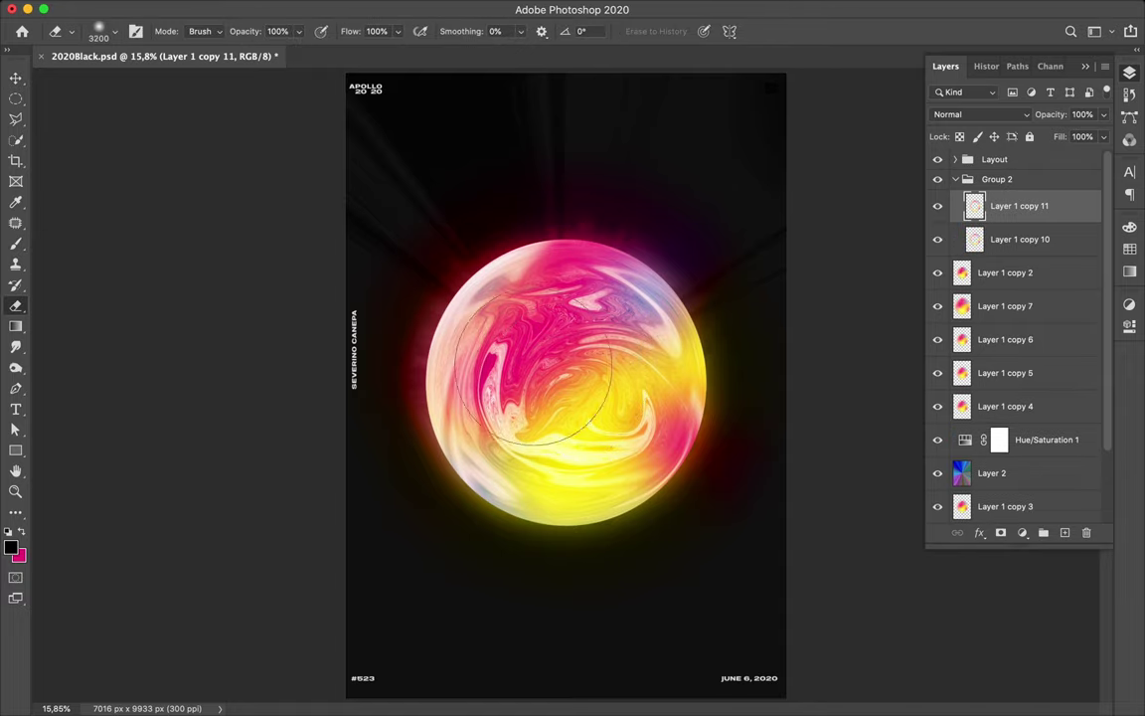
key("v")
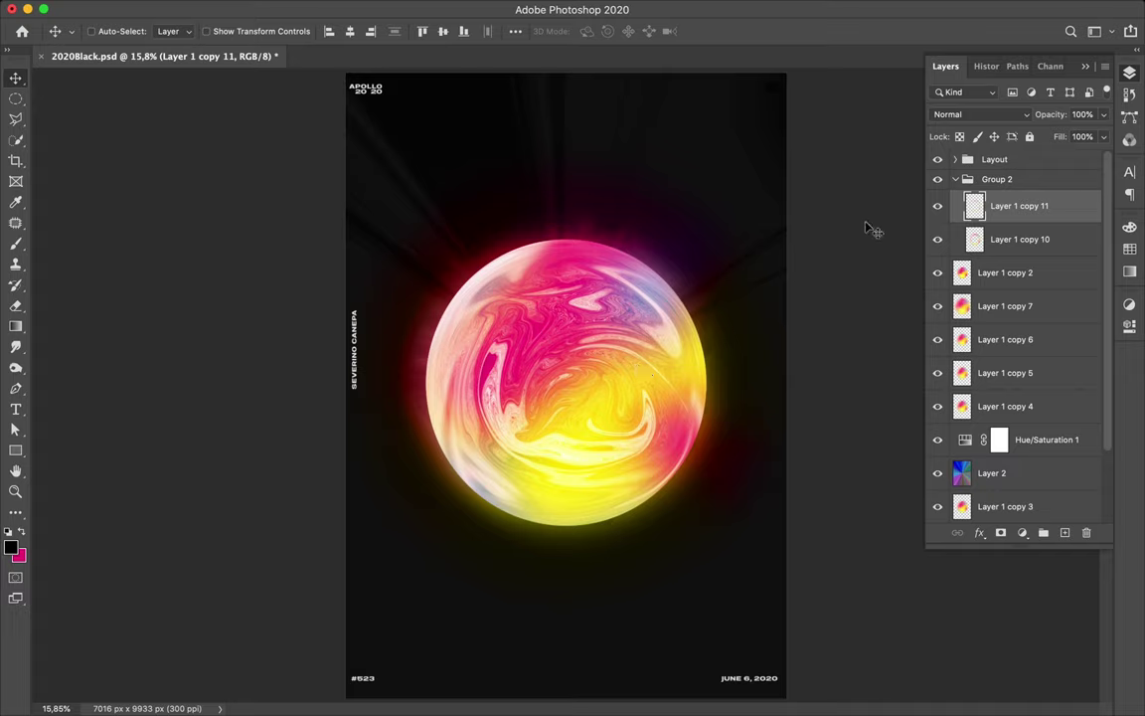
left_click(956, 179)
scroll(696, 229, "down", 1)
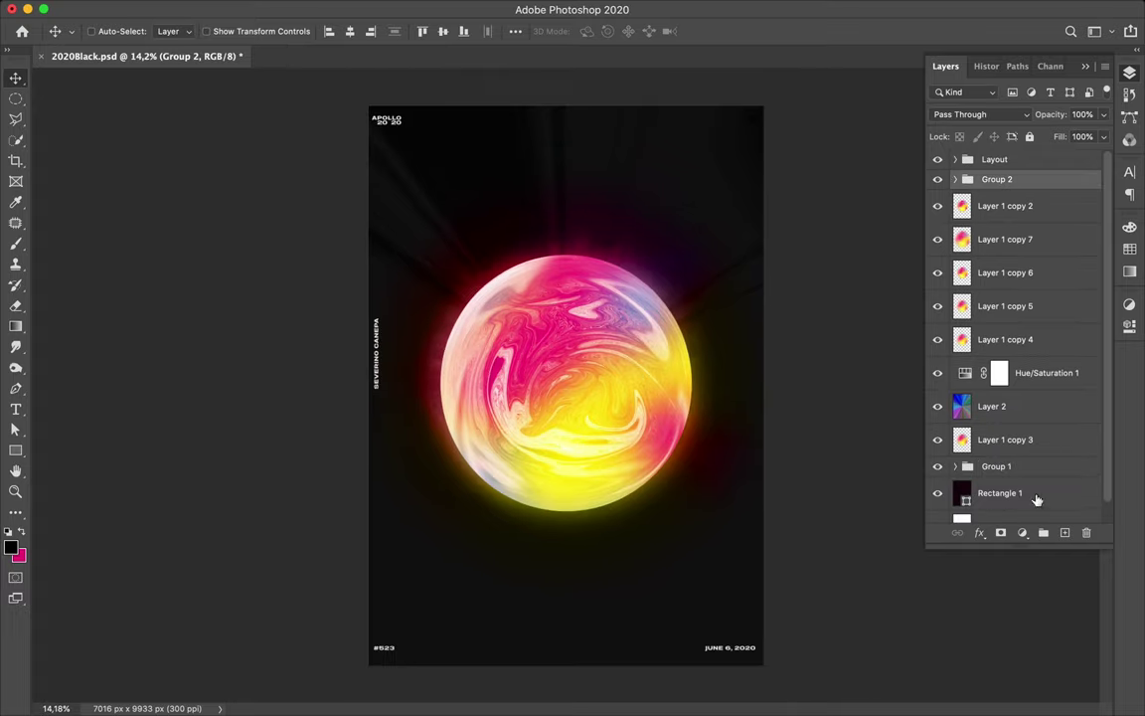
Step: Duplicate Rectangle 1, add noise to the copy, and hide Layer 2's light rays
left_click(999, 493)
key("ctrl+j")
left_click(372, 8)
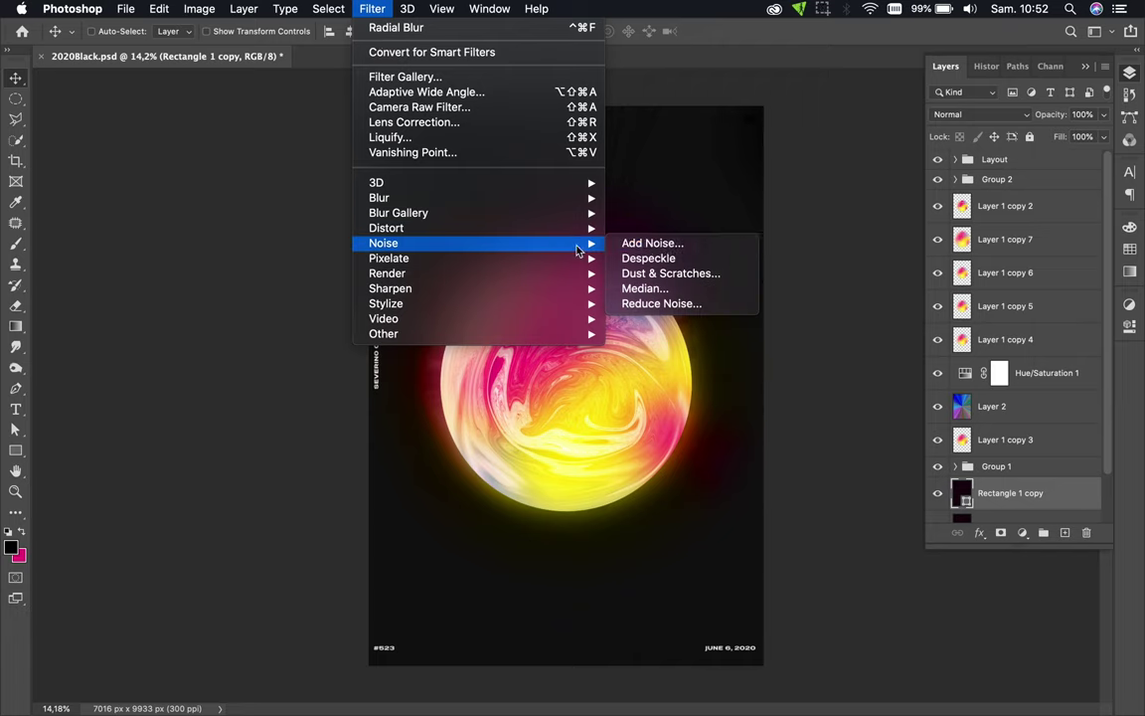
left_click(656, 242)
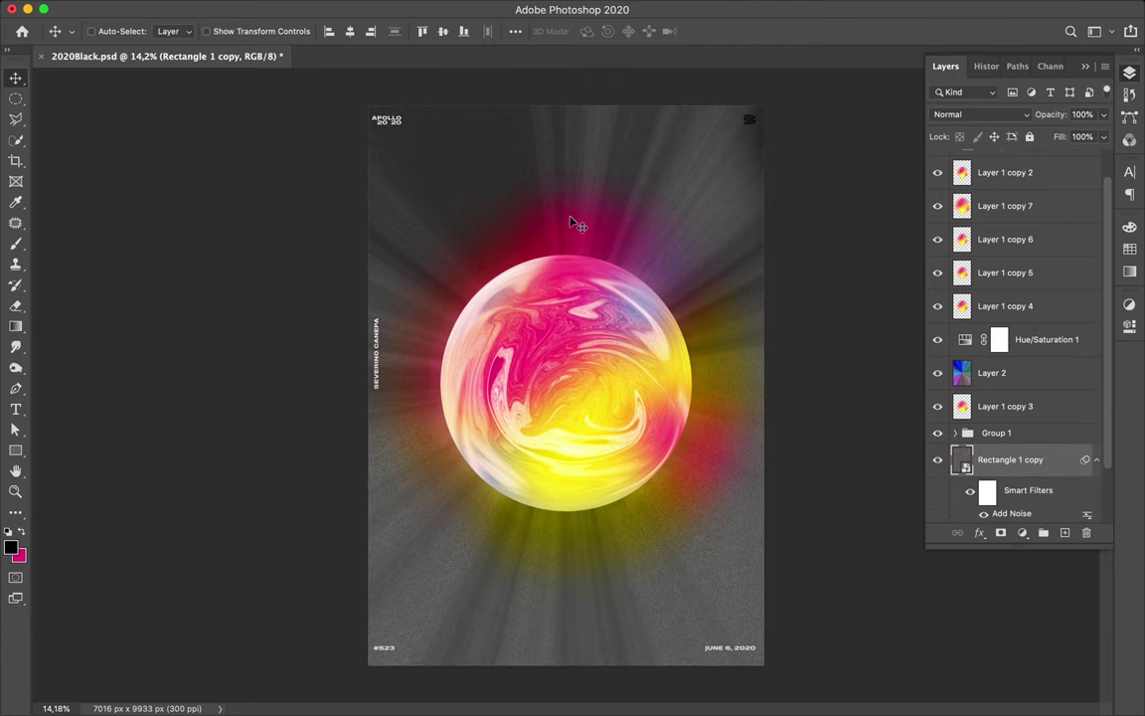
scroll(597, 248, "up", 2)
left_click(937, 373)
Step: Add a Levels adjustment with inputs set to 157, 1.00 and 200
key("e")
left_click(796, 137, "ctrl")
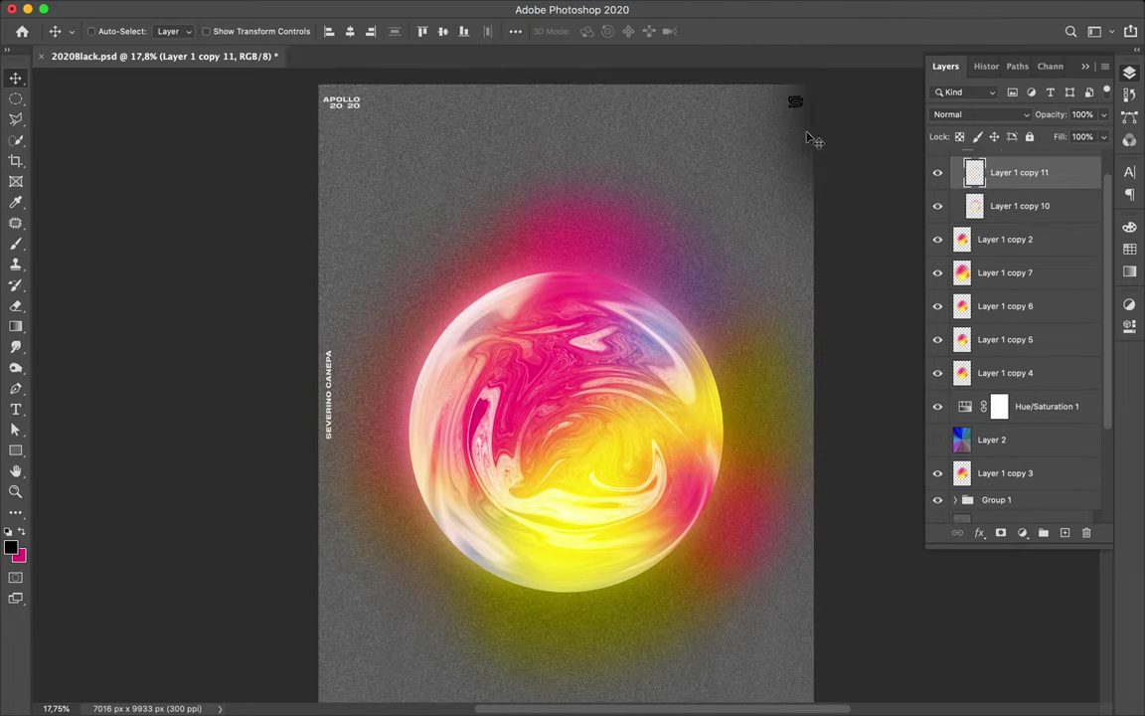
key("v")
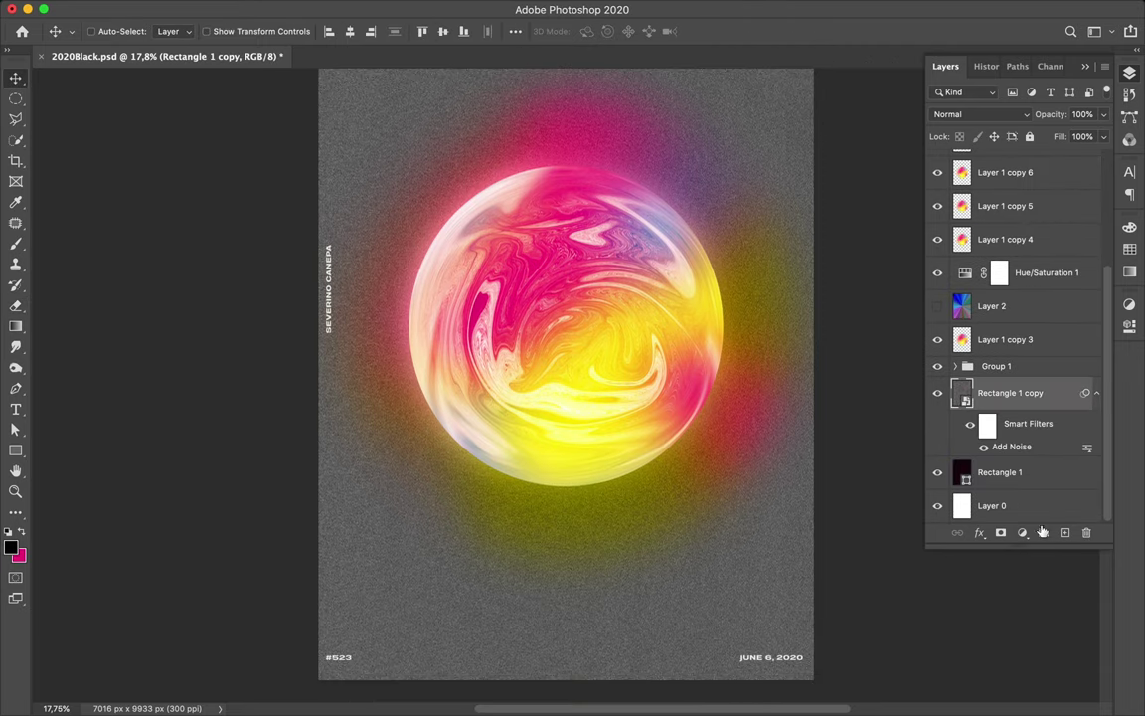
left_click(1022, 533)
left_click_drag(920, 467, 973, 467)
left_click_drag(1091, 466, 1053, 466)
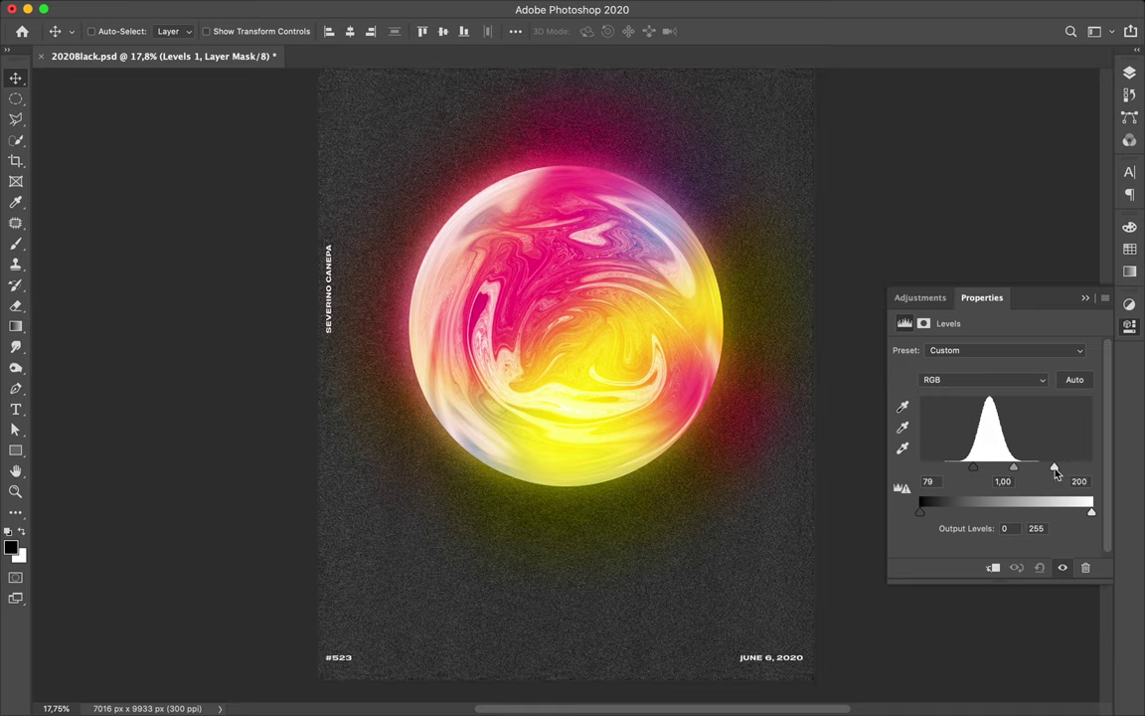
left_click_drag(973, 467, 1021, 467)
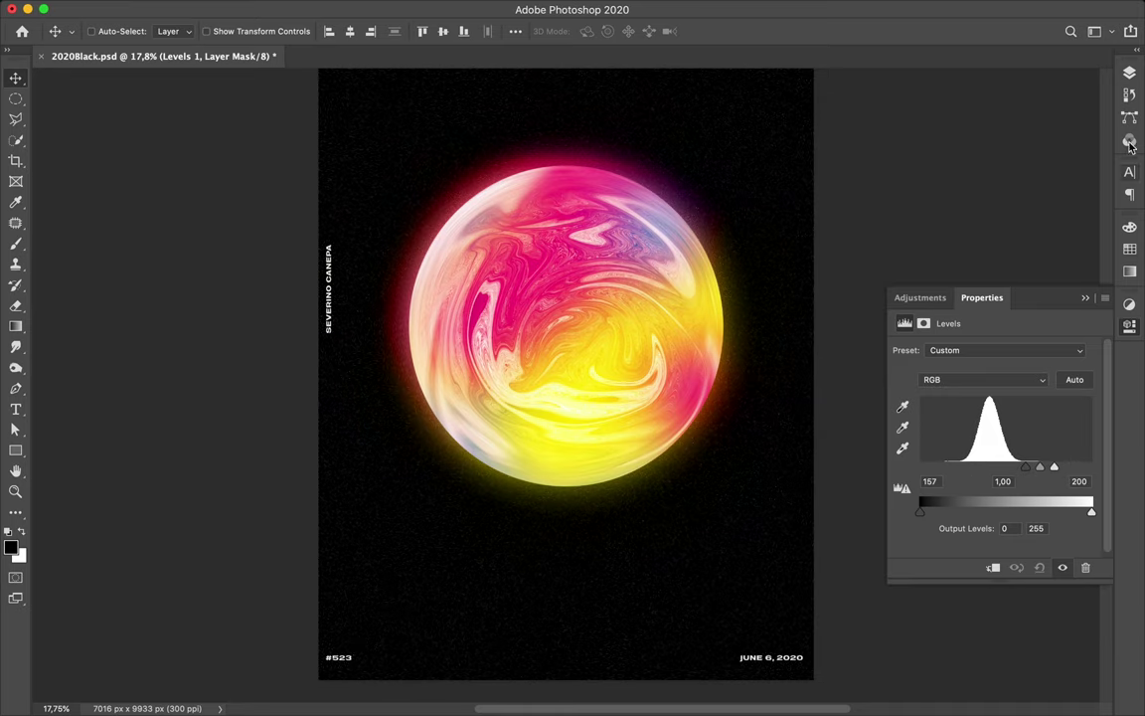
Step: Clip Levels 1 to the Rectangle 1 copy noise layer
key("F7")
left_click(1063, 443)
left_click(1059, 473)
right_click(1060, 475)
left_click(907, 296)
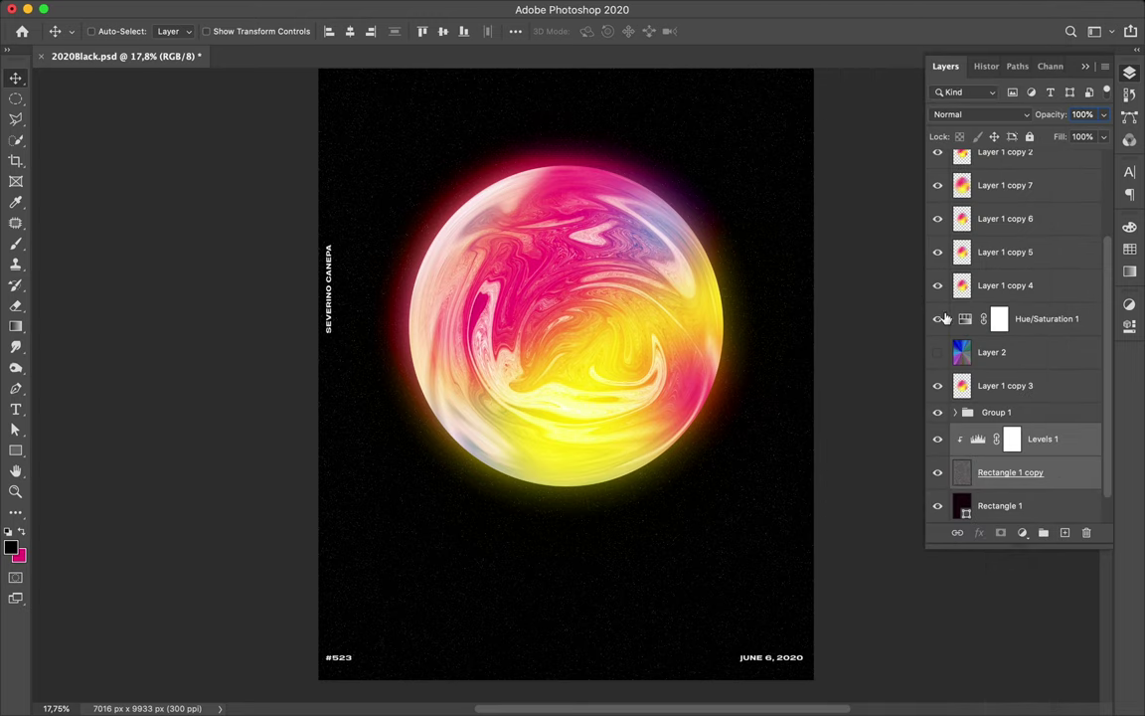
Step: Merge the noise and Levels layers and try a destructive Levels adjustment, then undo it
right_click(1094, 442)
left_click(888, 478)
left_click(241, 8)
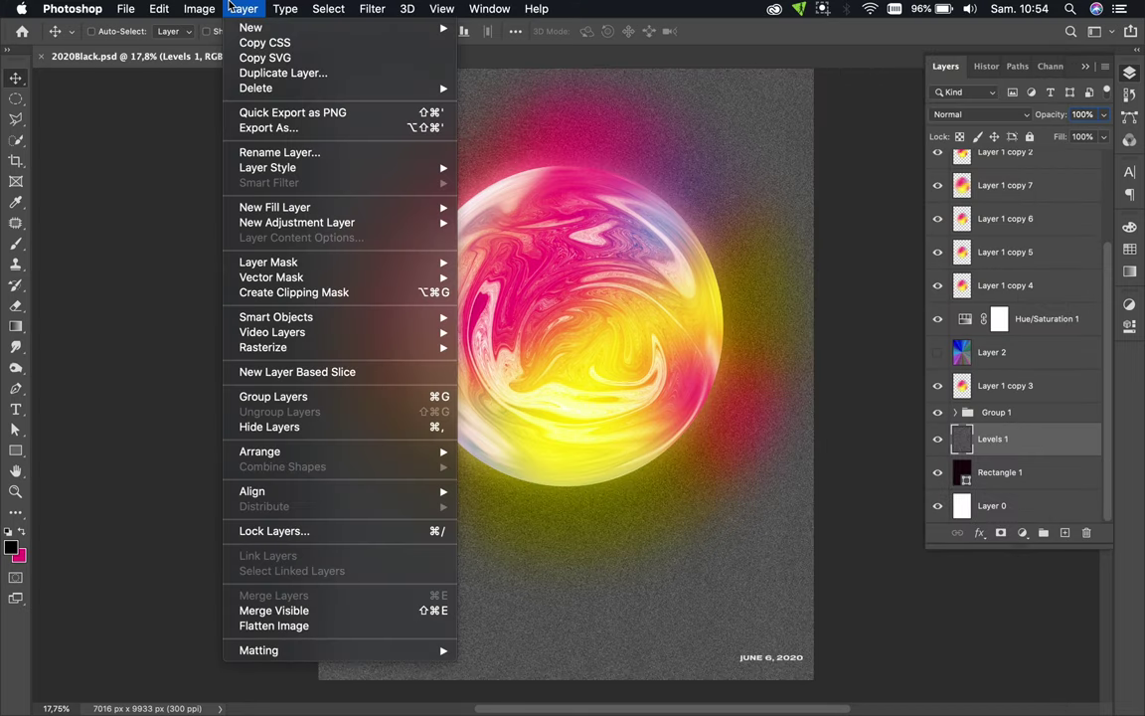
left_click(413, 68)
left_click_drag(20, 185, 118, 186)
left_click_drag(220, 187, 129, 187)
left_click(282, 38)
key("ctrl+z")
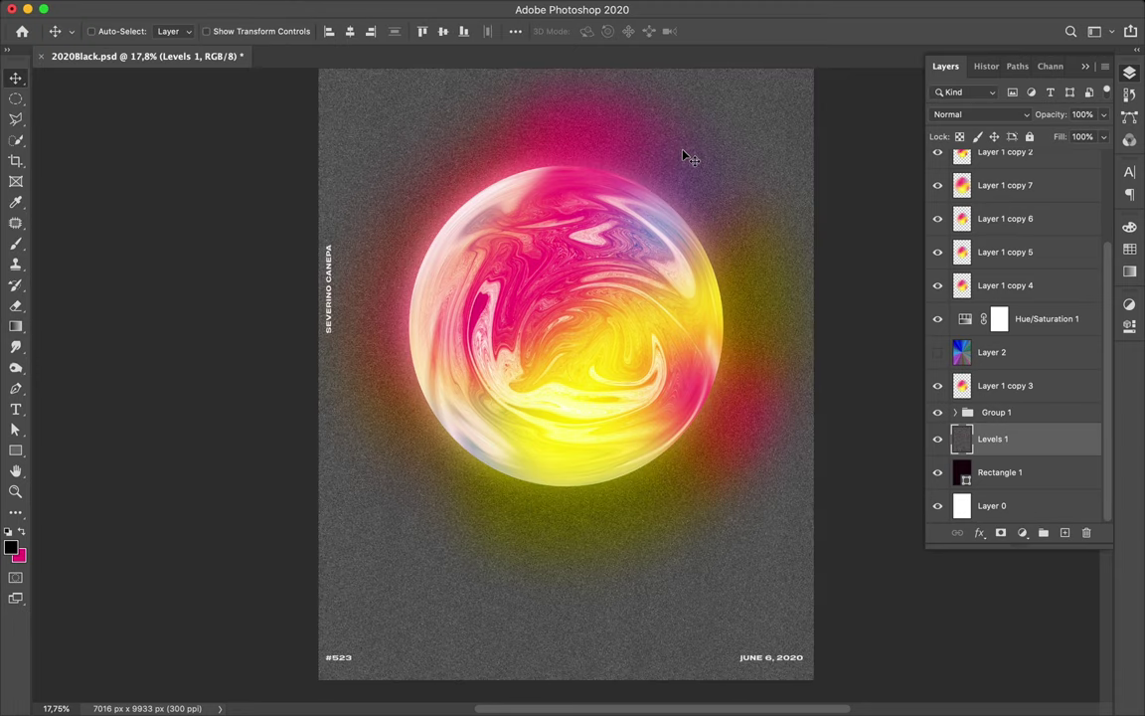
Step: Move Levels 1 higher in the stack and test another Levels change, discarding it
left_click_drag(992, 438, 992, 215)
left_click(243, 8)
mouse_move(225, 52)
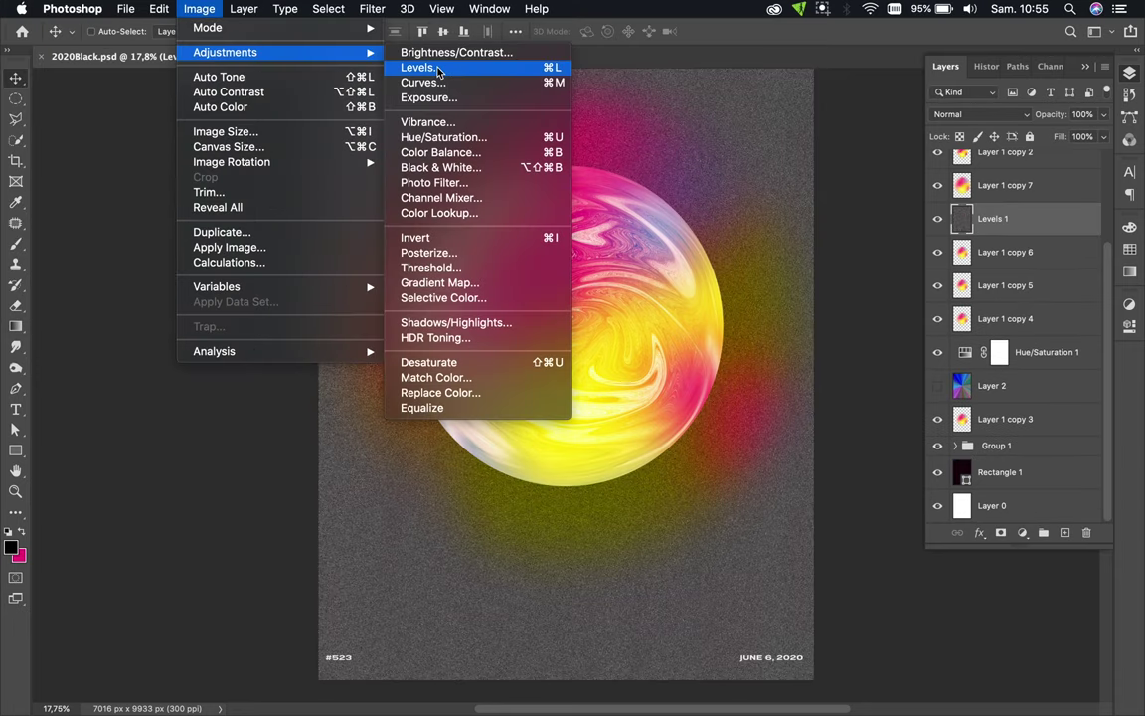
left_click(421, 67)
mouse_move(19, 186)
left_mouse_down()
mouse_move(132, 187)
mouse_move(114, 189)
left_mouse_up()
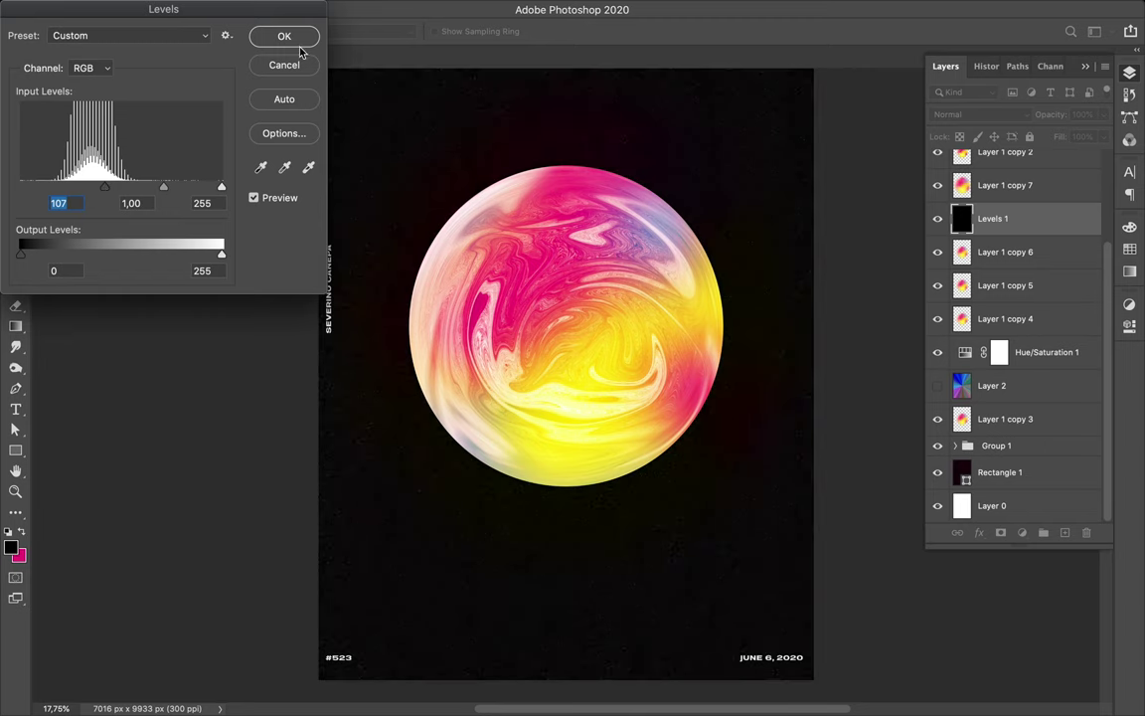
left_click(285, 36)
scroll(440, 204, "up", 3)
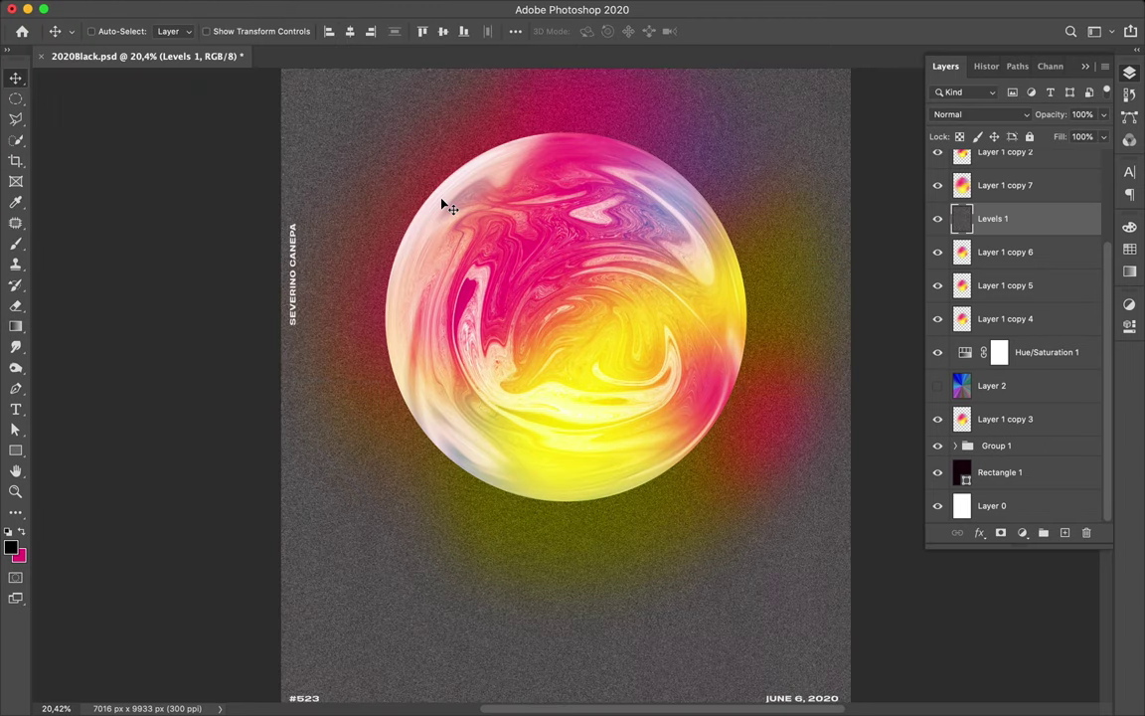
scroll(338, 169, "down", 3)
Step: Add a Levels 2 adjustment layer with the black input raised to 158
left_click(1022, 537)
left_click(1004, 391)
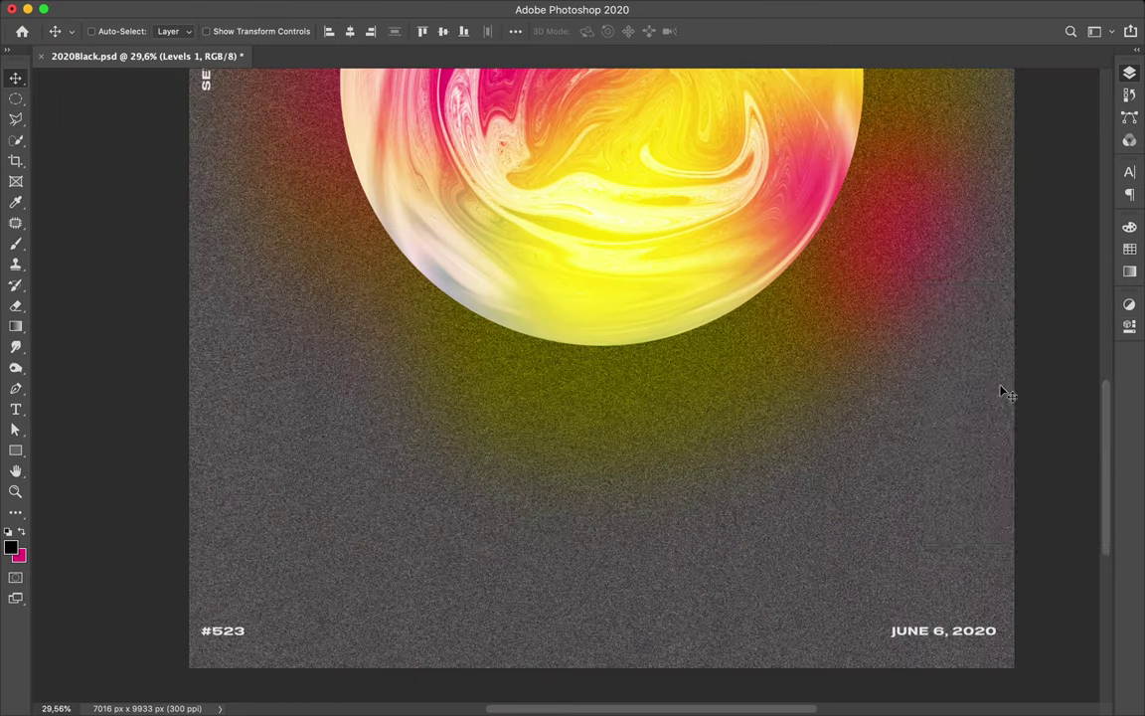
left_click_drag(920, 468, 1004, 469)
left_click(1129, 71)
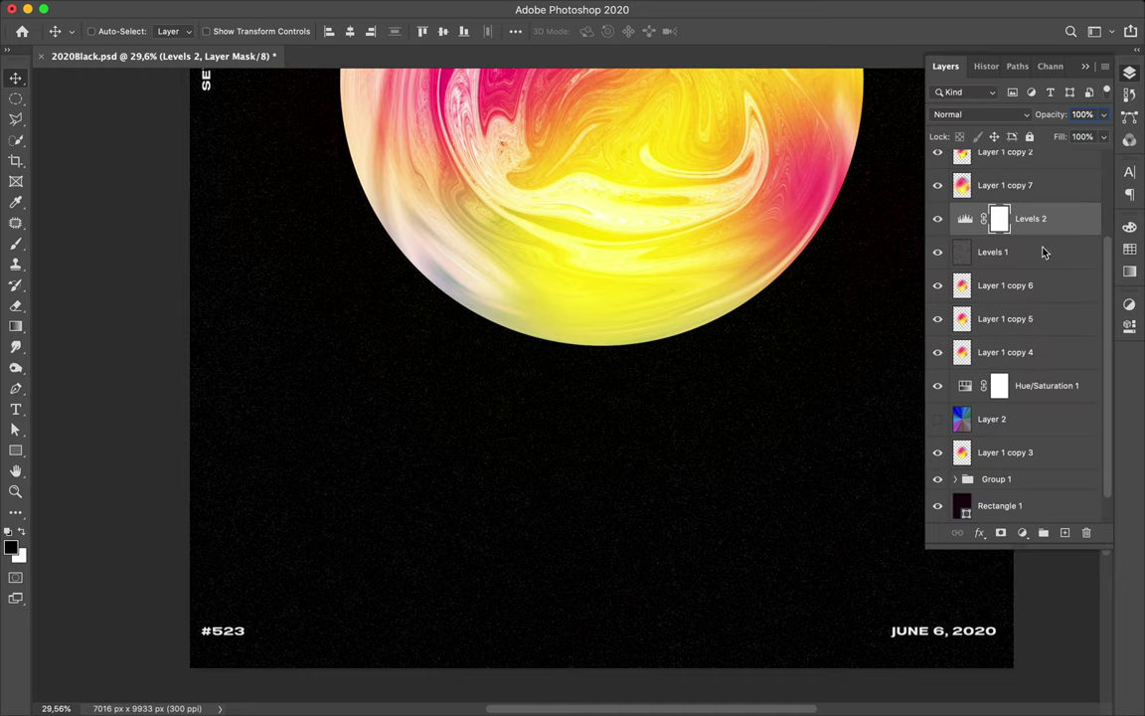
Step: Soften the Levels 1 noise layer with a 2.7 px Gaussian Blur
left_click(990, 256)
left_click(372, 9)
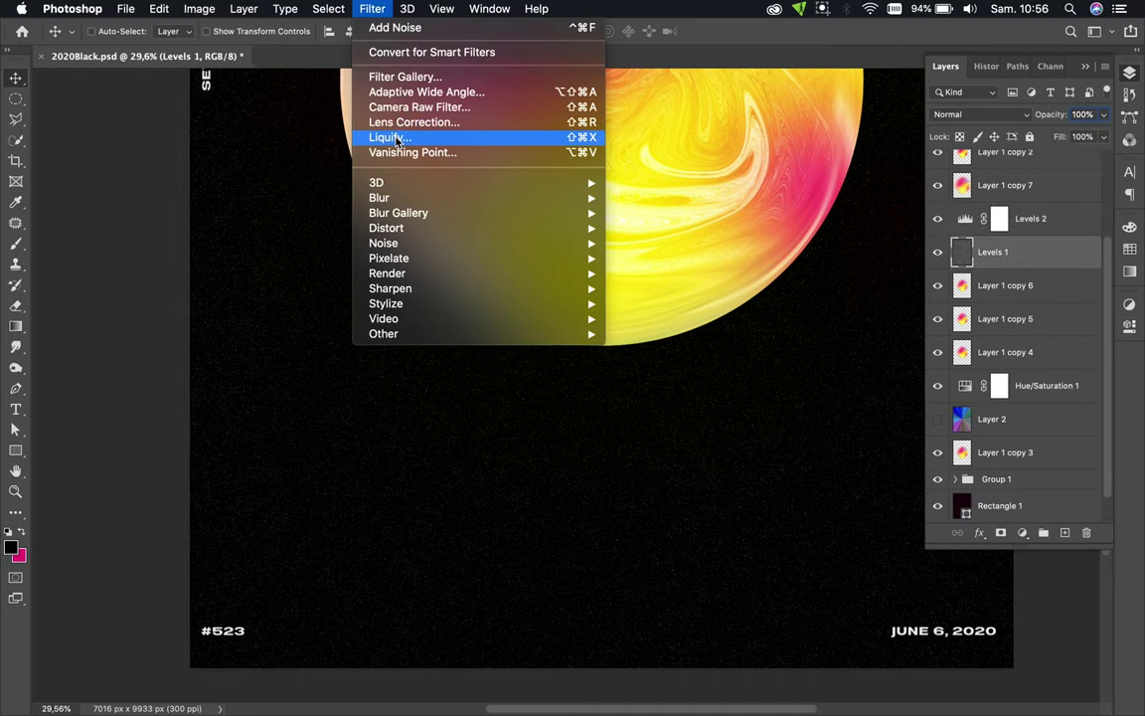
left_click(656, 256)
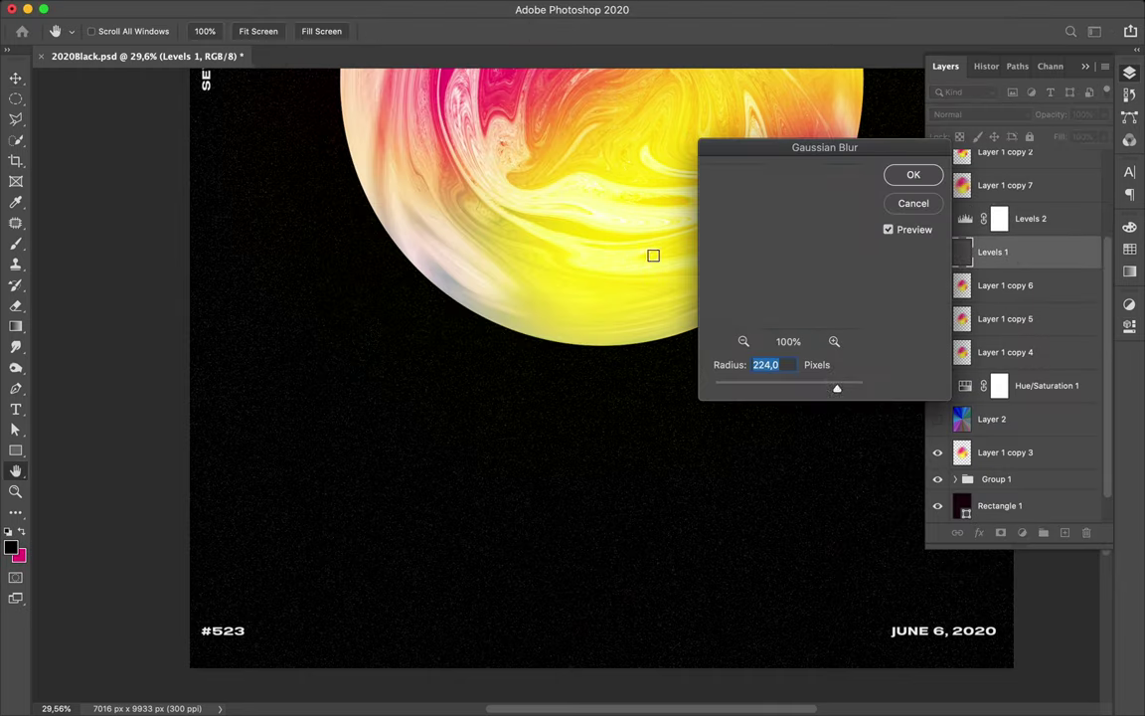
left_click_drag(836, 389, 736, 392)
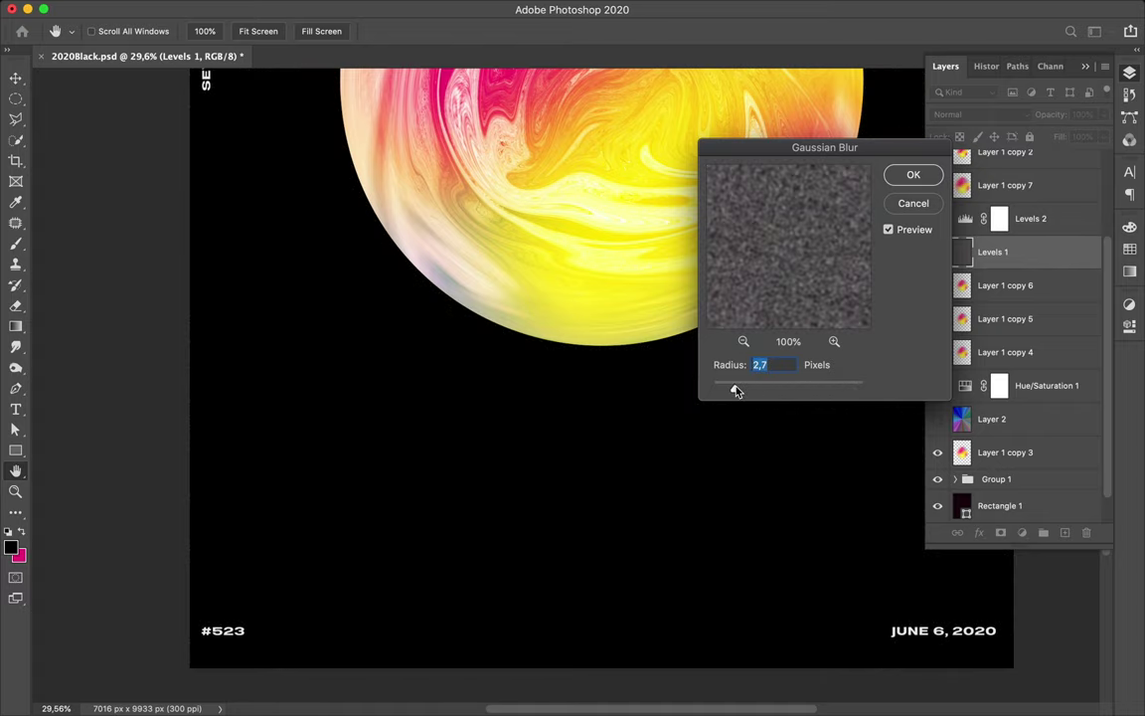
left_click(908, 172)
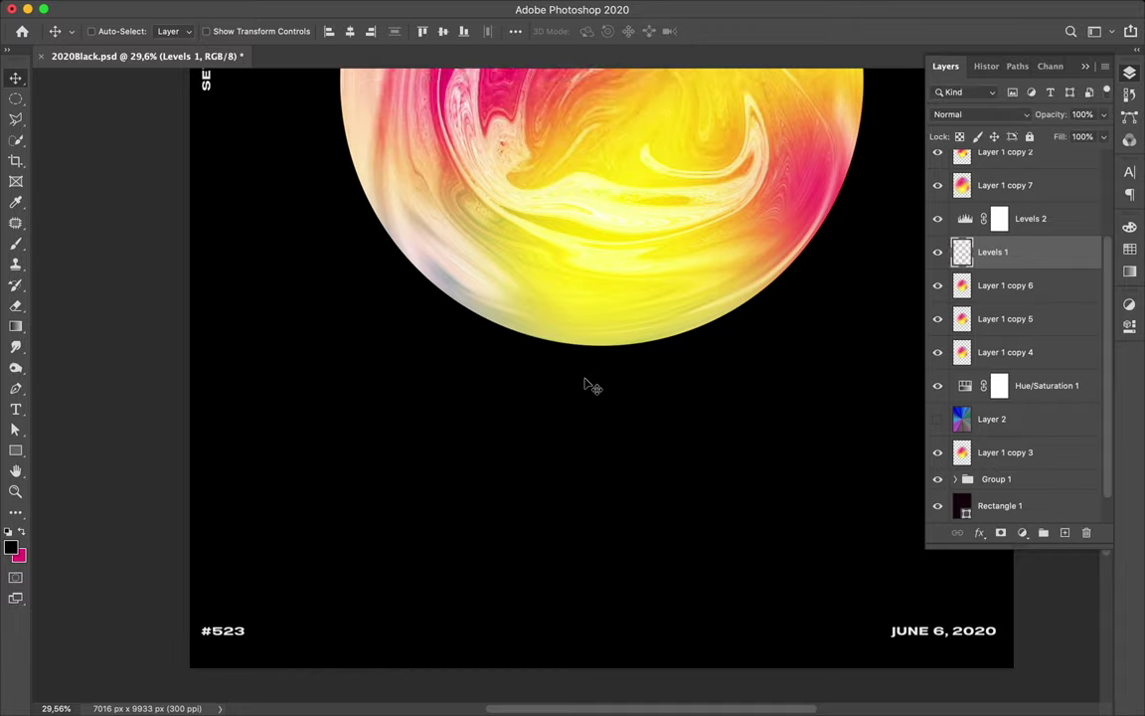
Step: Pull the Levels 2 white input down to 192 and select the Levels 2 layer
scroll(588, 386, "up", 3)
scroll(587, 387, "up", 2)
scroll(588, 390, "up", 3)
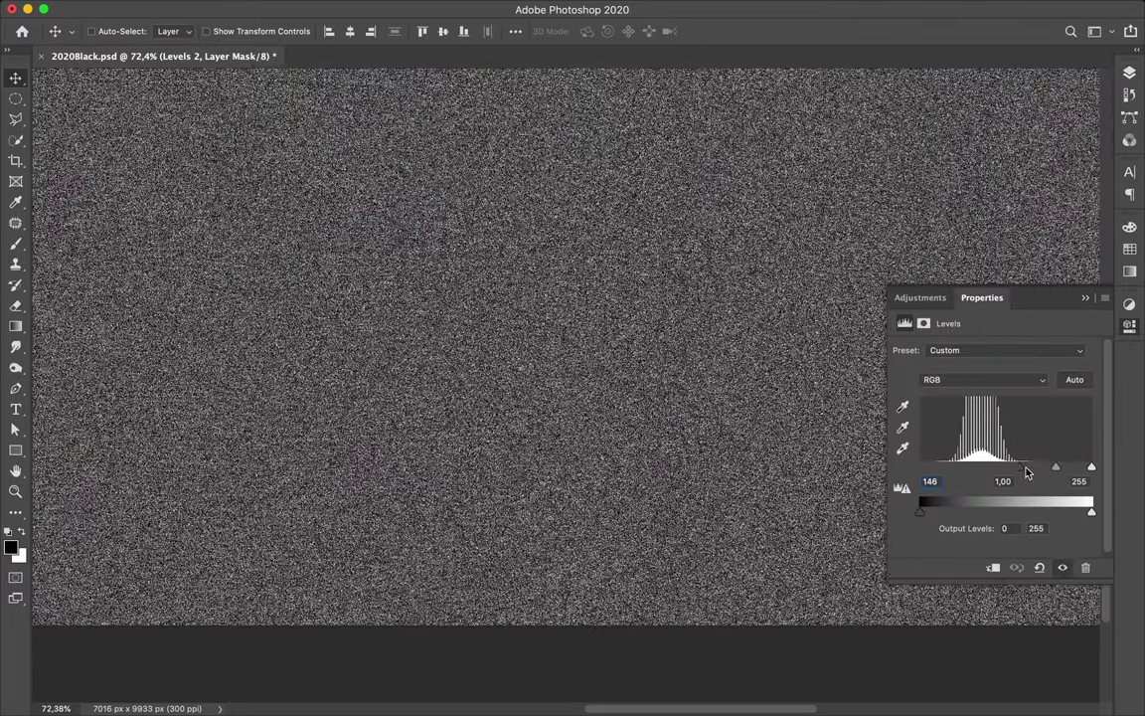
left_click_drag(1092, 468, 1050, 469)
left_click(1129, 73)
left_click(994, 217)
left_click(198, 8)
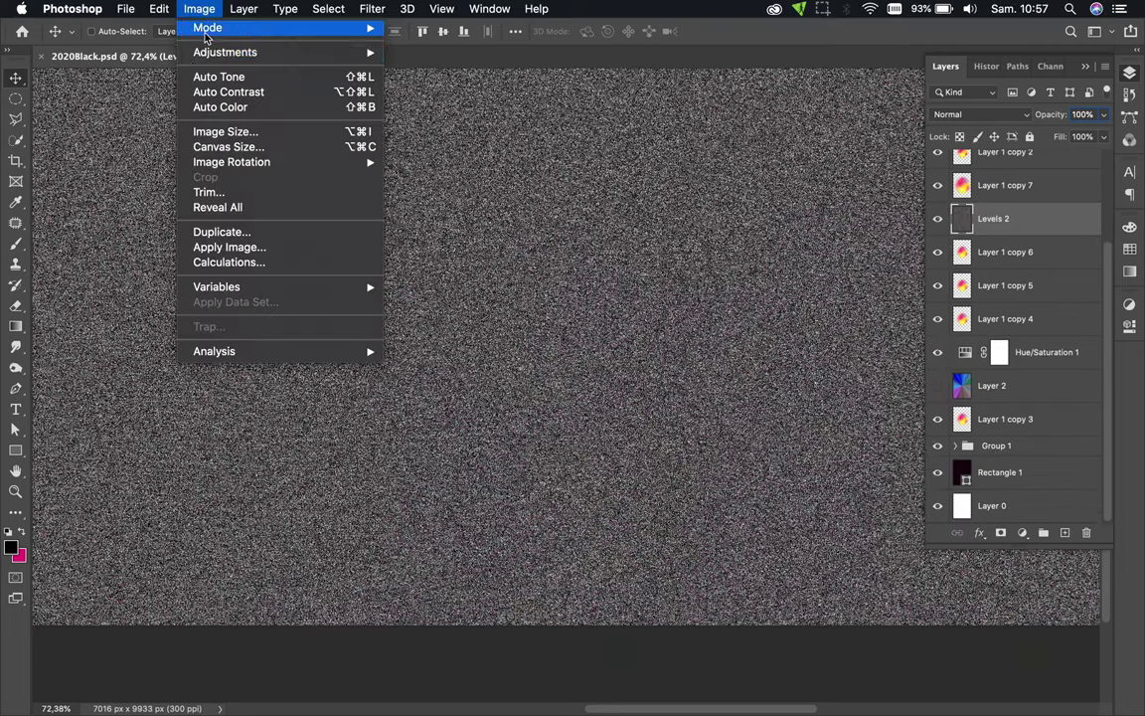
Step: Adjust Levels 2's input levels and convert it to a smart object
left_click(423, 66)
left_click_drag(221, 187, 159, 187)
left_click(285, 36)
right_click(1041, 229)
key("Escape")
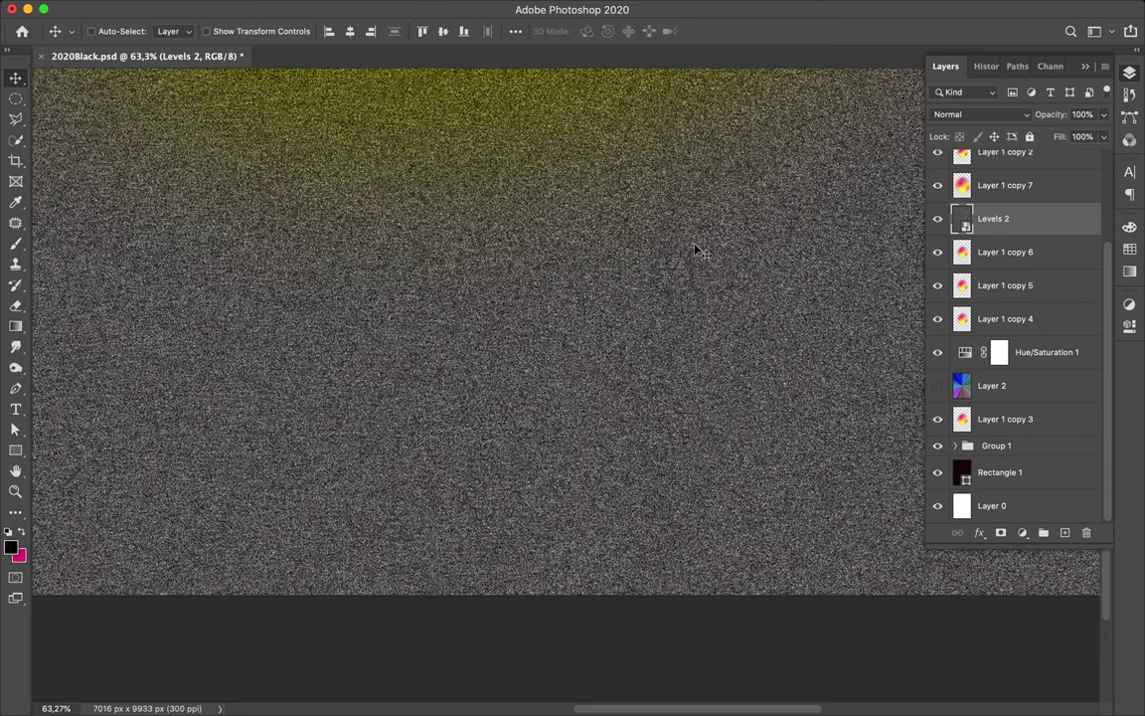
Step: Apply a Levels smart filter with black input 147 and white input 186
left_click(198, 8)
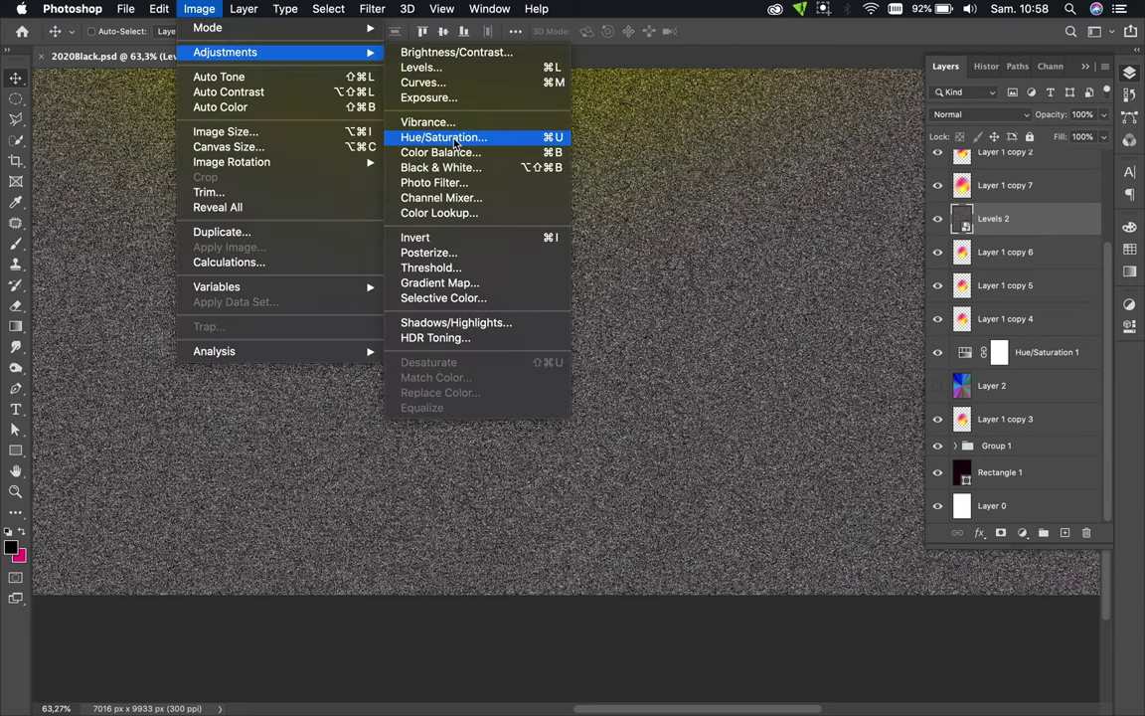
key("Escape")
left_click(244, 8)
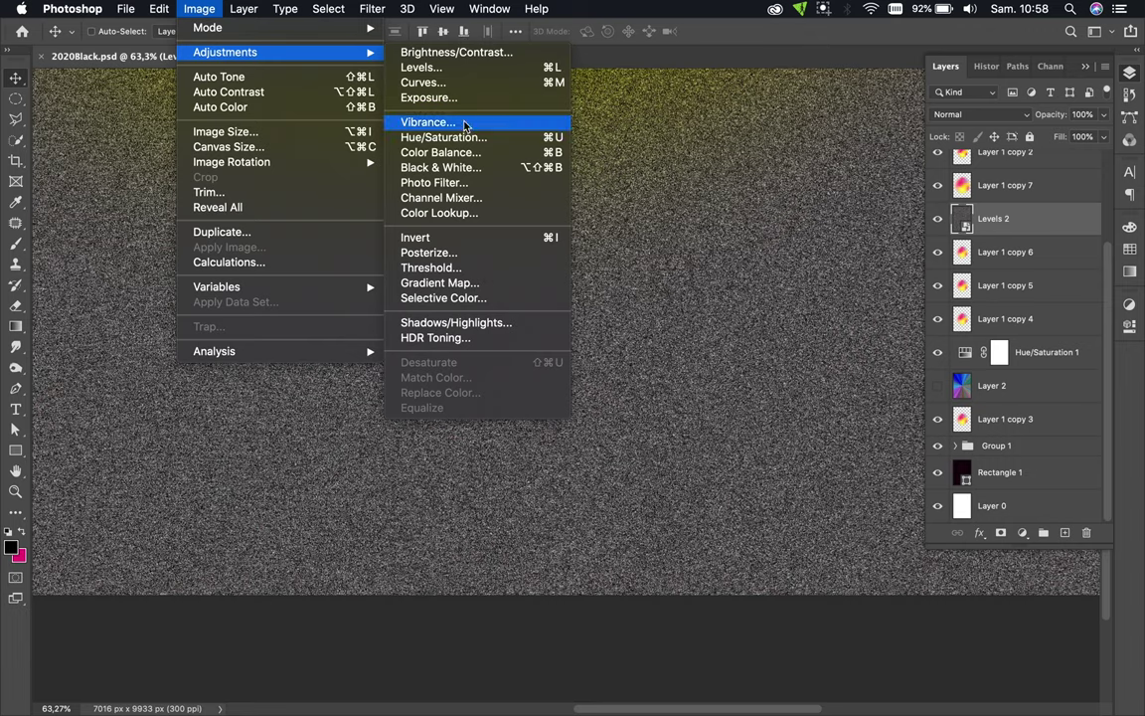
left_click(449, 68)
left_click_drag(20, 187, 99, 187)
left_click_drag(218, 187, 167, 187)
left_click_drag(99, 186, 139, 187)
left_click(283, 38)
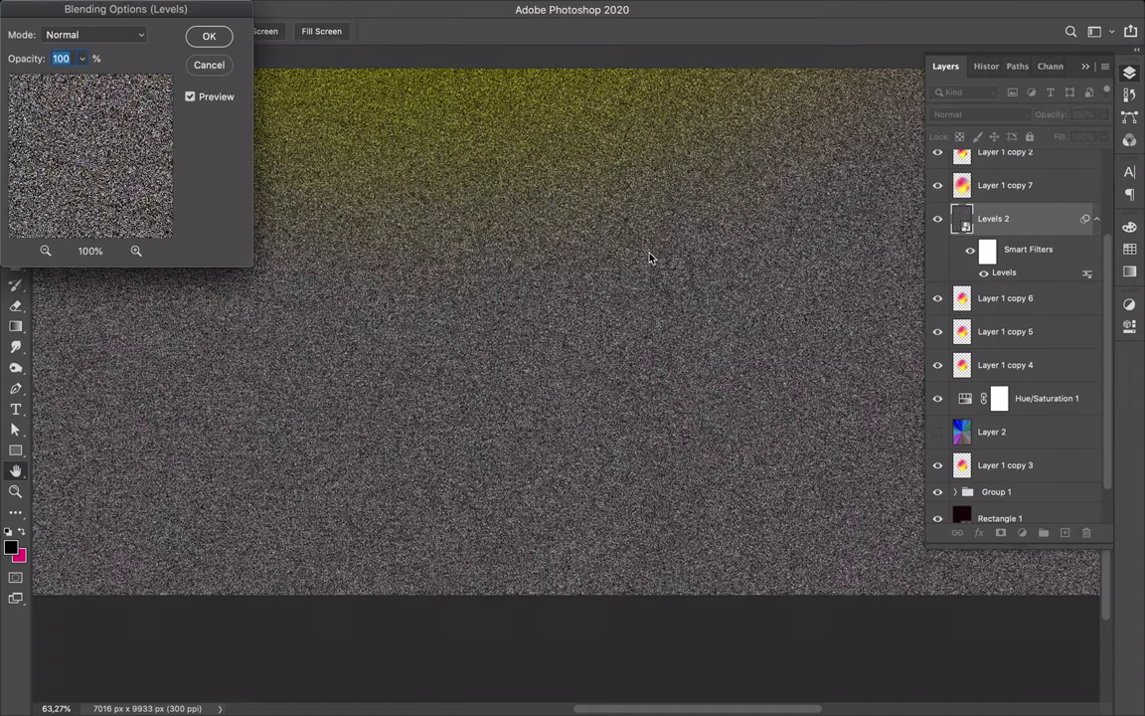
Step: Add a 2.7 px Gaussian Blur smart filter to Levels 2
left_click(210, 66)
left_click(371, 10)
left_click(373, 33)
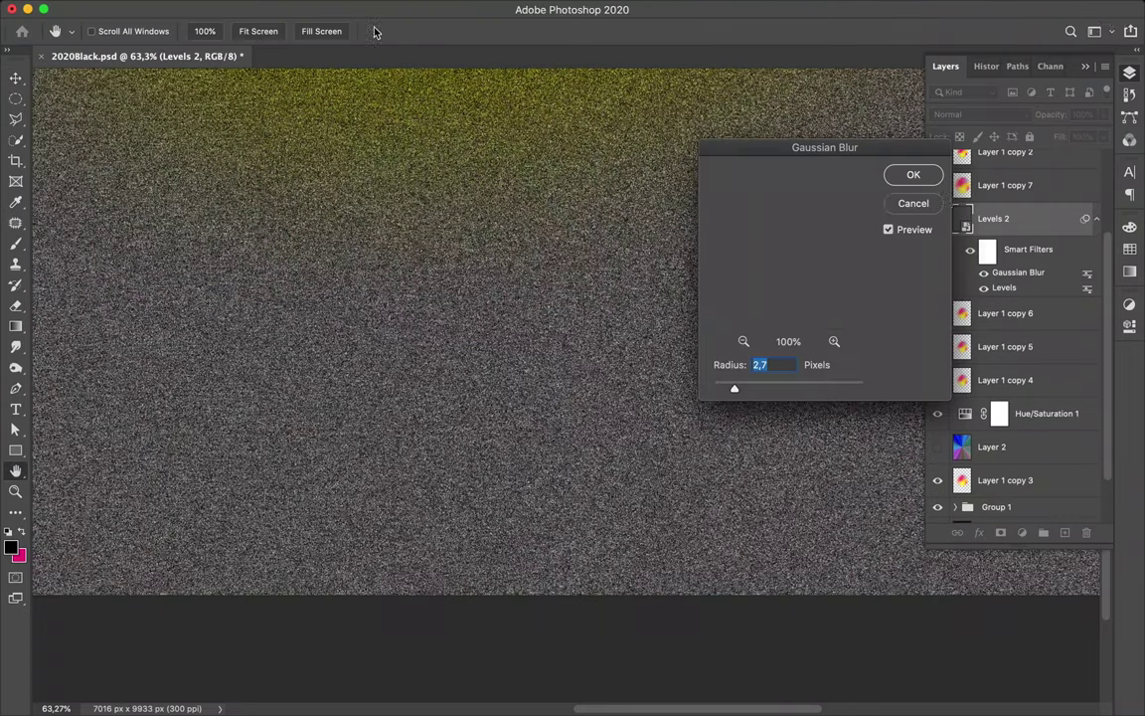
left_click(915, 176)
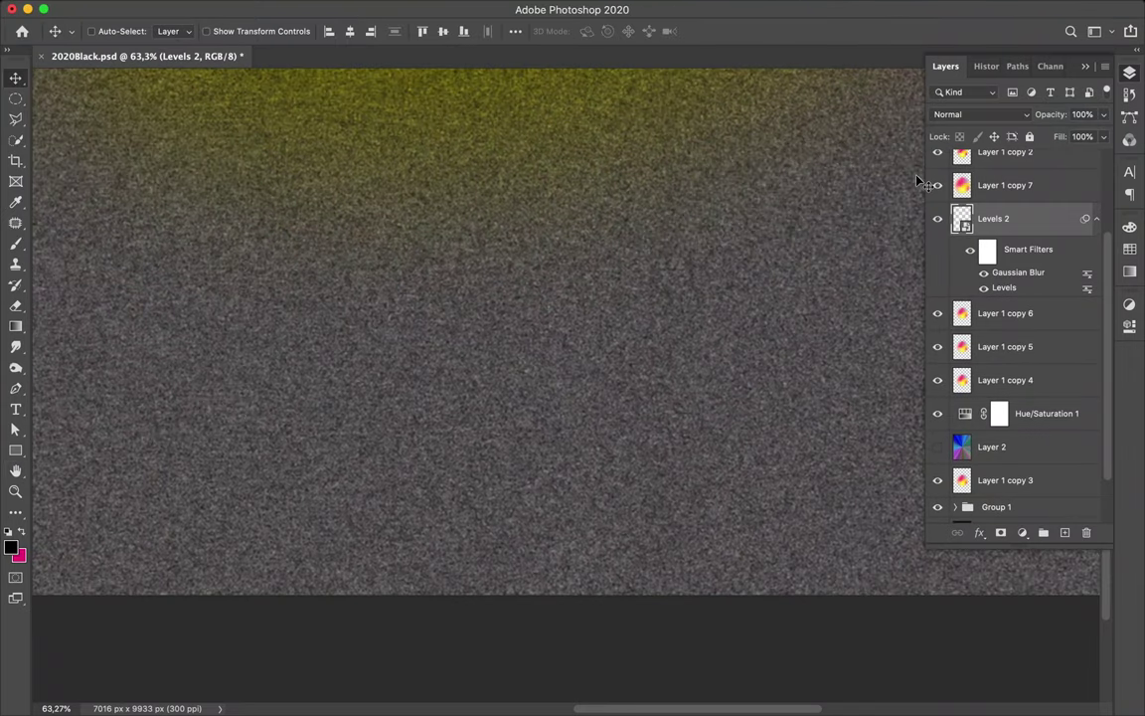
Step: Rasterize Levels 2 and darken it with Levels at black 75, white 182
right_click(1041, 231)
left_click(882, 301)
left_click(203, 9)
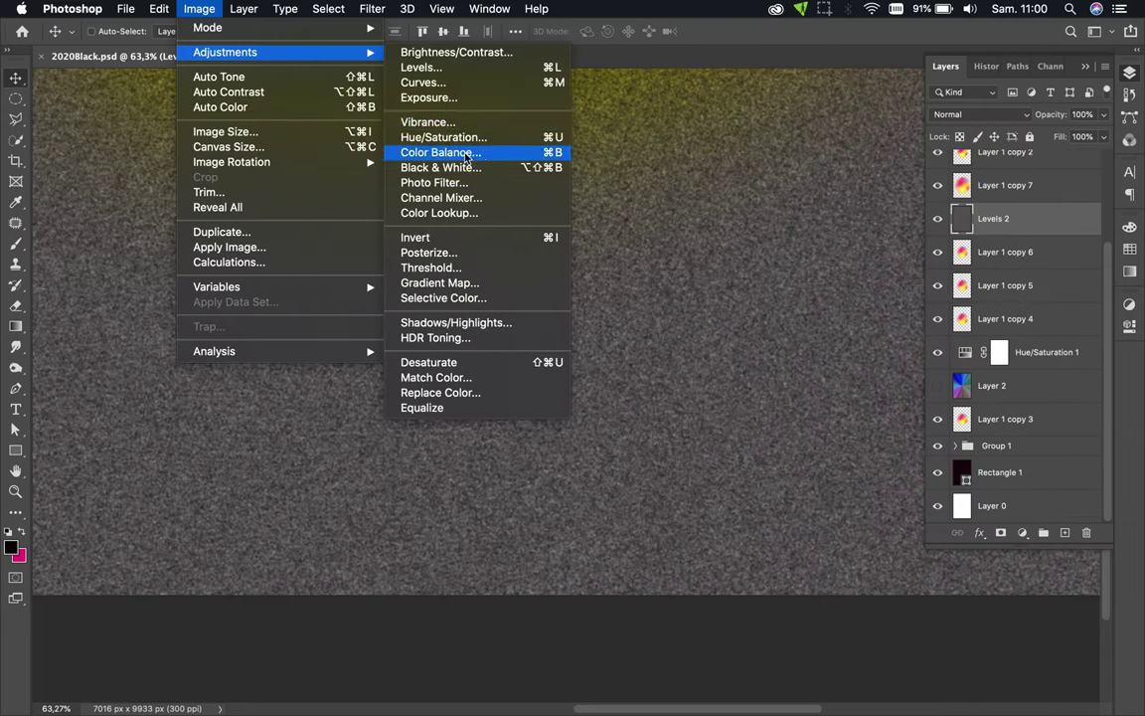
left_click(409, 67)
left_click_drag(20, 187, 80, 187)
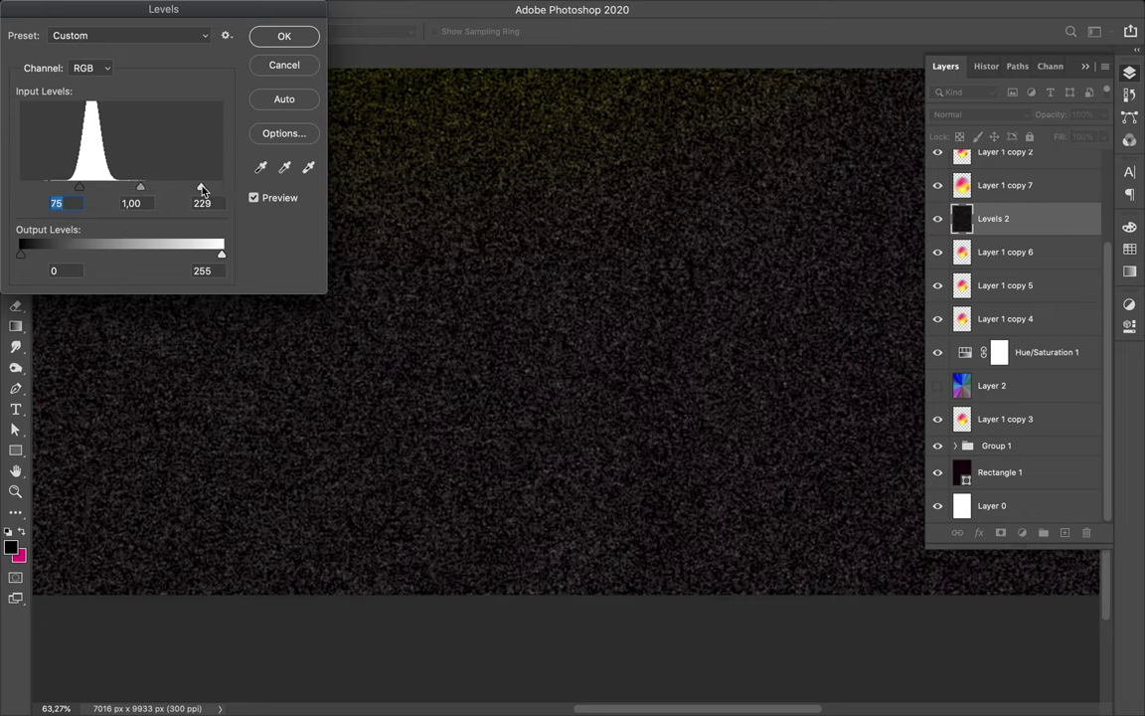
left_click_drag(220, 187, 163, 187)
key("Return")
Step: Thin the noise into sparse stars with a second Levels pass, black 63, white 142
key("super+0")
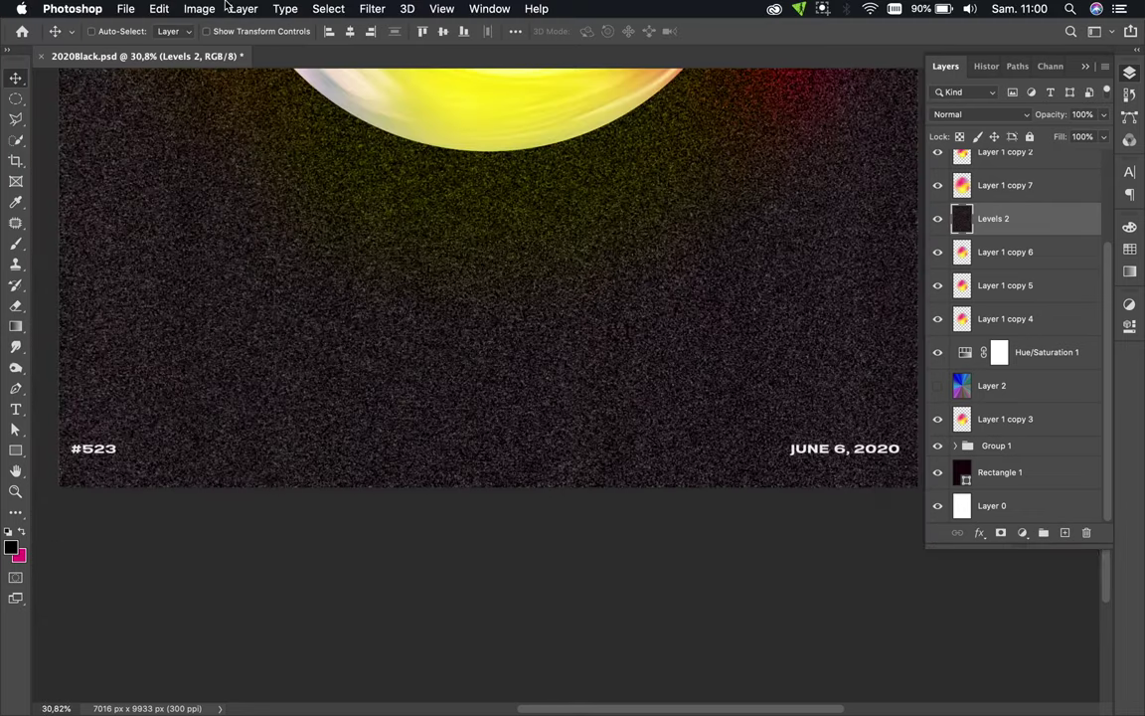
left_click(197, 10)
left_click(408, 66)
left_click_drag(20, 187, 69, 187)
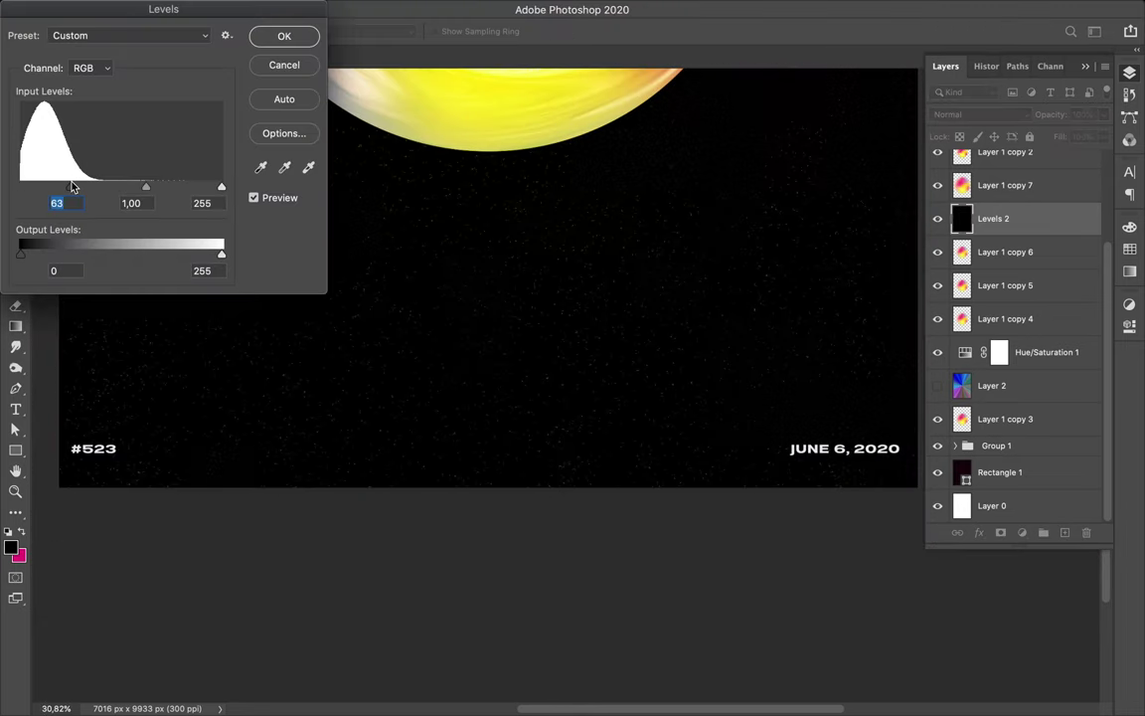
left_click_drag(221, 187, 133, 187)
left_click(284, 35)
Step: Move Levels 2 below Group 1, just above Rectangle 1, so the planet glows
scroll(249, 298, "up", 5)
scroll(254, 295, "up", 3)
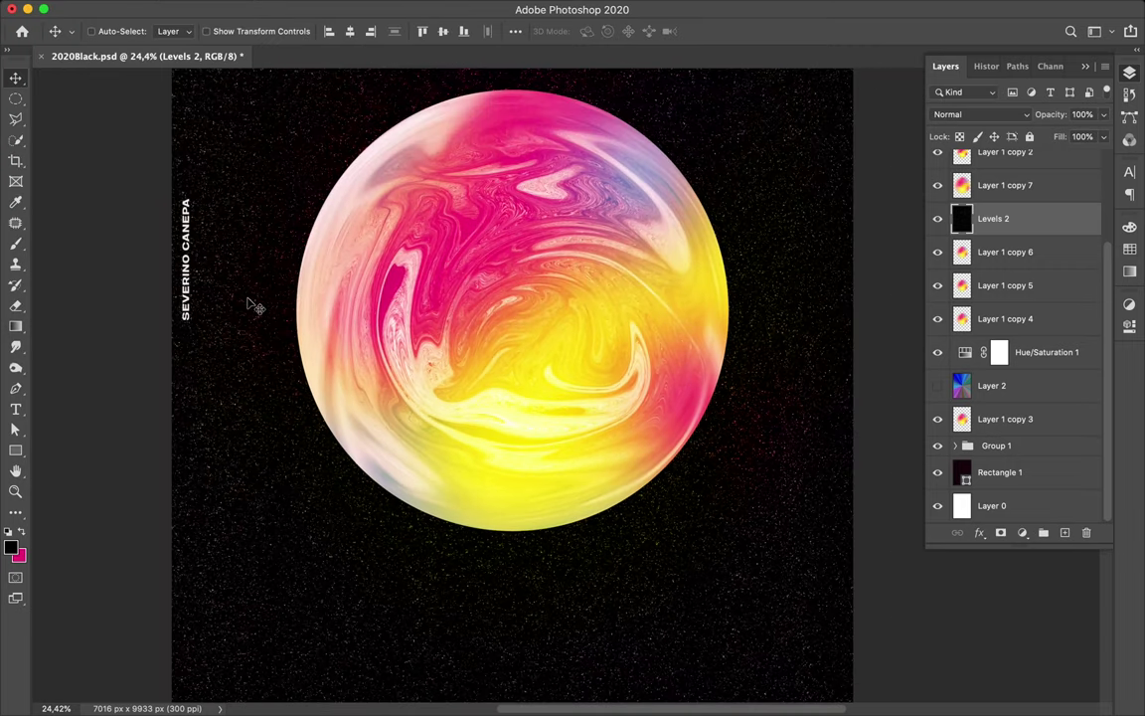
left_click(1033, 318)
left_click_drag(994, 218, 992, 439)
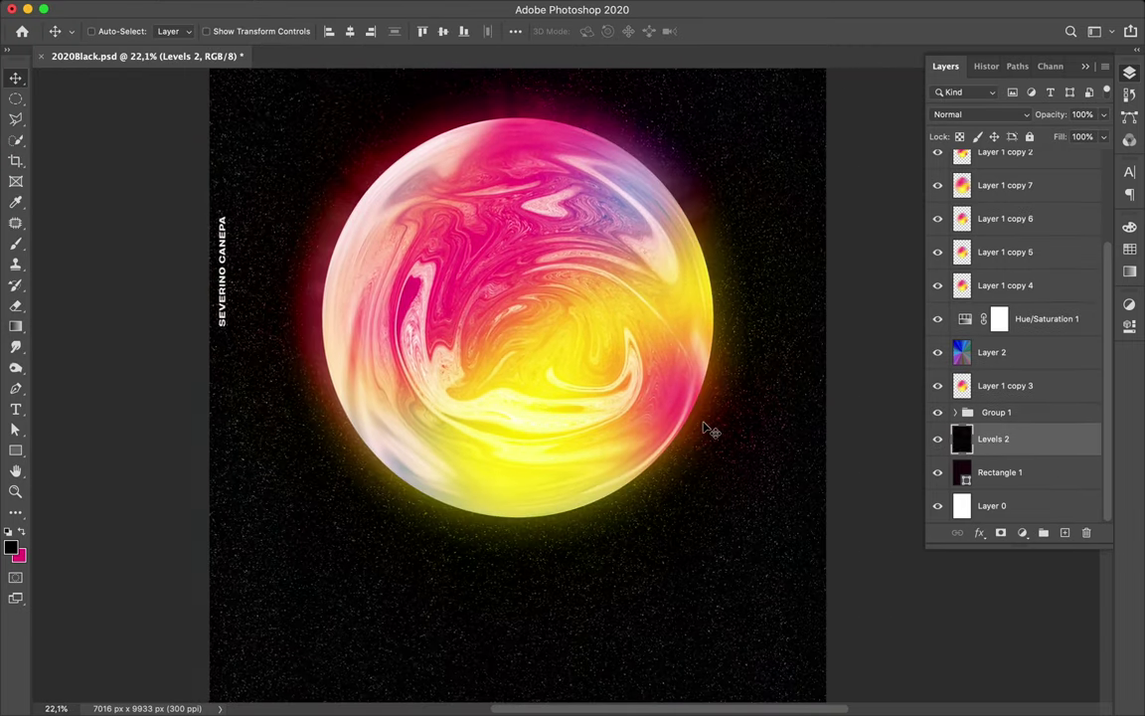
scroll(711, 430, "down", 3)
scroll(711, 429, "down", 3)
Step: Add a new empty layer and set up a white Soft Round brush
key("b")
left_click(1063, 535)
right_click(15, 244)
left_click(106, 31)
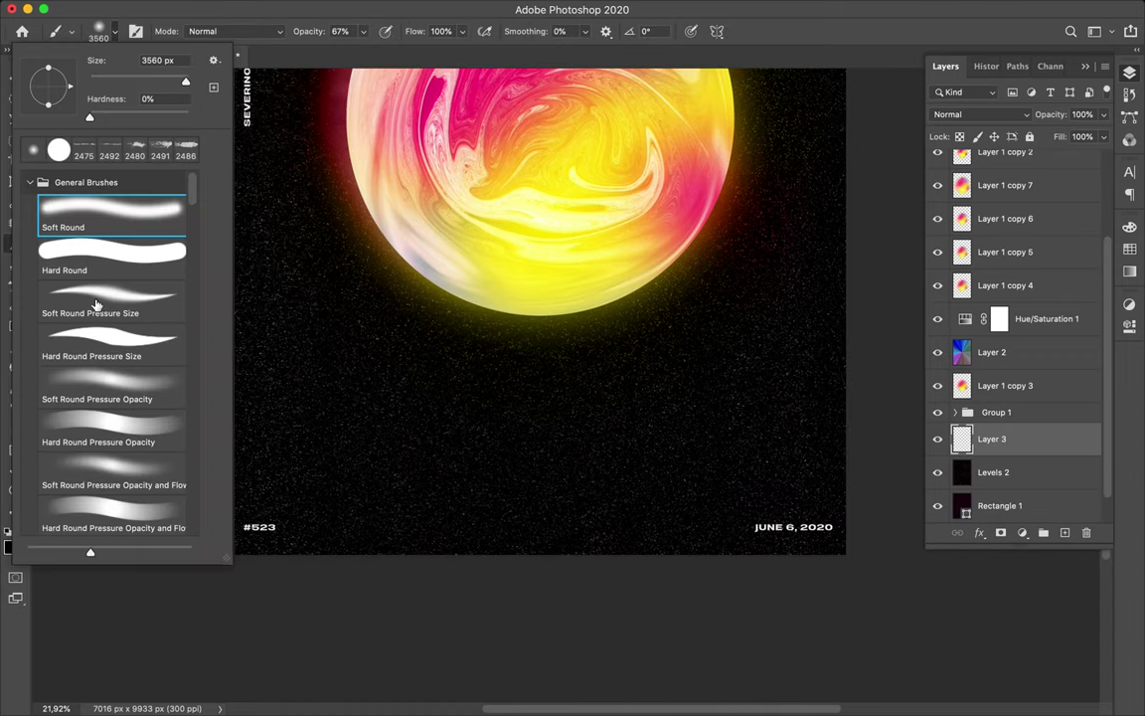
scroll(359, 205, "up", 5)
key("Return")
key("d")
key("x")
Step: Paint a soft white star at 100% opacity near the top left
left_click(315, 152)
key("ctrl+z")
key("0")
left_click(316, 197)
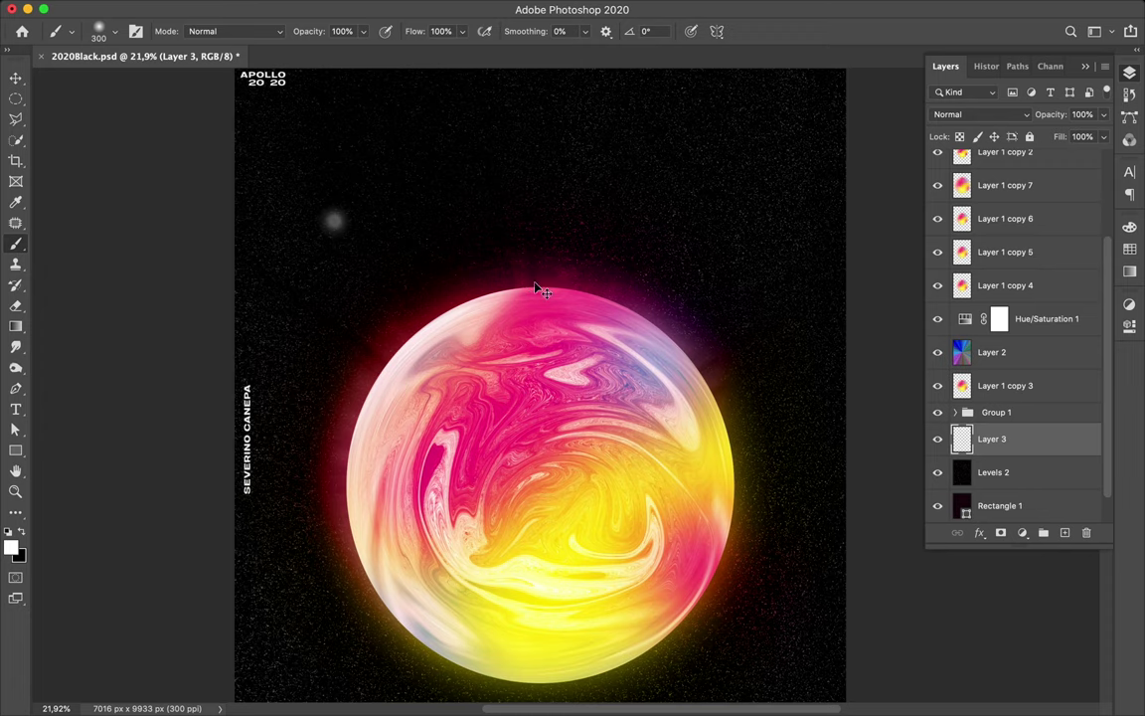
key("ctrl+z")
key("ctrl+z")
key("ctrl+z")
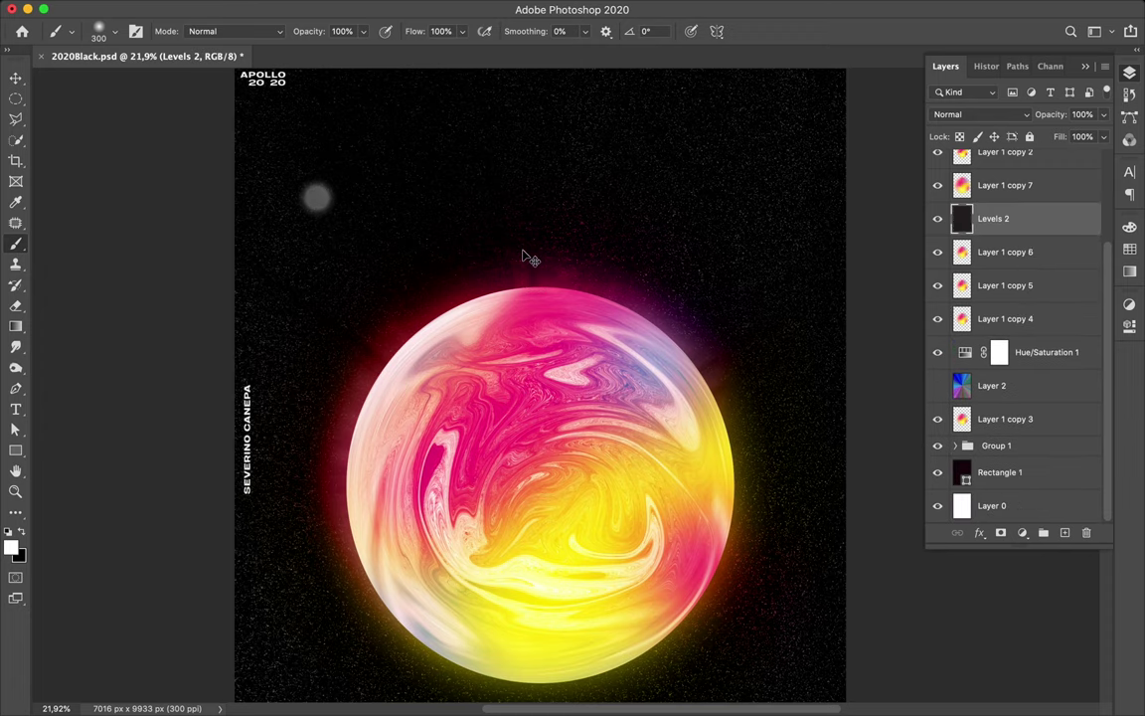
key("ctrl+z")
key("ctrl+shift+z")
key("ctrl+shift+z")
key("ctrl+shift+z")
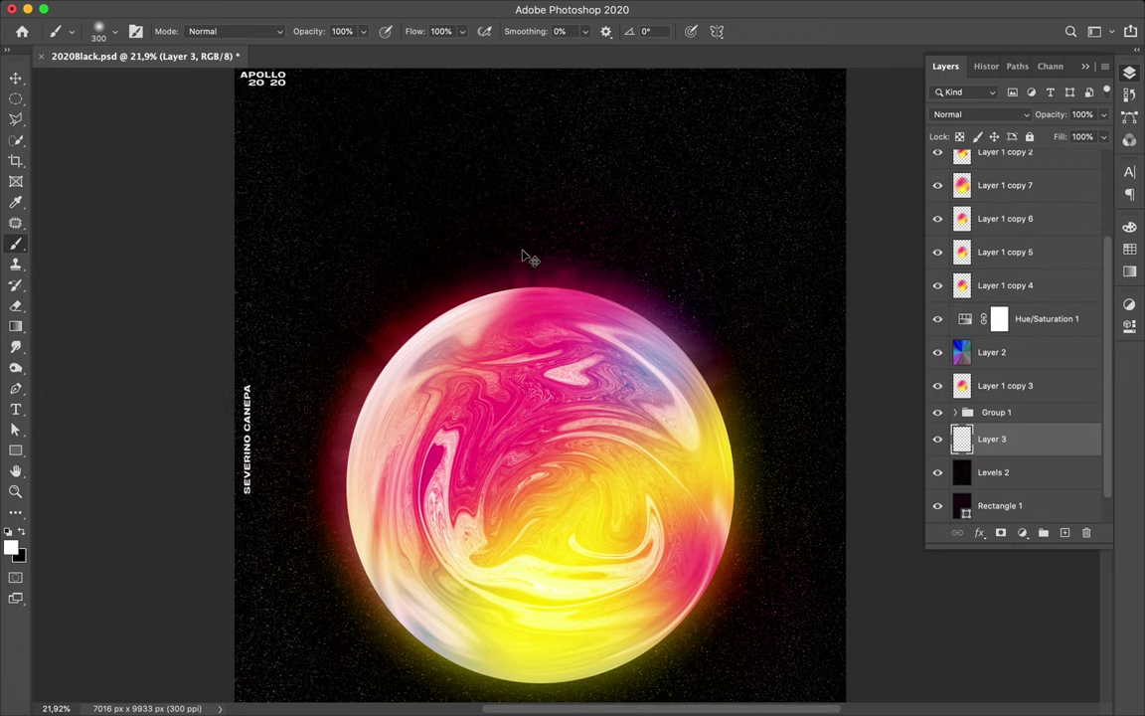
key("ctrl+shift+z")
left_click(328, 172)
Step: Give Layer 3 an Outer Glow with opacity 46, size 185 and range 100
double_click(982, 206)
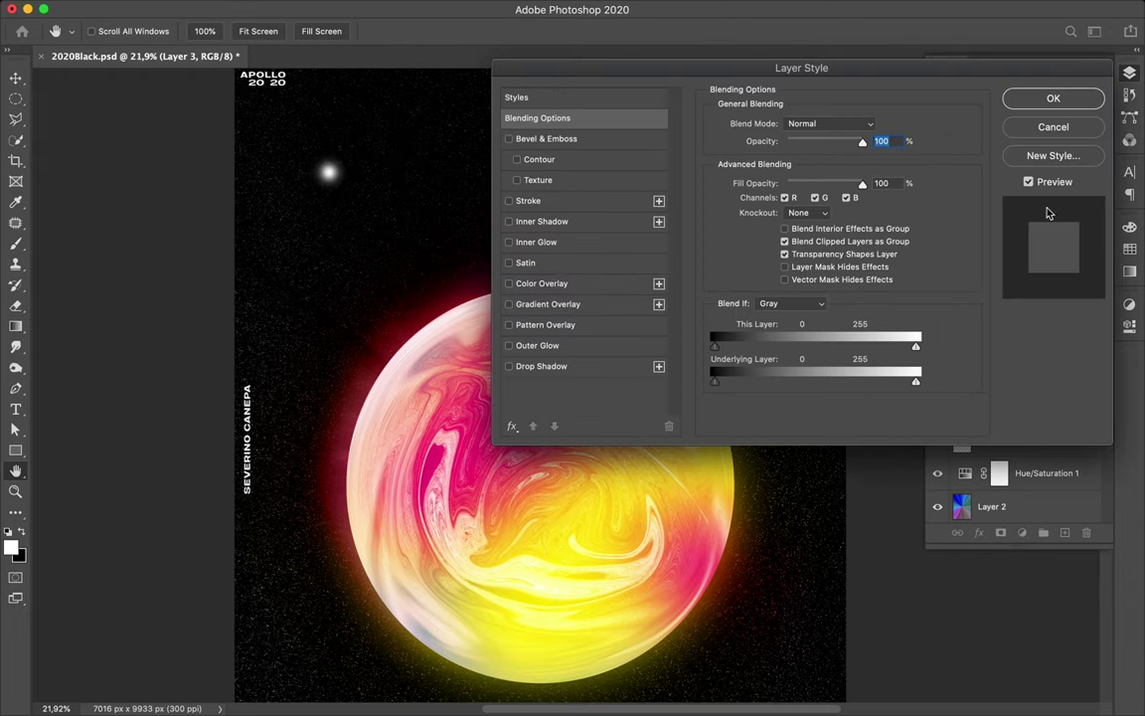
left_click(509, 346)
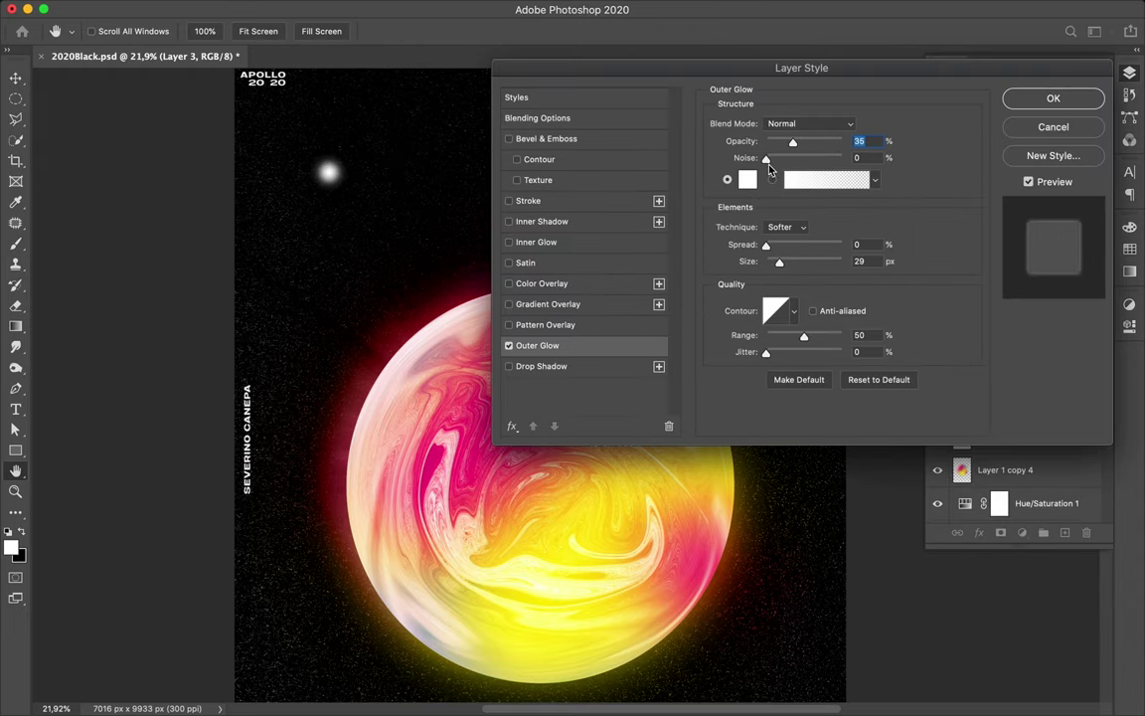
left_click_drag(842, 141, 801, 141)
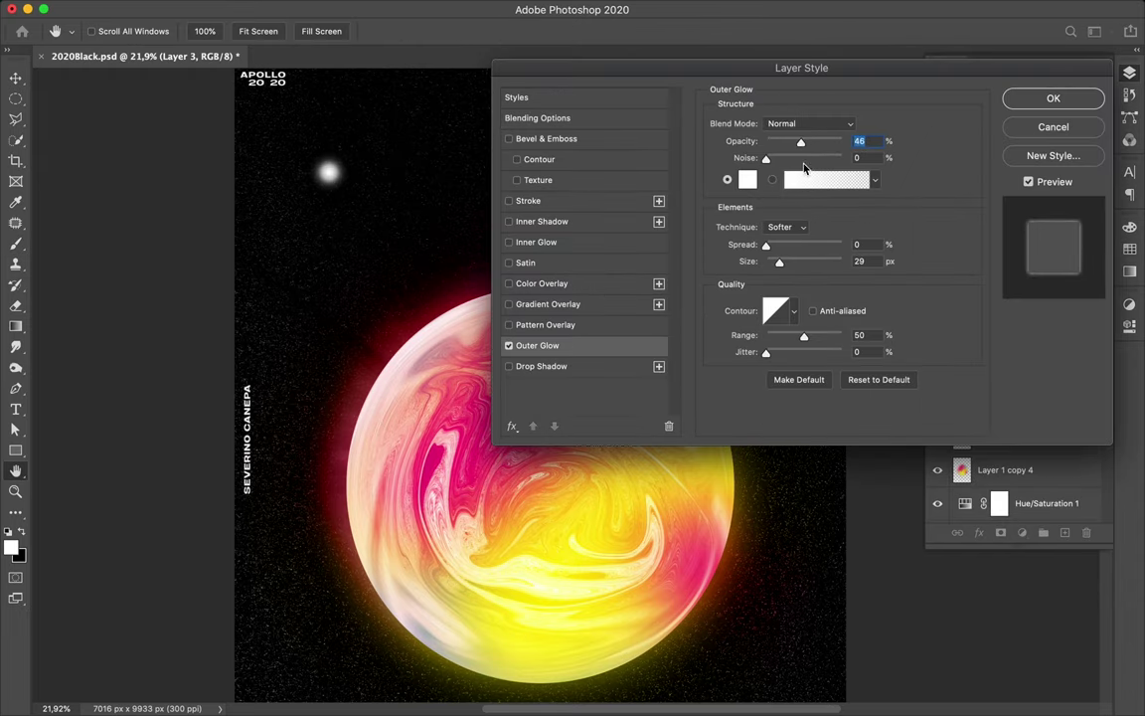
mouse_move(765, 245)
left_mouse_down()
mouse_move(788, 262)
mouse_move(815, 262)
mouse_move(764, 246)
mouse_move(860, 266)
left_mouse_up()
left_click_drag(804, 335, 859, 336)
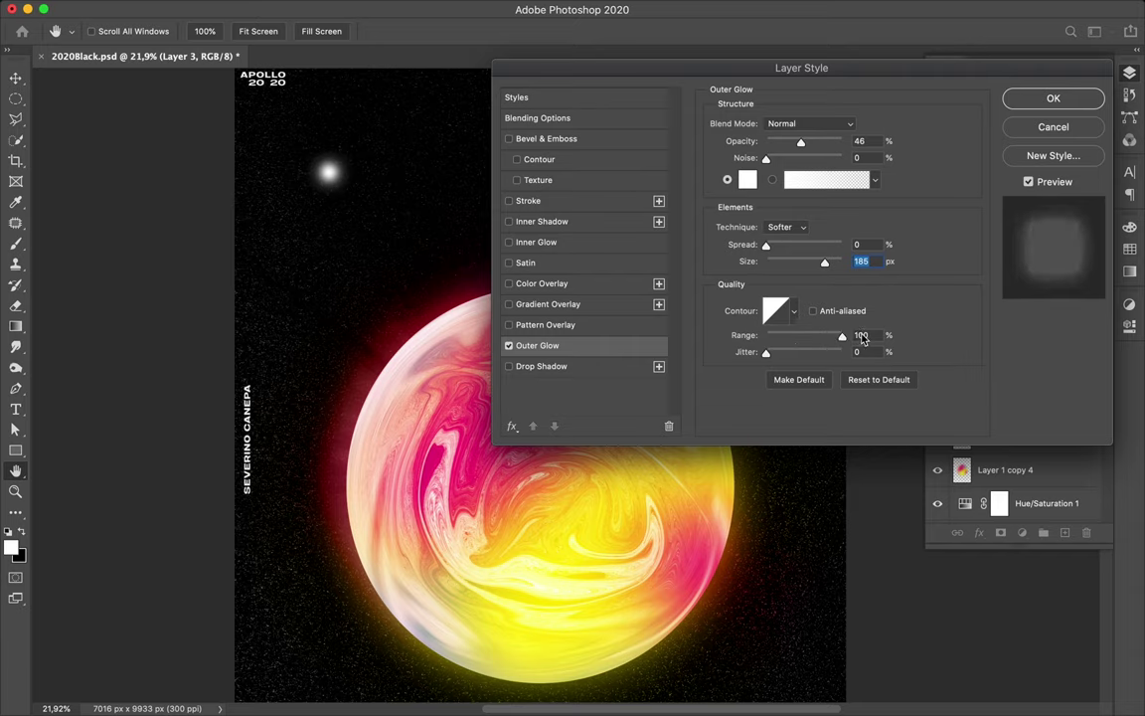
left_click_drag(765, 352, 861, 358)
key("Return")
Step: Paint a 137 px star near the top right
right_click(743, 237)
double_click(890, 206)
type("137")
key("Return")
left_click(770, 150)
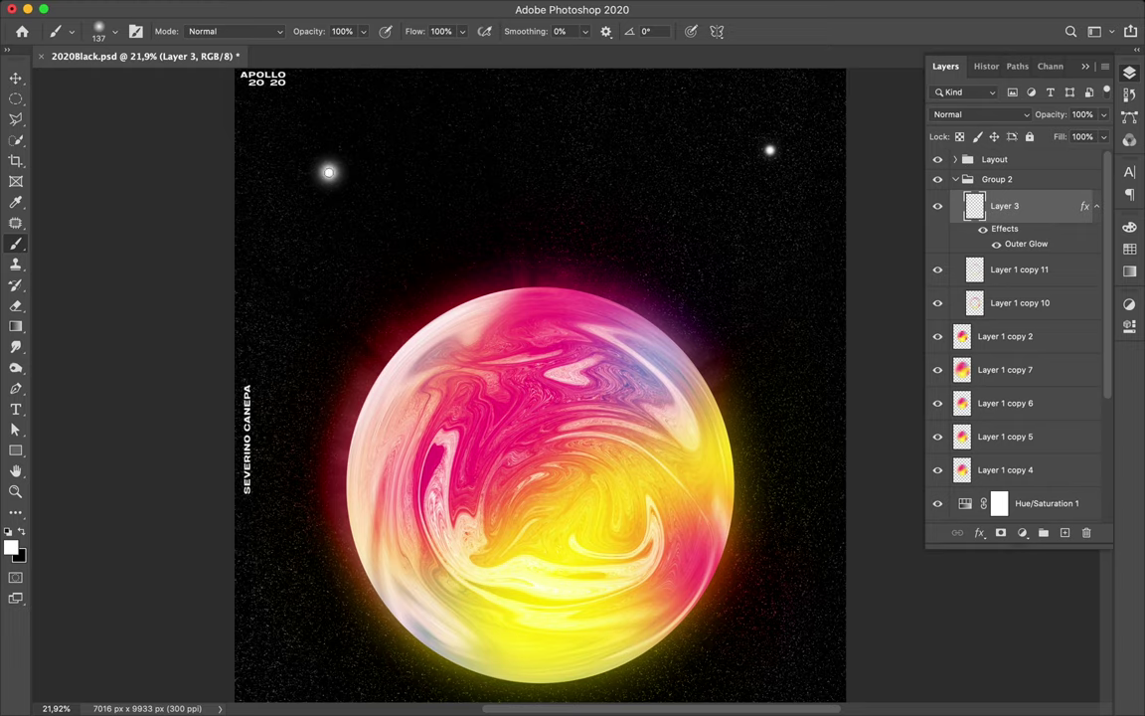
Step: Dab white stars around the sphere with the brush at 444 px, then 121 px
scroll(344, 672, "down", 3)
right_click(722, 267)
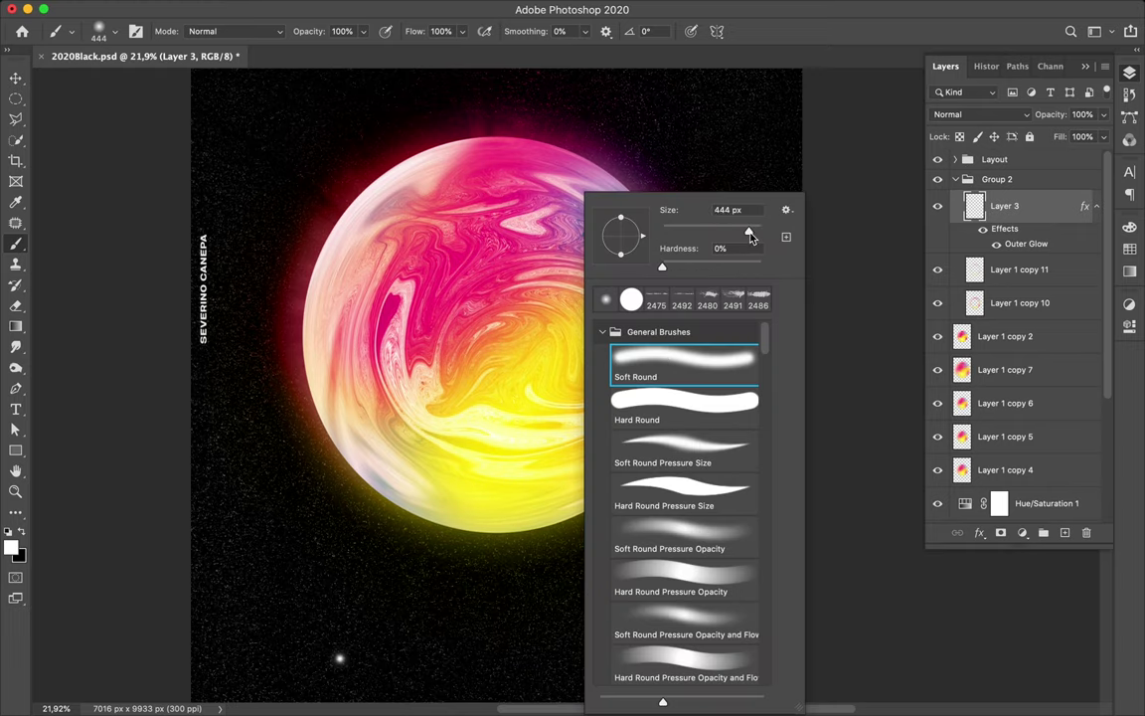
left_click_drag(747, 237, 758, 236)
key("Return")
key("ctrl+0")
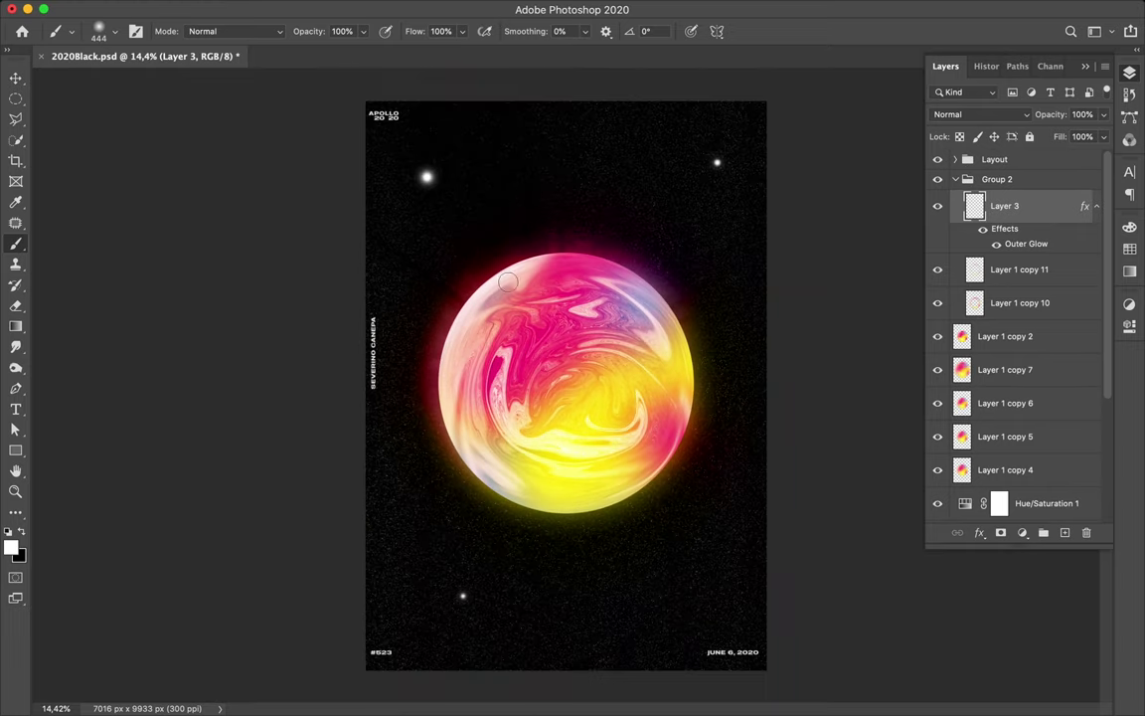
right_click(469, 159)
key("Return")
left_click_drag(603, 211, 560, 206)
Step: Add smaller stars with the brush shrunk to 83, 36 and 19 px
right_click(496, 211)
key("Return")
right_click(632, 189)
left_click_drag(696, 245, 686, 245)
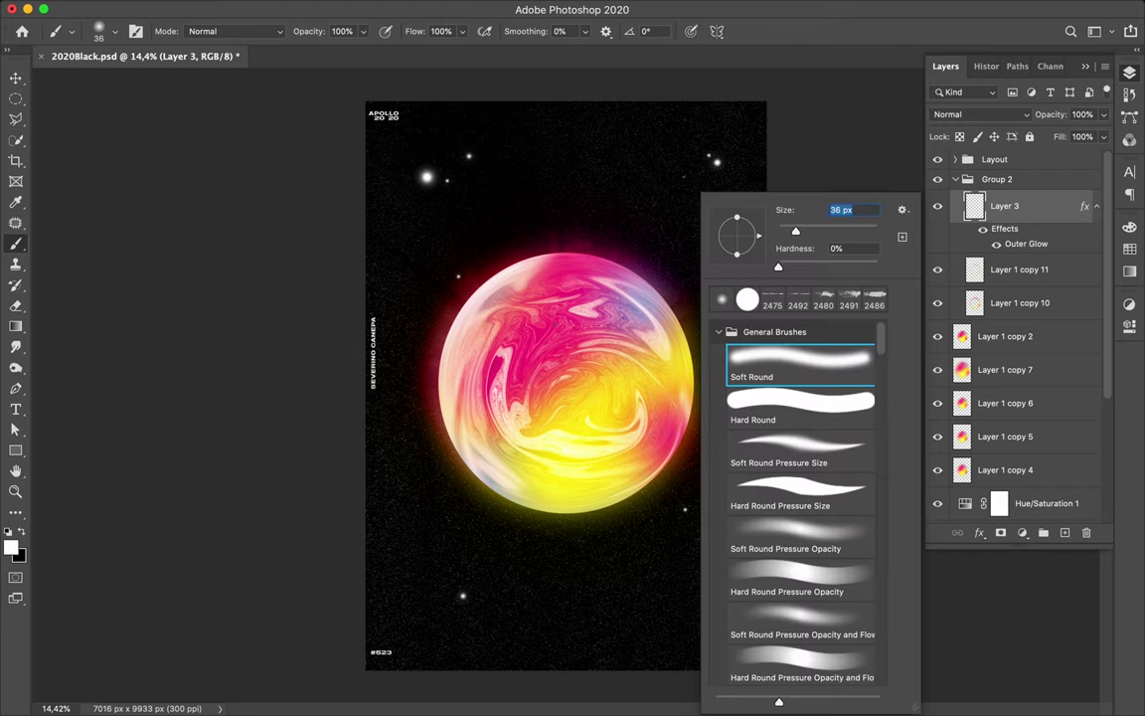
key("Return")
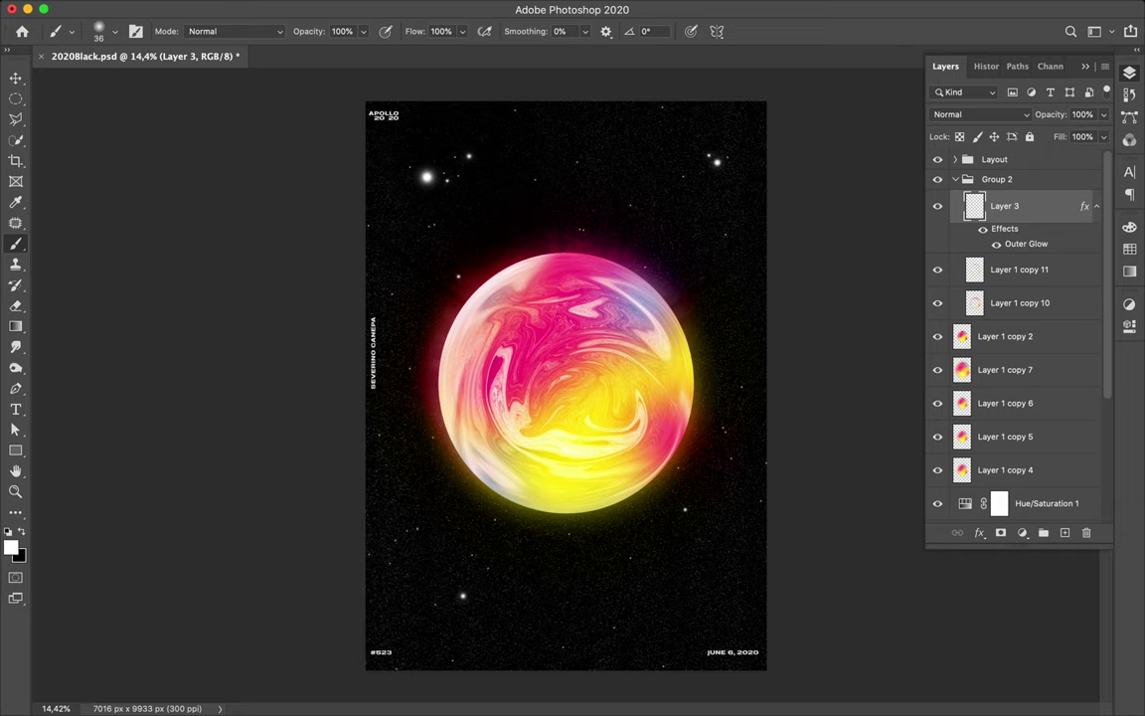
right_click(420, 475)
left_click_drag(515, 215, 502, 215)
key("Return")
Step: Copy the rainbow Layer 2 above Layer 3
scroll(553, 576, "up", 3)
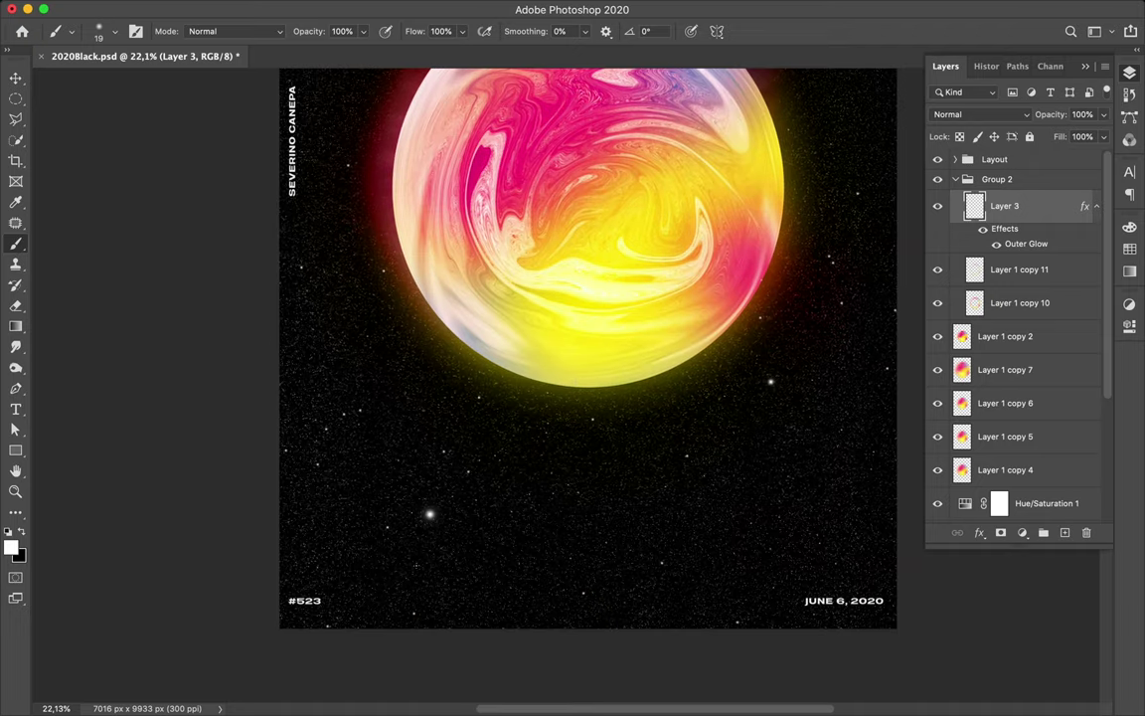
scroll(587, 382, "up", 5)
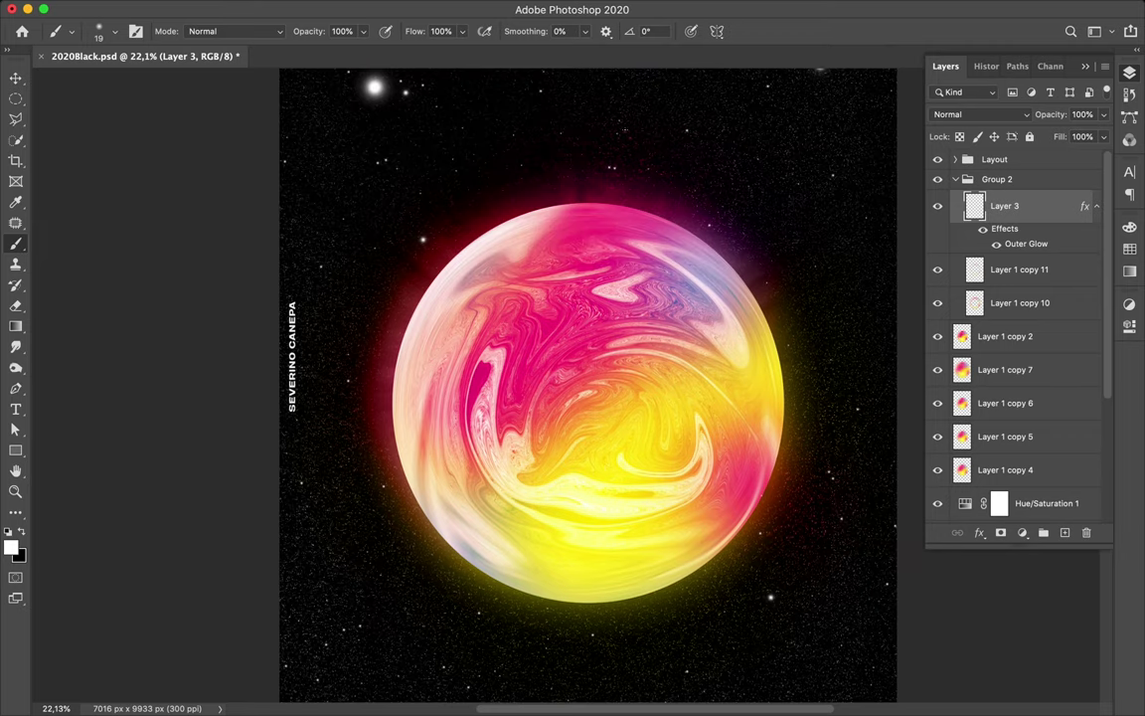
scroll(994, 318, "down", 5)
left_click_drag(999, 340, 994, 194)
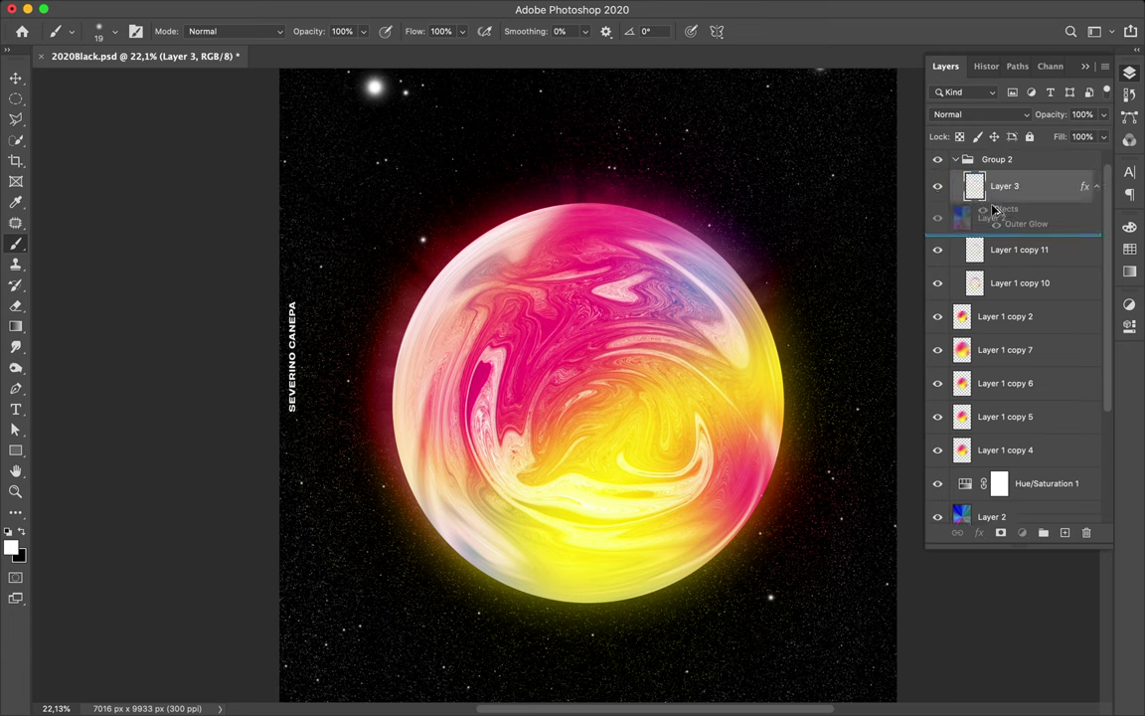
Step: Set Layer 2 copy to Soft Light, duplicate it, and group both copies
key("alt+shift+k")
left_click(979, 114)
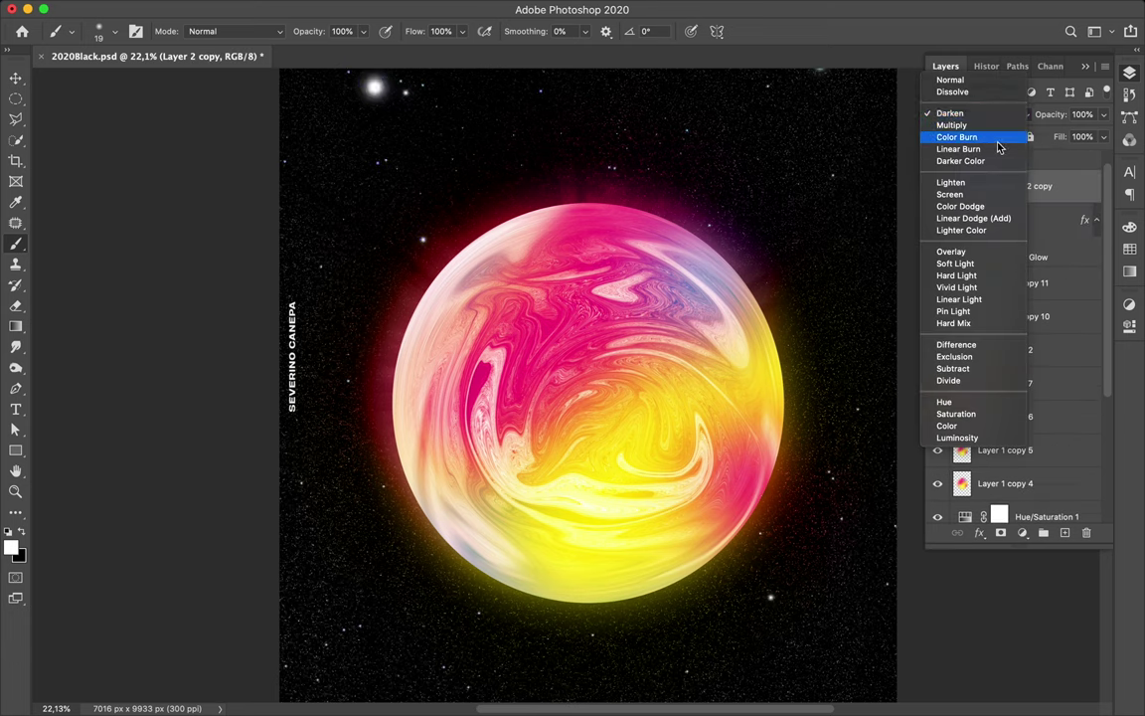
left_click(956, 264)
key("ctrl+j")
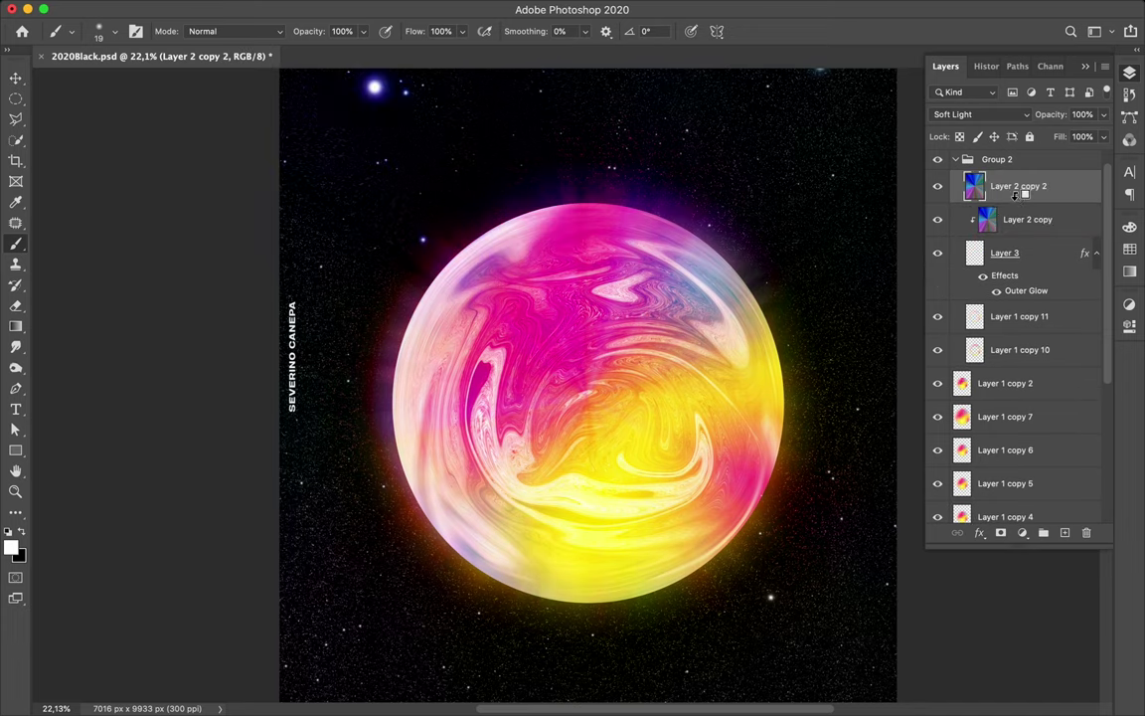
left_click(1024, 220, "shift")
key("ctrl+g")
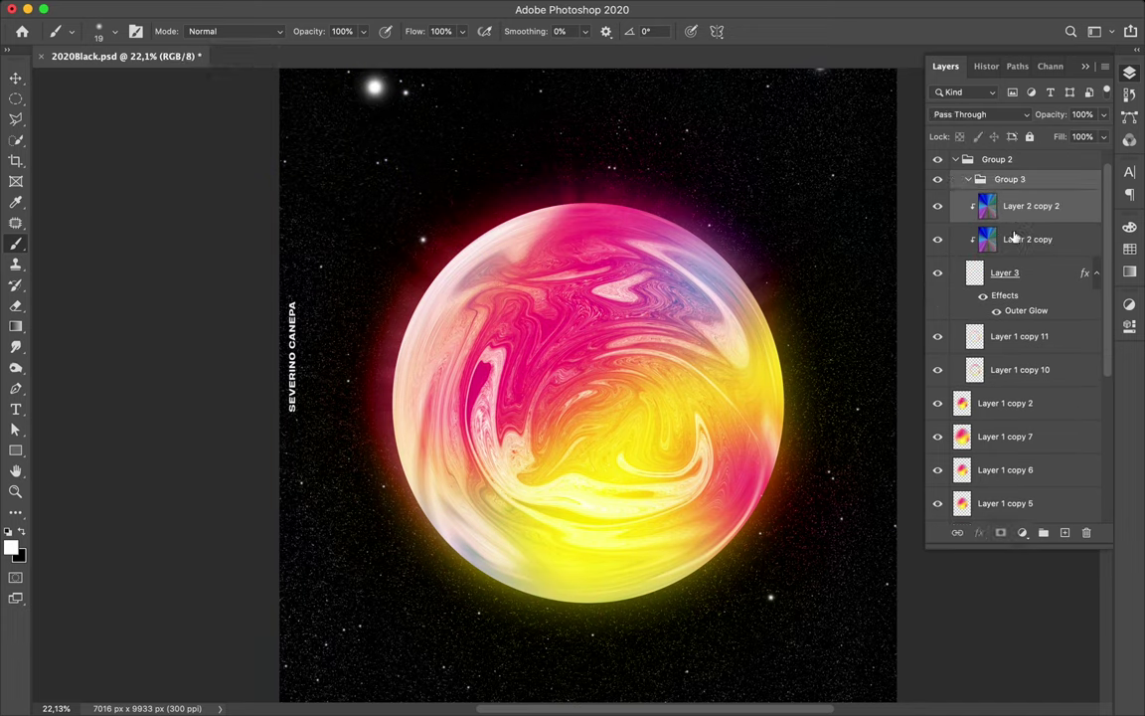
left_click(1014, 236, "shift")
key("ctrl+j")
key("ctrl+z")
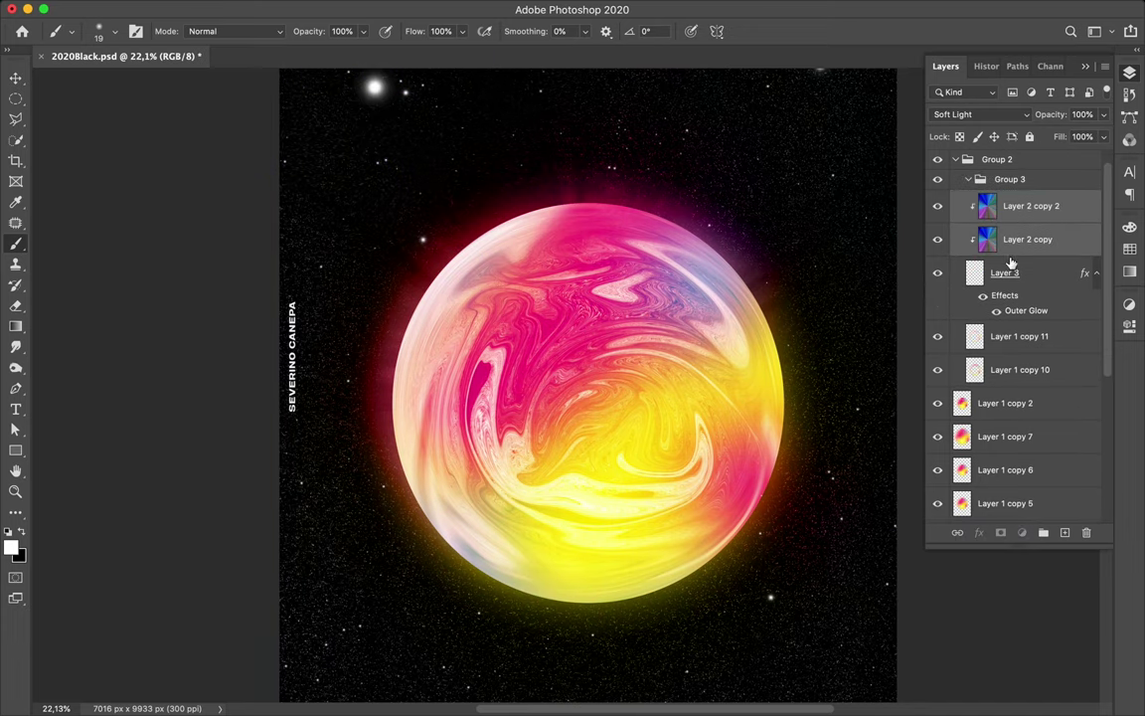
Step: Move both rainbow copies and Layer 3 above Hue/Saturation 1, then stretch them over the poster
left_click_drag(1011, 262, 1009, 430)
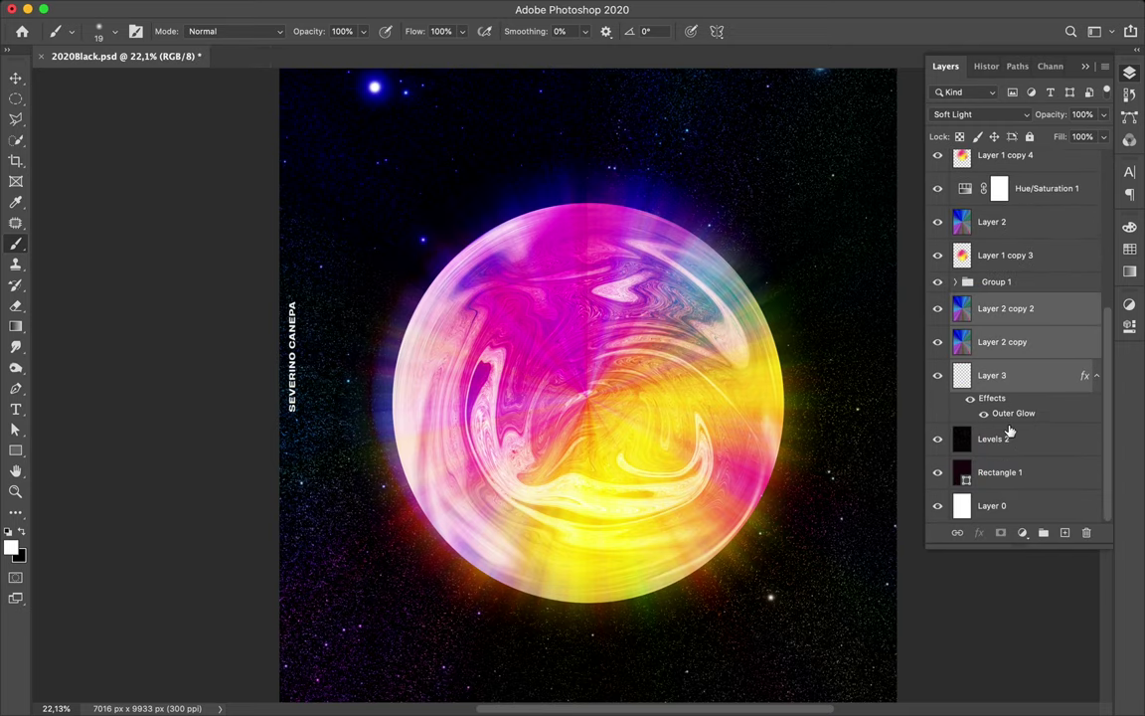
left_click_drag(1004, 342, 1002, 177)
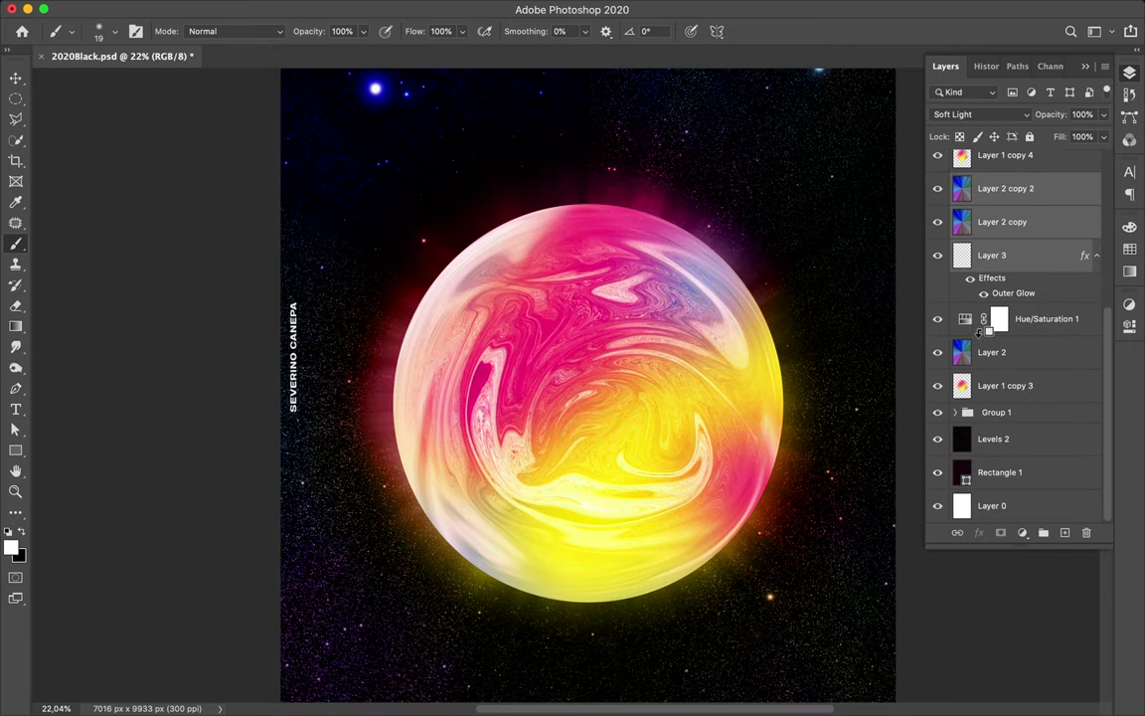
key("ctrl+0")
key("ctrl+t")
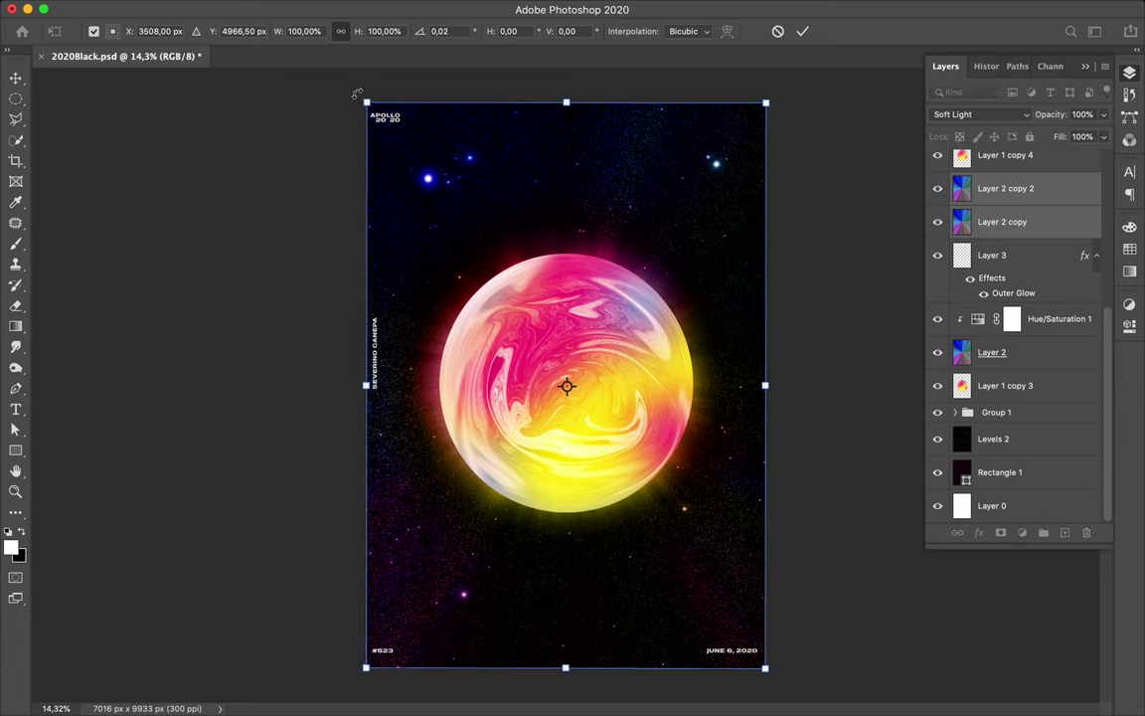
left_click_drag(356, 94, 697, 581)
key("b")
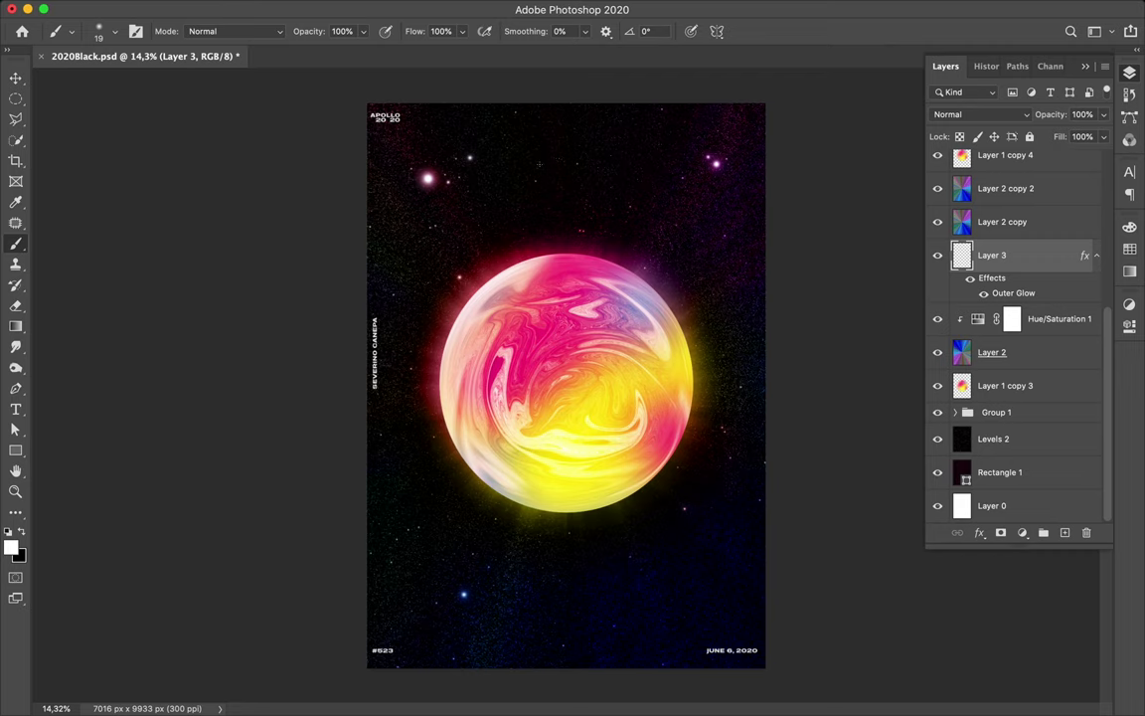
Step: Paint more stars in the upper sky with the brush at 46 px, then 67 px
scroll(542, 166, "up", 3)
scroll(543, 166, "up", 3)
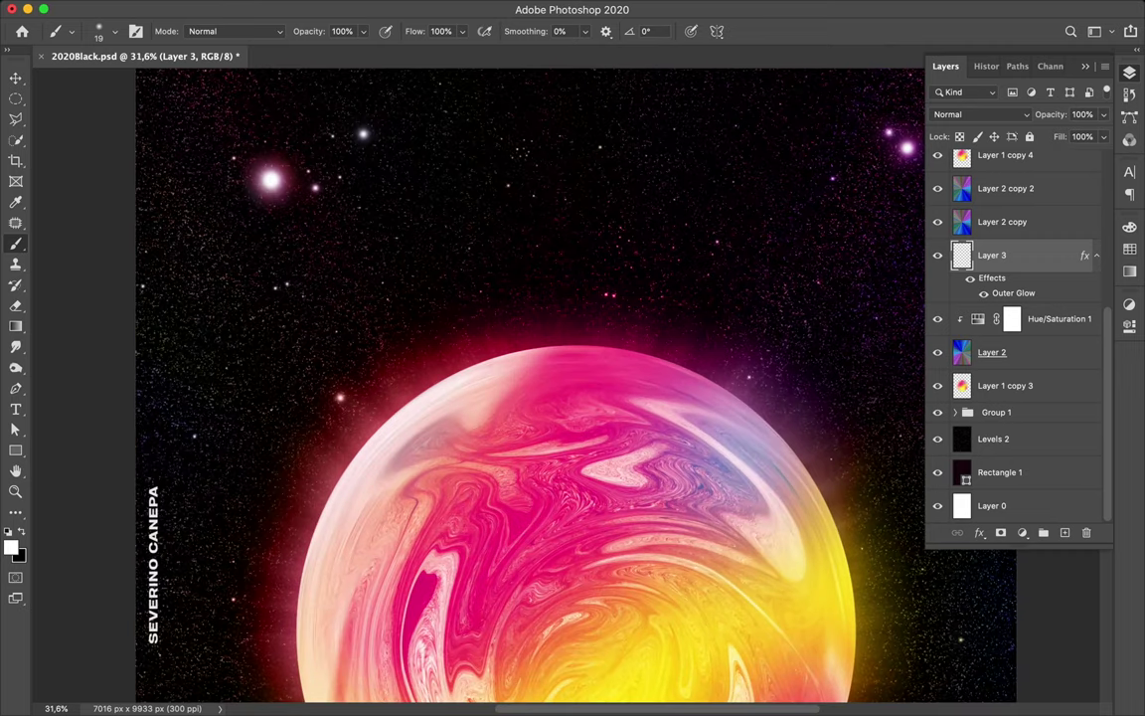
left_click(105, 31)
left_click_drag(89, 76, 104, 76)
left_click(412, 162)
scroll(898, 222, "right", 5)
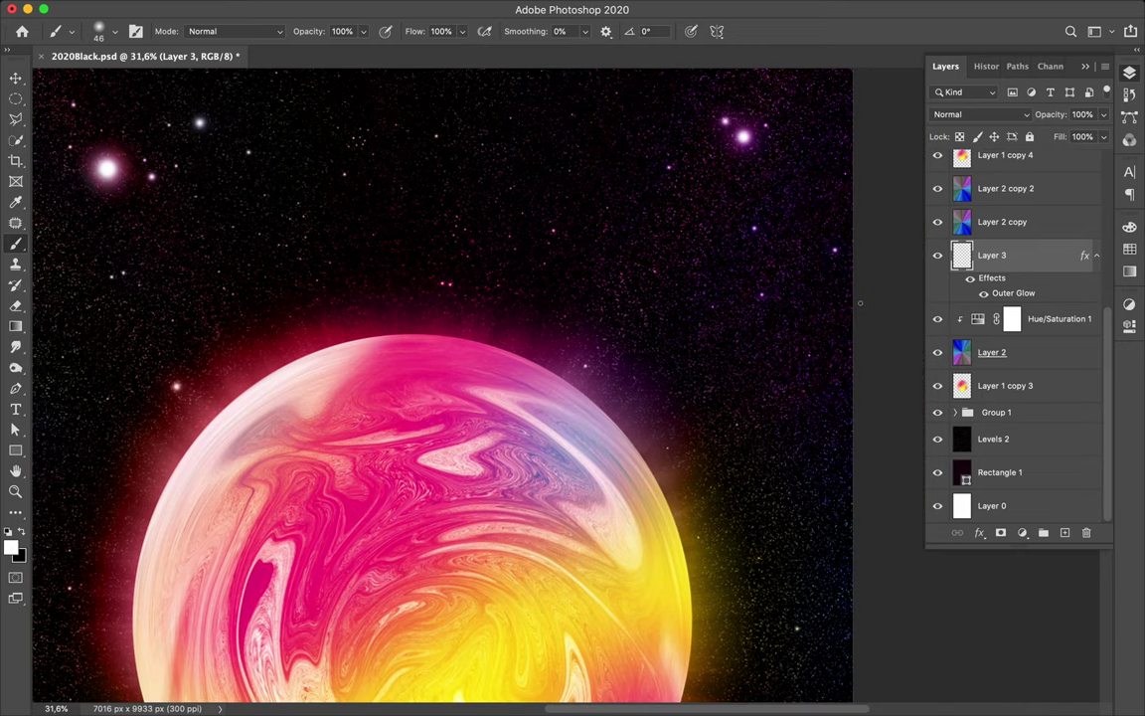
scroll(651, 491, "down", 8)
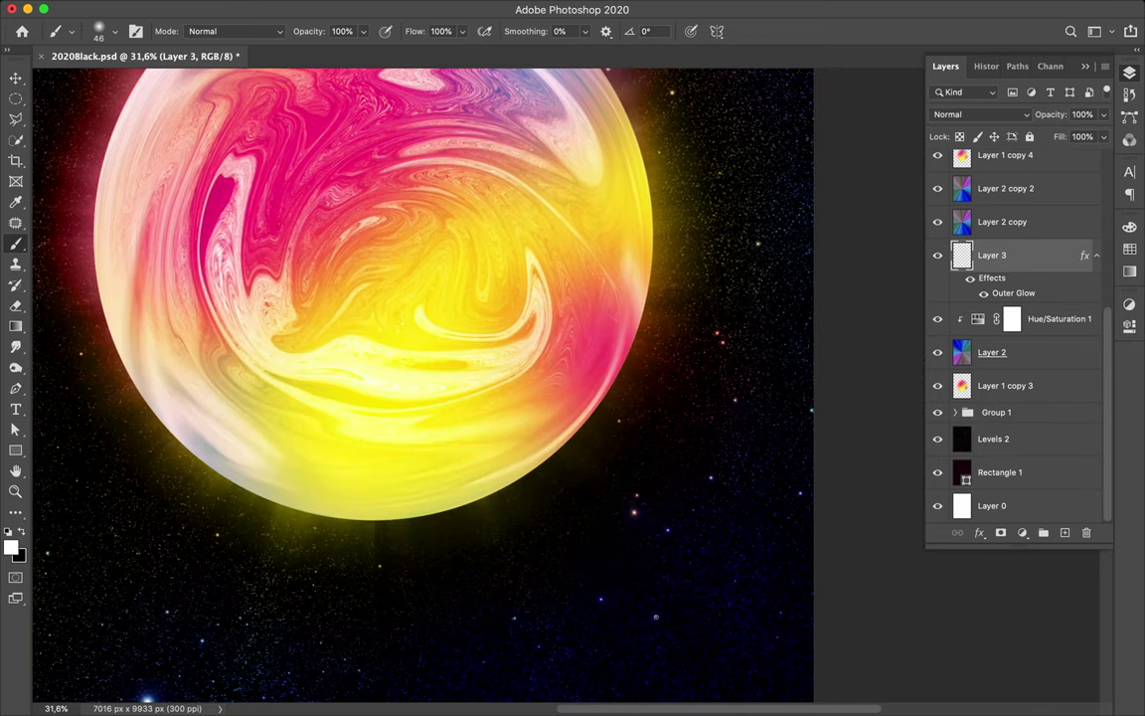
scroll(648, 680, "down", 3)
left_click(104, 30)
left_click_drag(105, 77, 107, 77)
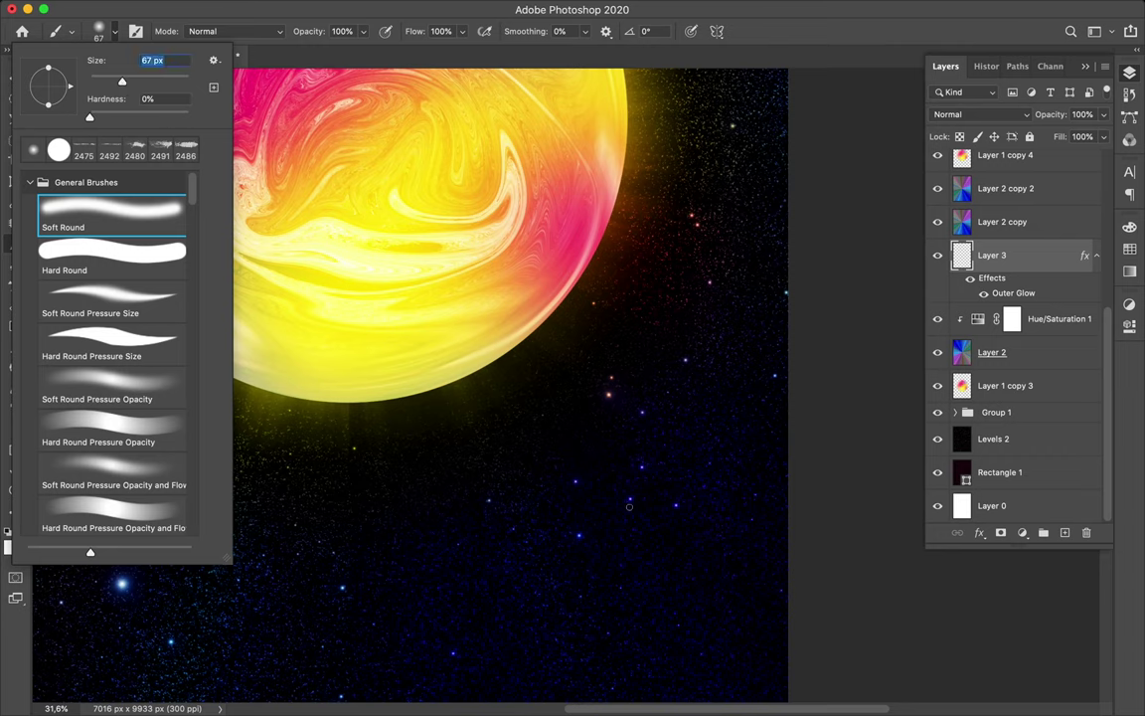
left_click(164, 577)
Step: Enlarge the brush to 84 px and scatter stars across the lower sky
scroll(165, 576, "down", 2)
scroll(164, 577, "down", 1)
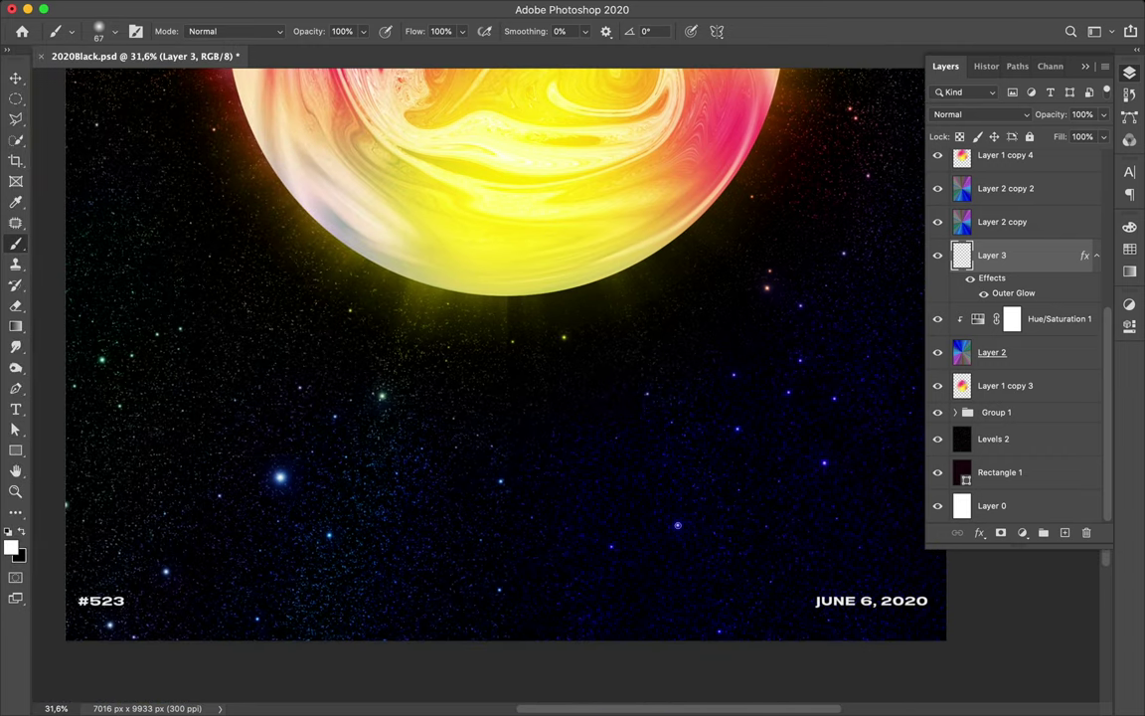
left_click(105, 30)
left_click_drag(127, 76, 135, 76)
scroll(785, 357, "up", 3)
scroll(848, 399, "up", 3)
scroll(848, 399, "up", 3)
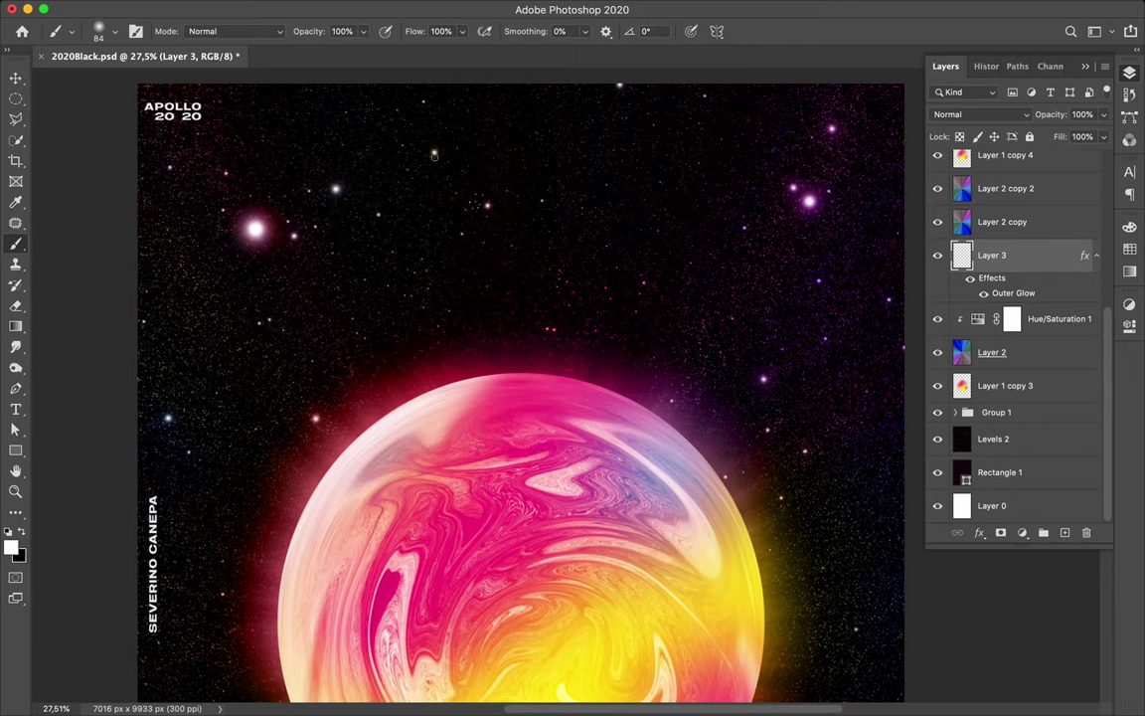
scroll(704, 342, "down", 5)
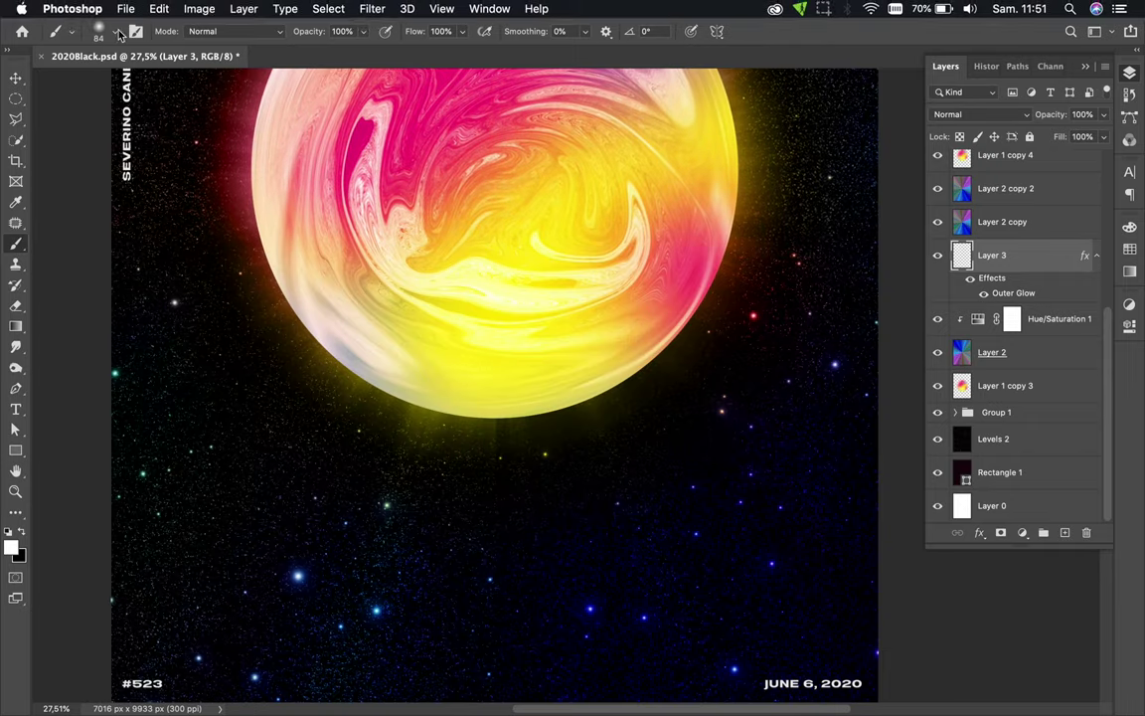
left_click(114, 30)
key("Escape")
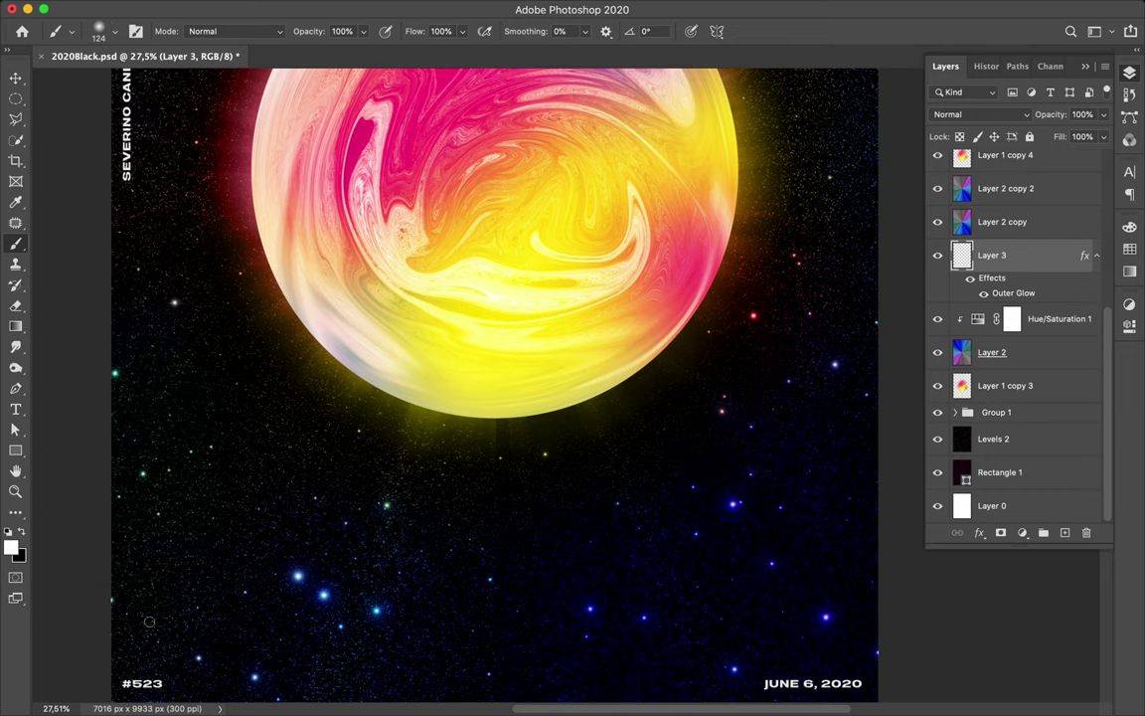
Step: Paint a bright glowing star right of the sphere, then enlarge the brush to 194 px
scroll(708, 251, "up", 3)
scroll(708, 251, "up", 3)
left_click(690, 309)
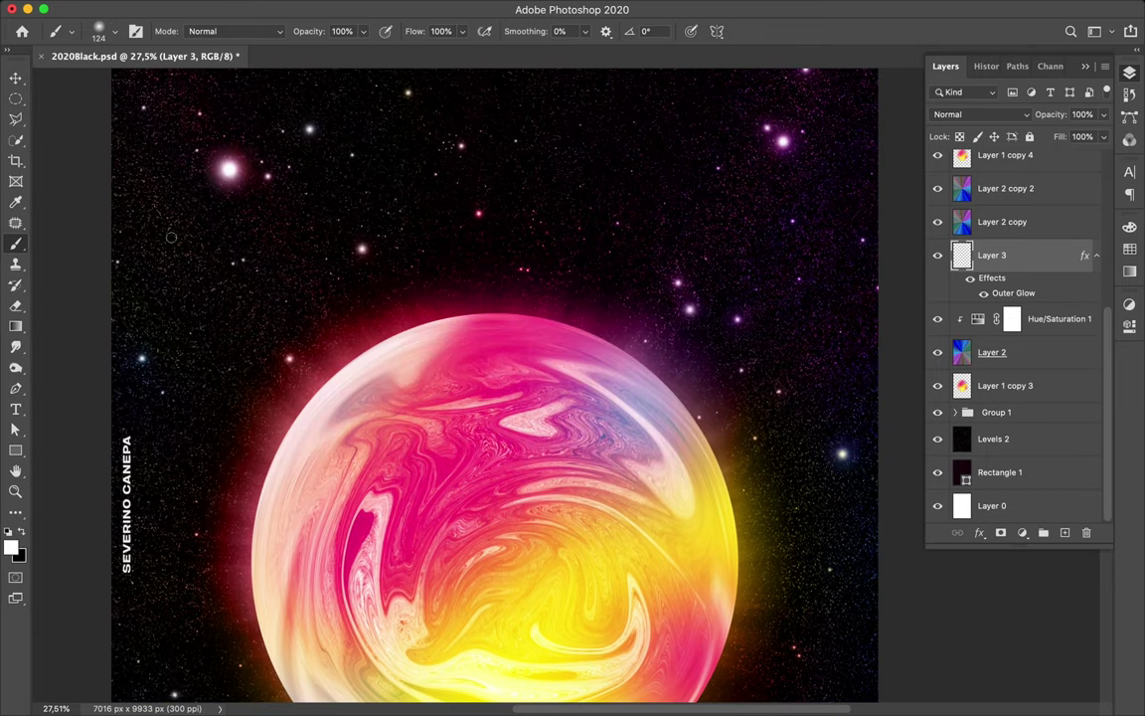
left_click(114, 31)
left_click_drag(133, 81, 162, 81)
scroll(800, 504, "down", 5)
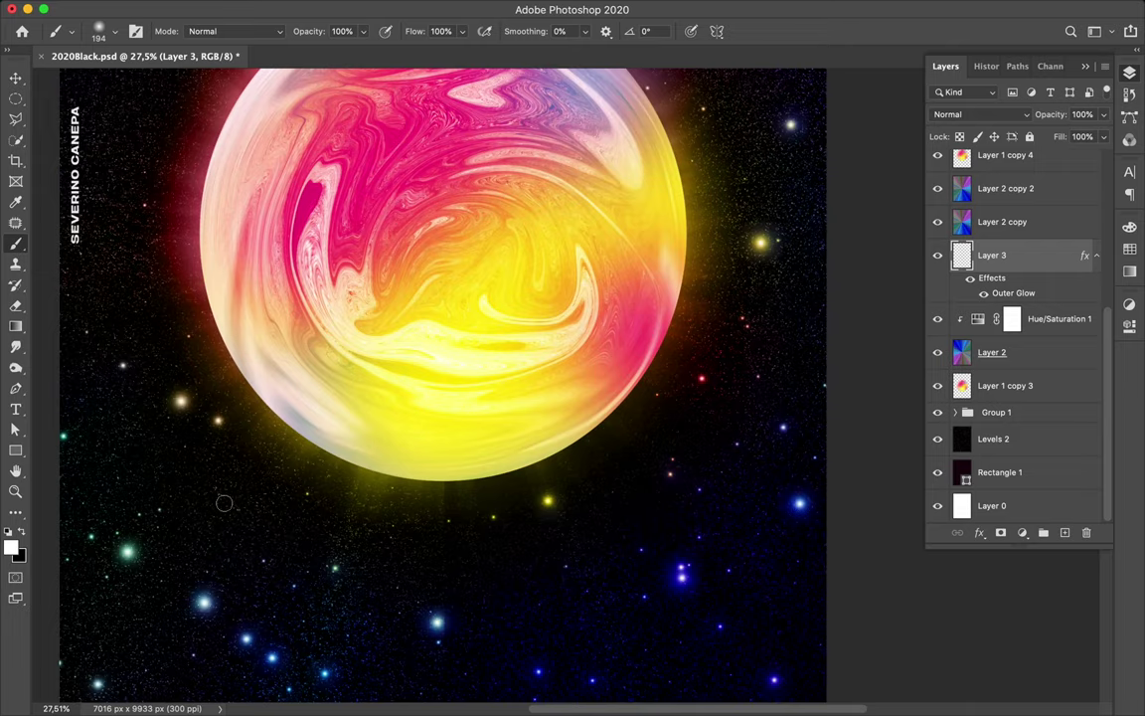
scroll(258, 269, "down", 5)
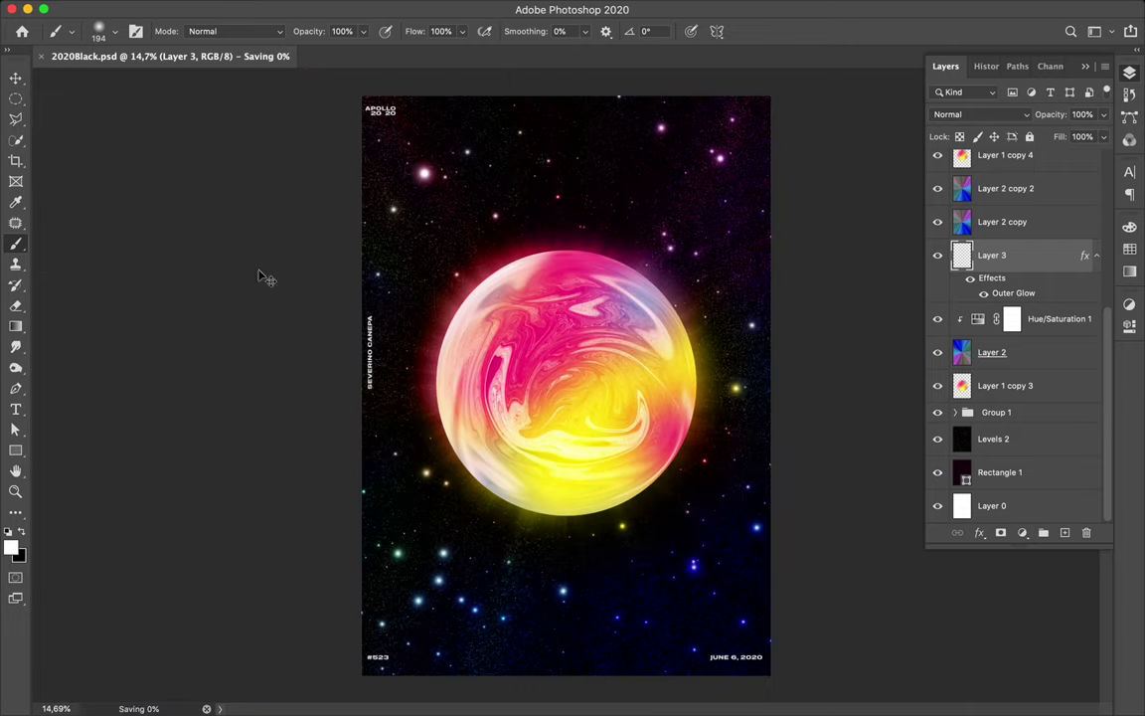